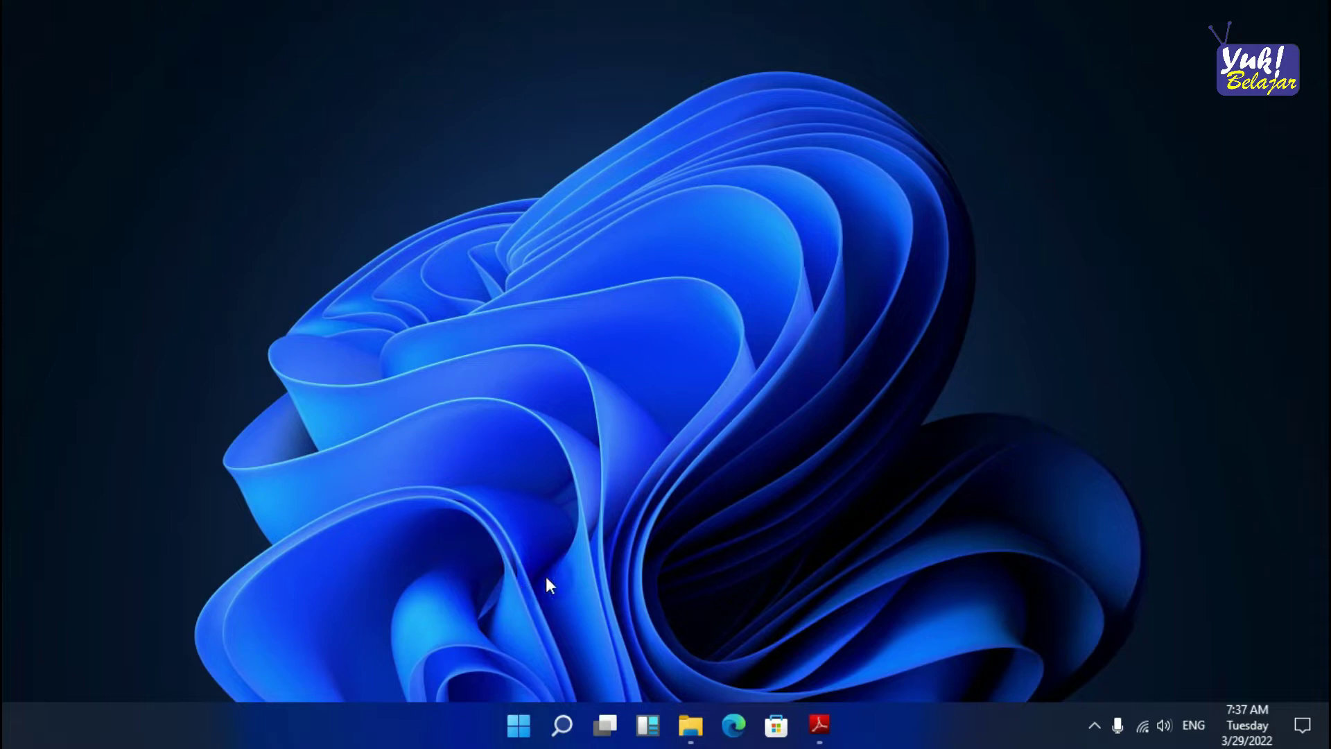
# - Start Excel and open the workbook Latihan 1 Fungsi Perhitungan from the Documents folder
pyautogui.click(519, 725)
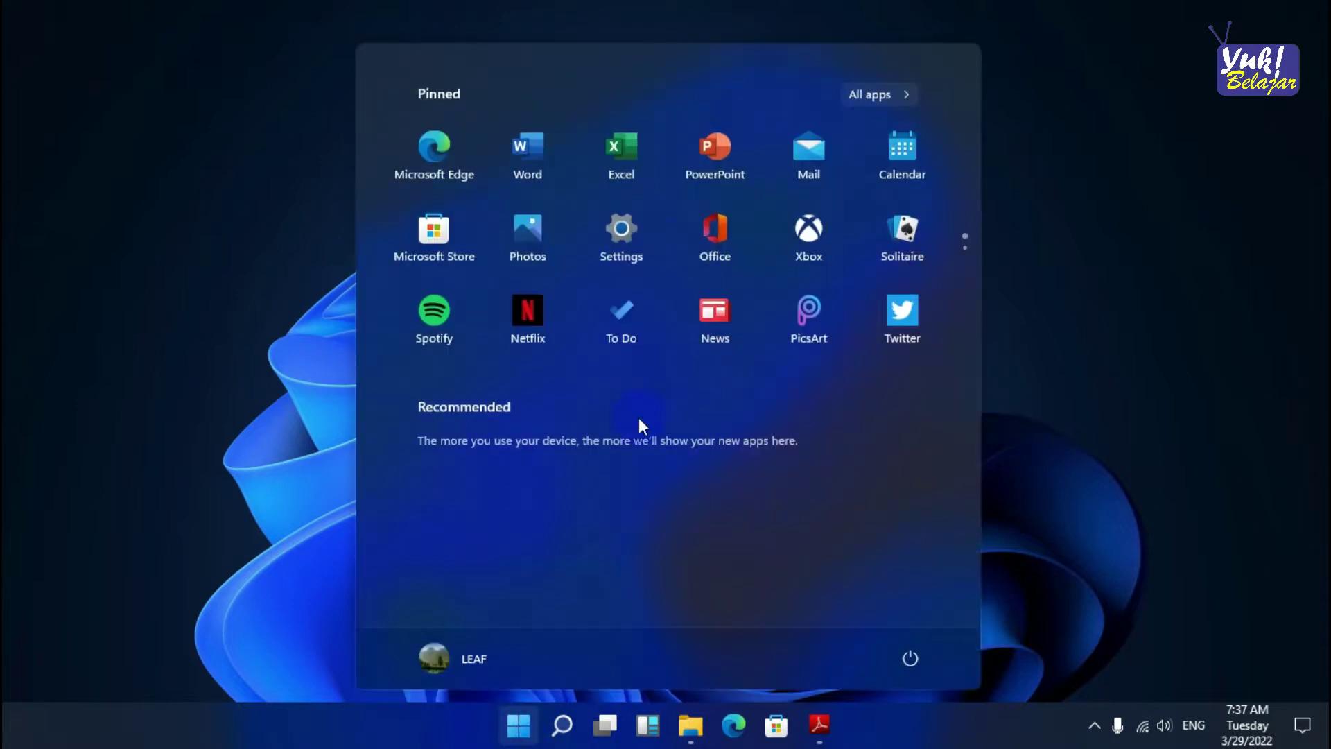
pyautogui.click(623, 159)
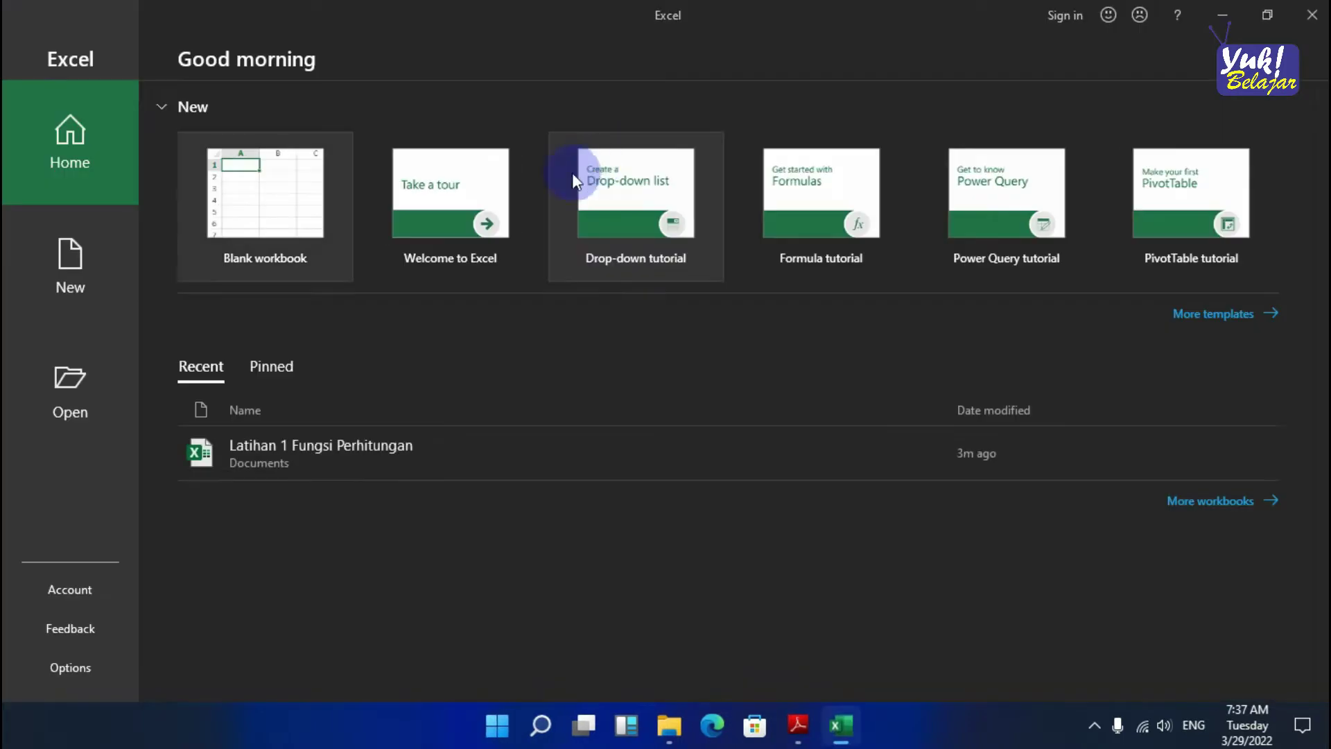
pyautogui.click(106, 392)
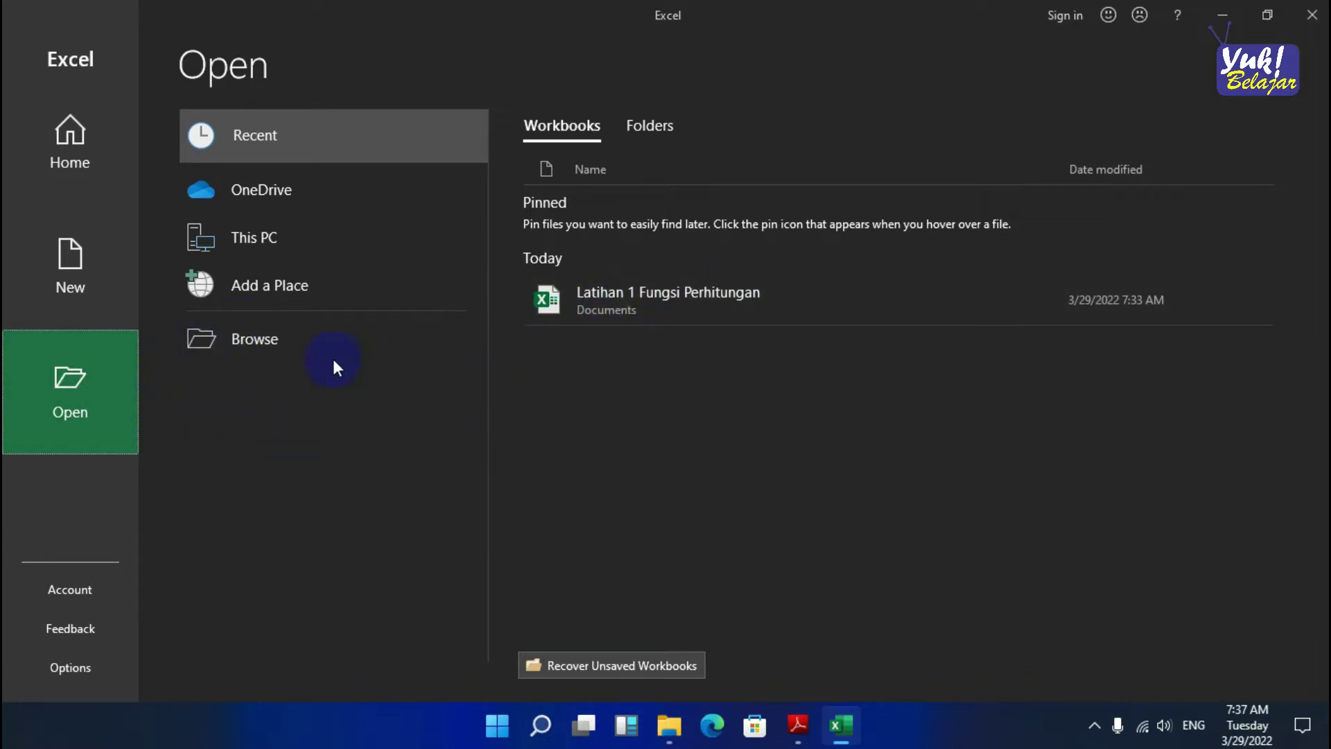
pyautogui.click(243, 348)
pyautogui.click(113, 207)
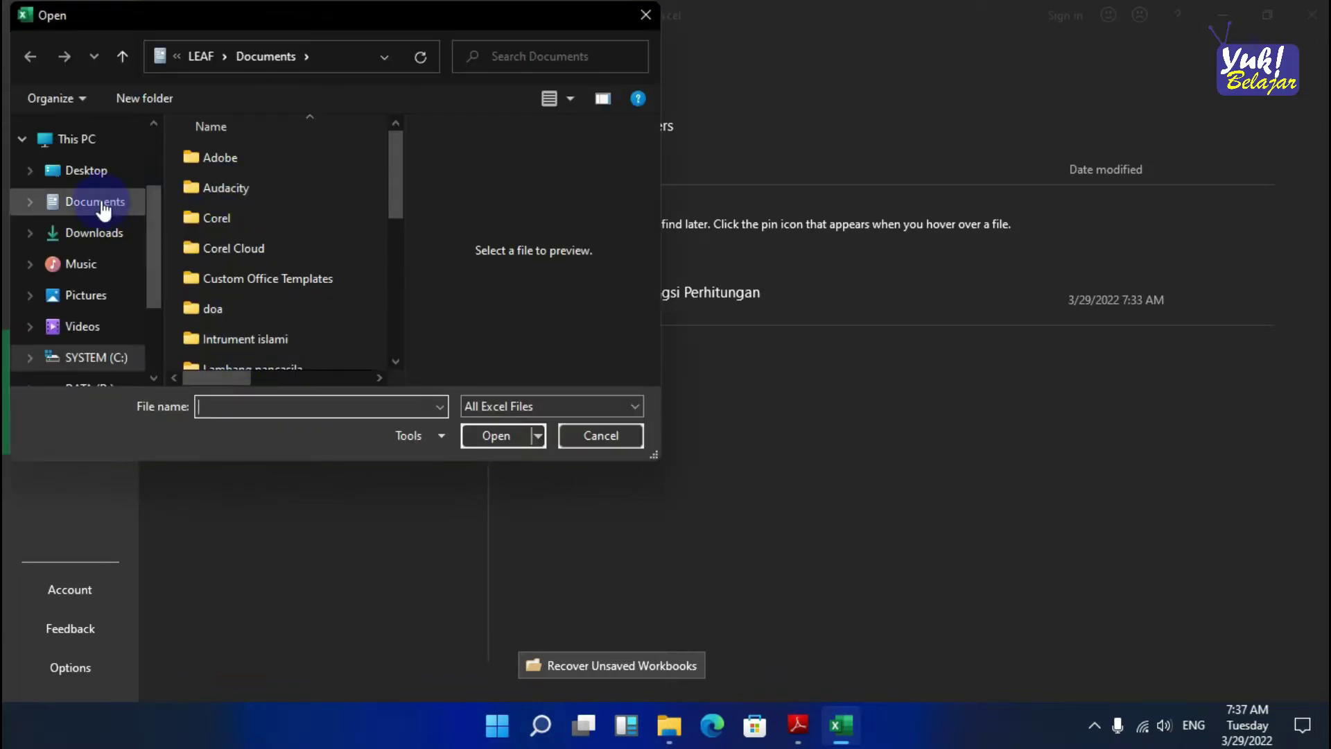
pyautogui.click(332, 217)
pyautogui.scroll(-5, 331, 211)
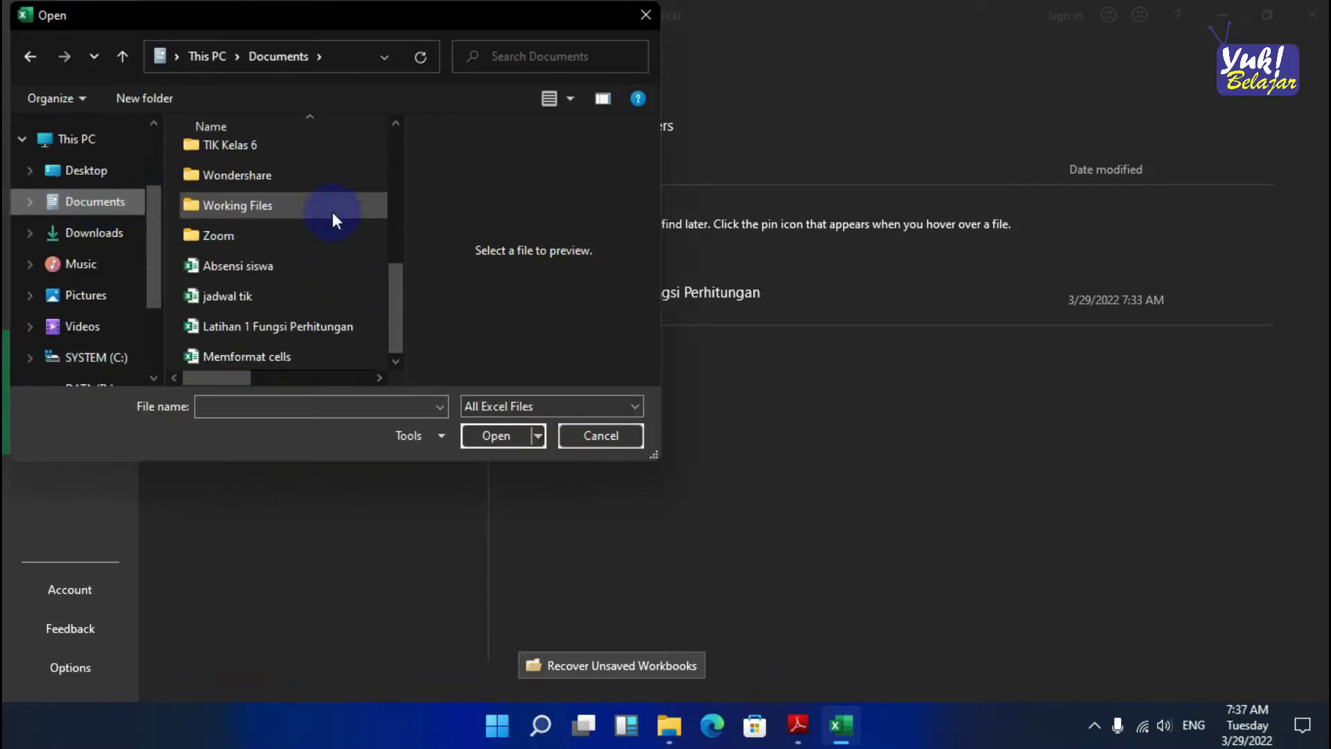
pyautogui.click(272, 334)
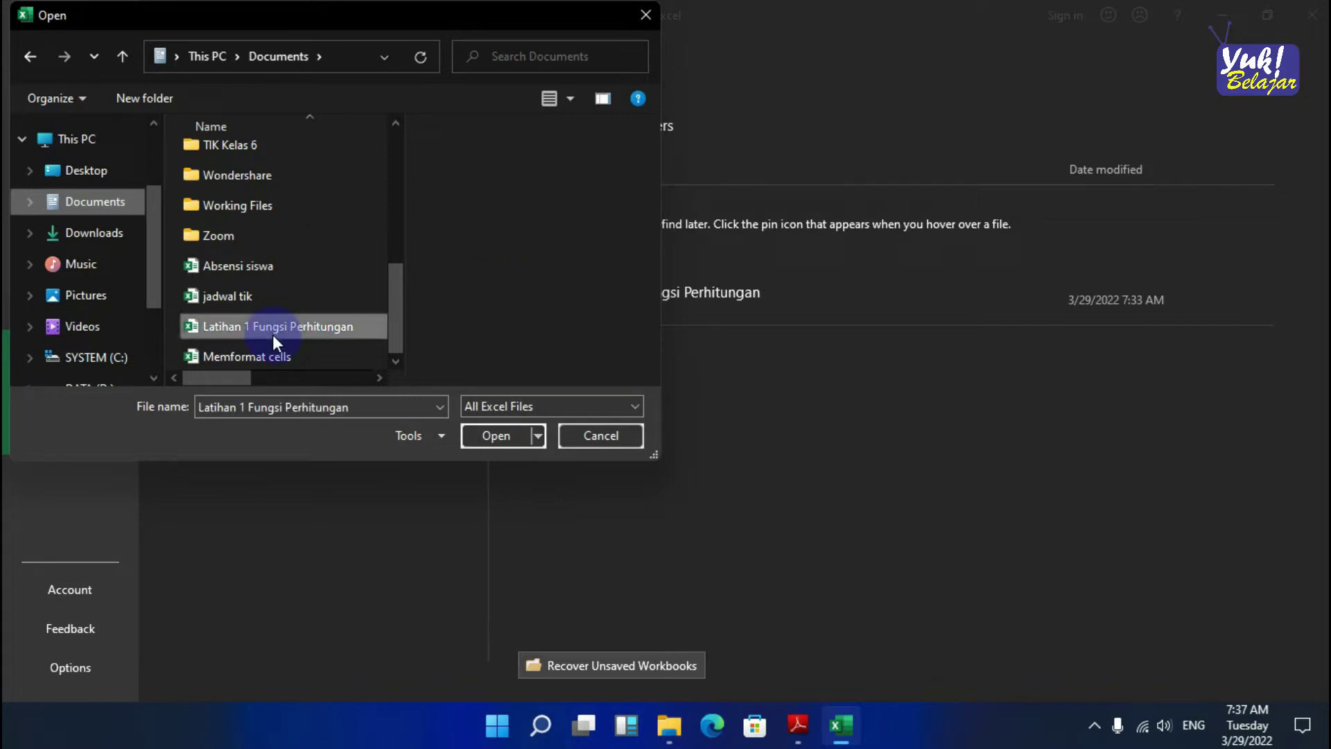
pyautogui.click(485, 433)
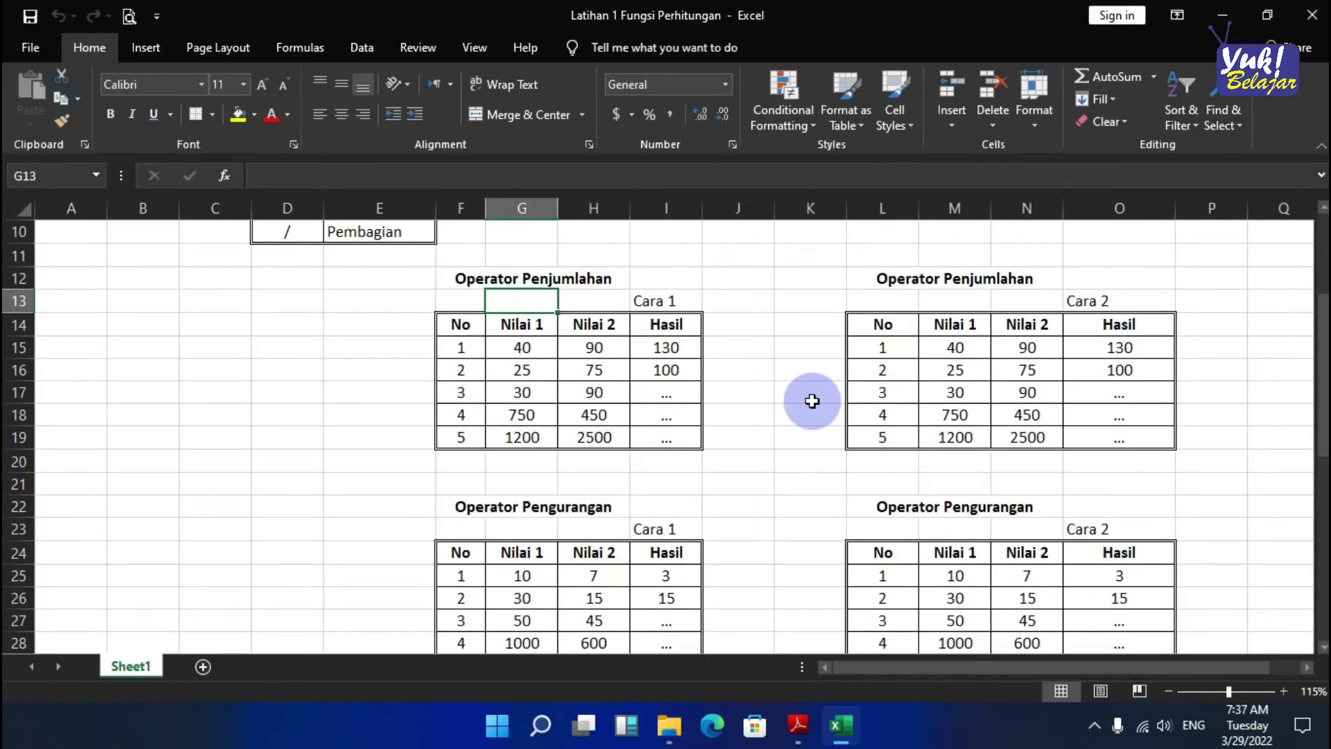
# - Examine the discussion topic in J4 and the arithmetic operator symbols in D7 through D10
pyautogui.scroll(3, 812, 401)
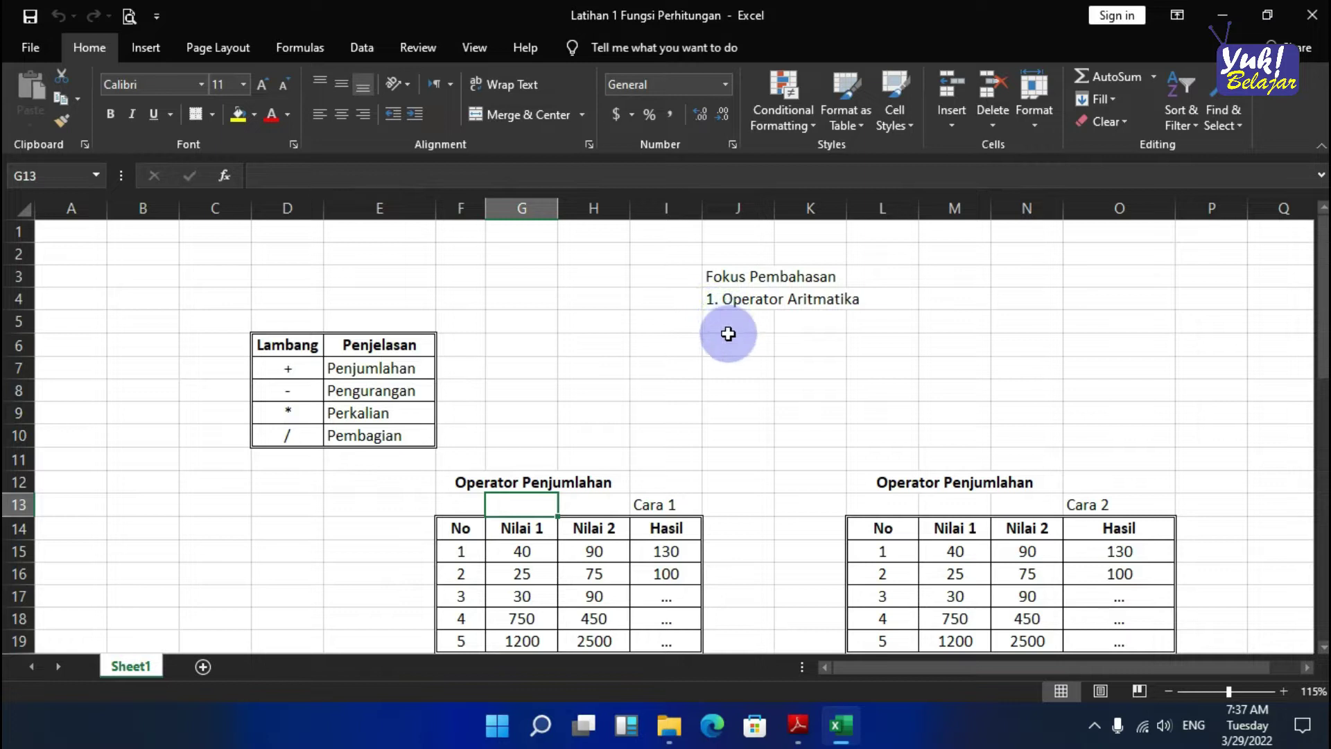
pyautogui.click(725, 299)
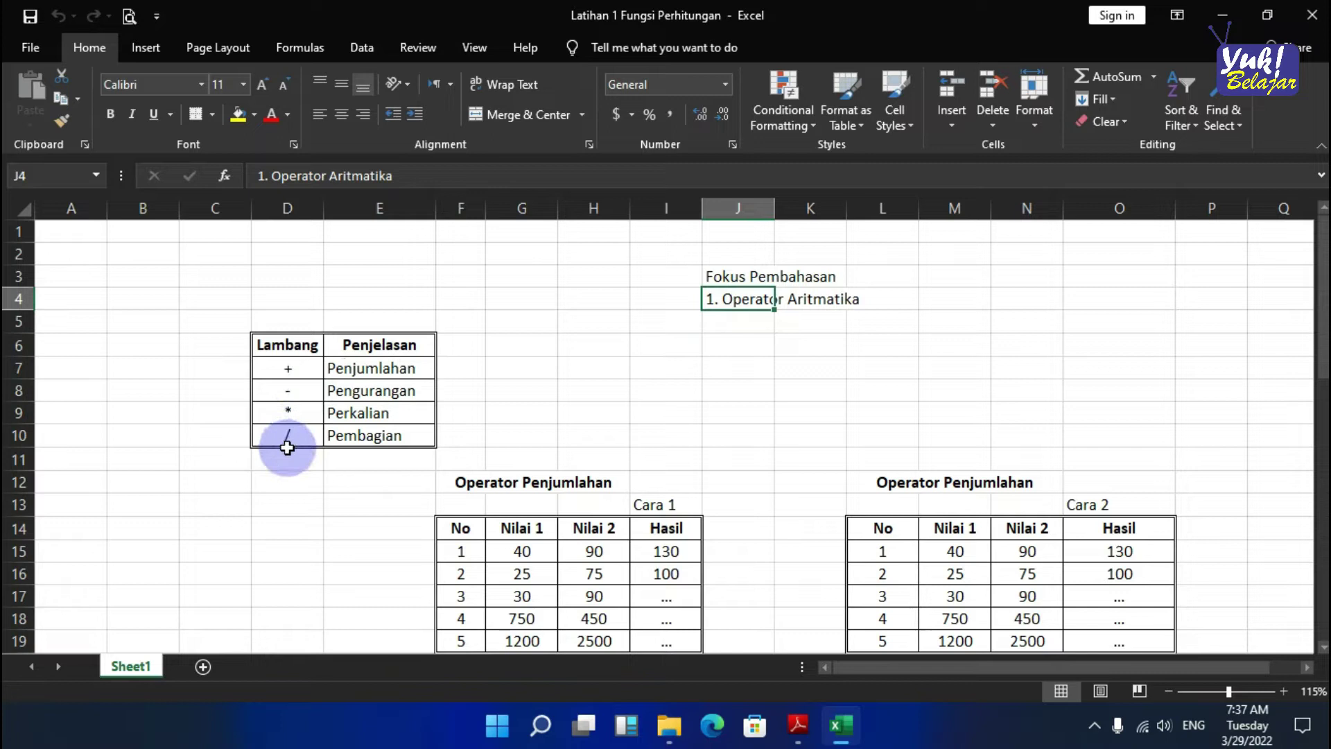
pyautogui.click(288, 364)
pyautogui.click(286, 394)
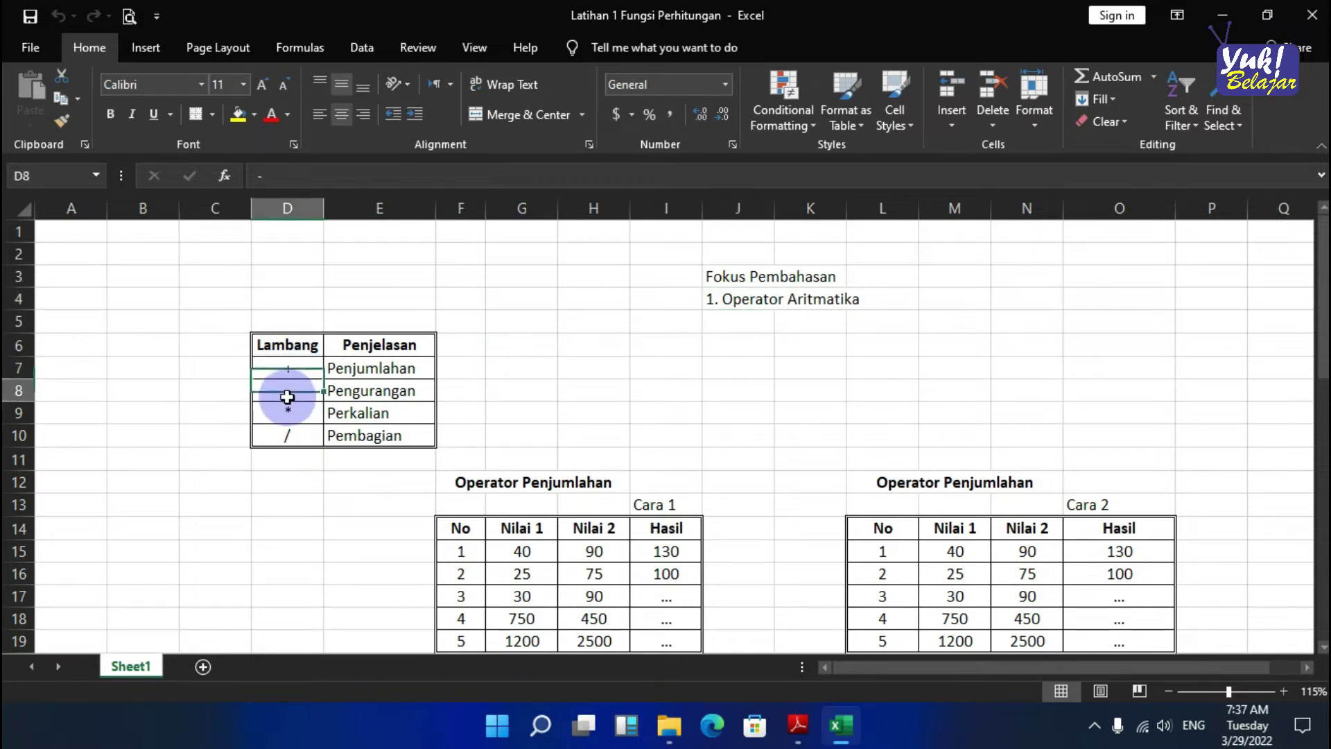
pyautogui.click(283, 413)
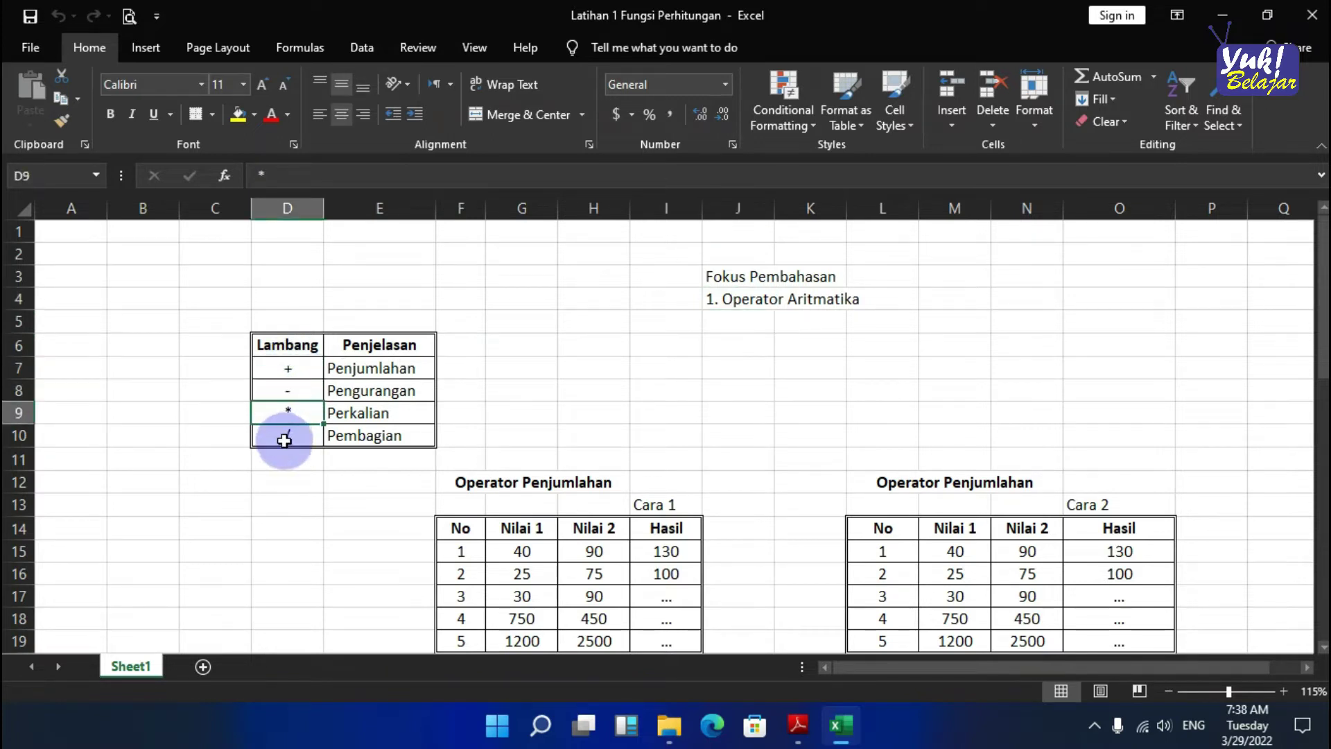
pyautogui.click(284, 439)
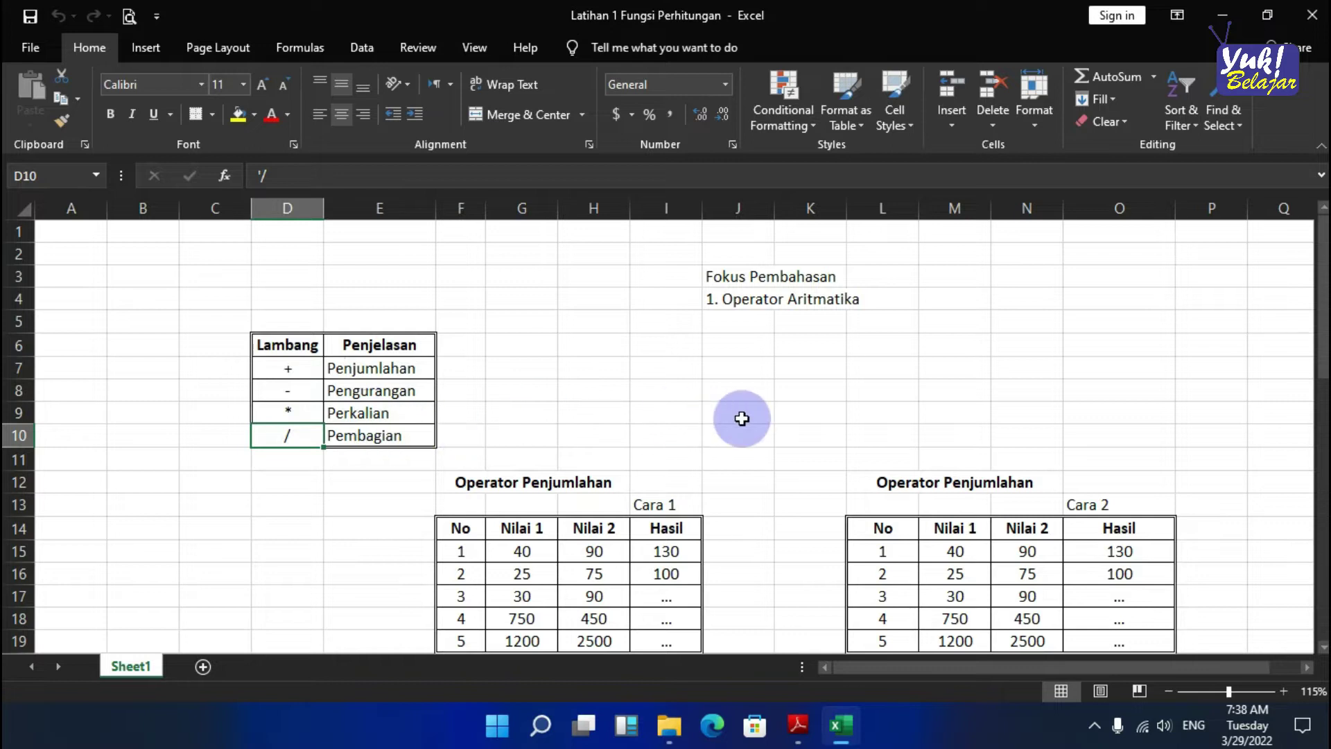
# - Look through the addition, subtraction, multiplication and division exercise tables down to row 48 of the sheet
pyautogui.scroll(-1, 738, 416)
pyautogui.scroll(-1, 742, 418)
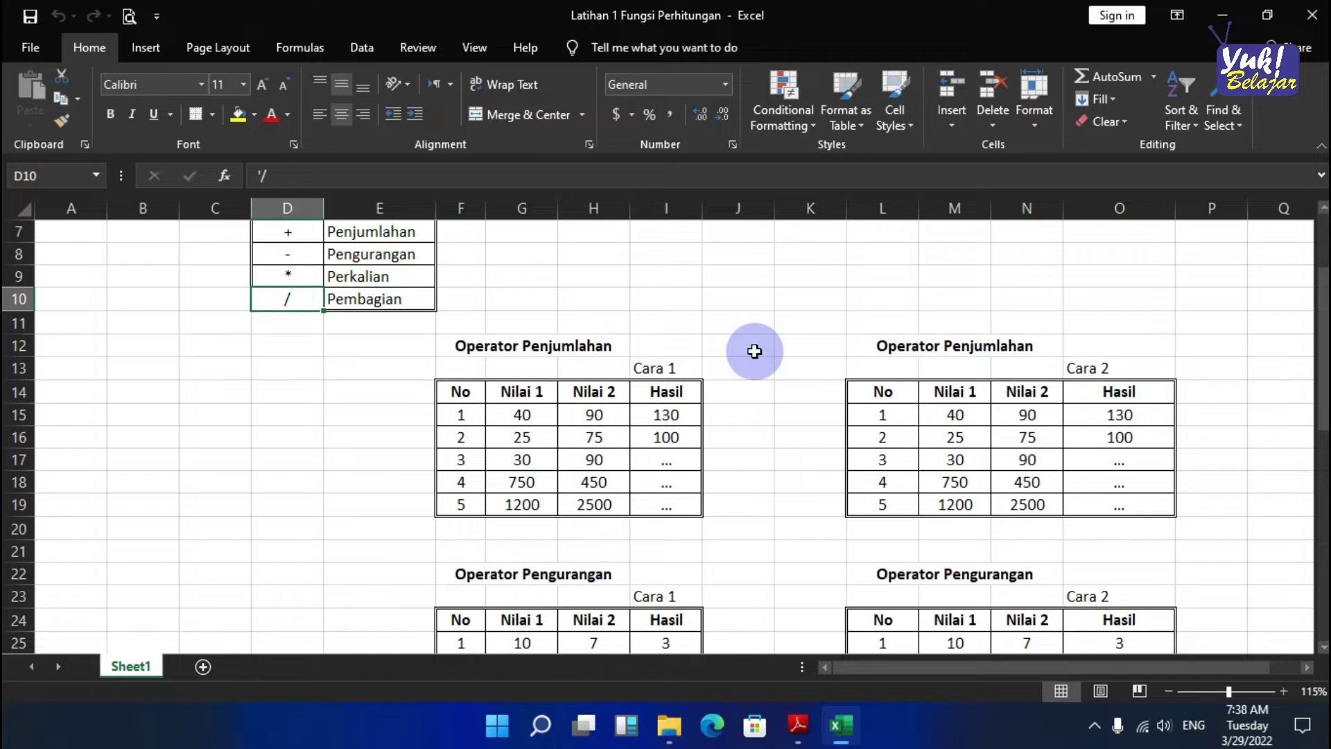
pyautogui.scroll(-1, 755, 350)
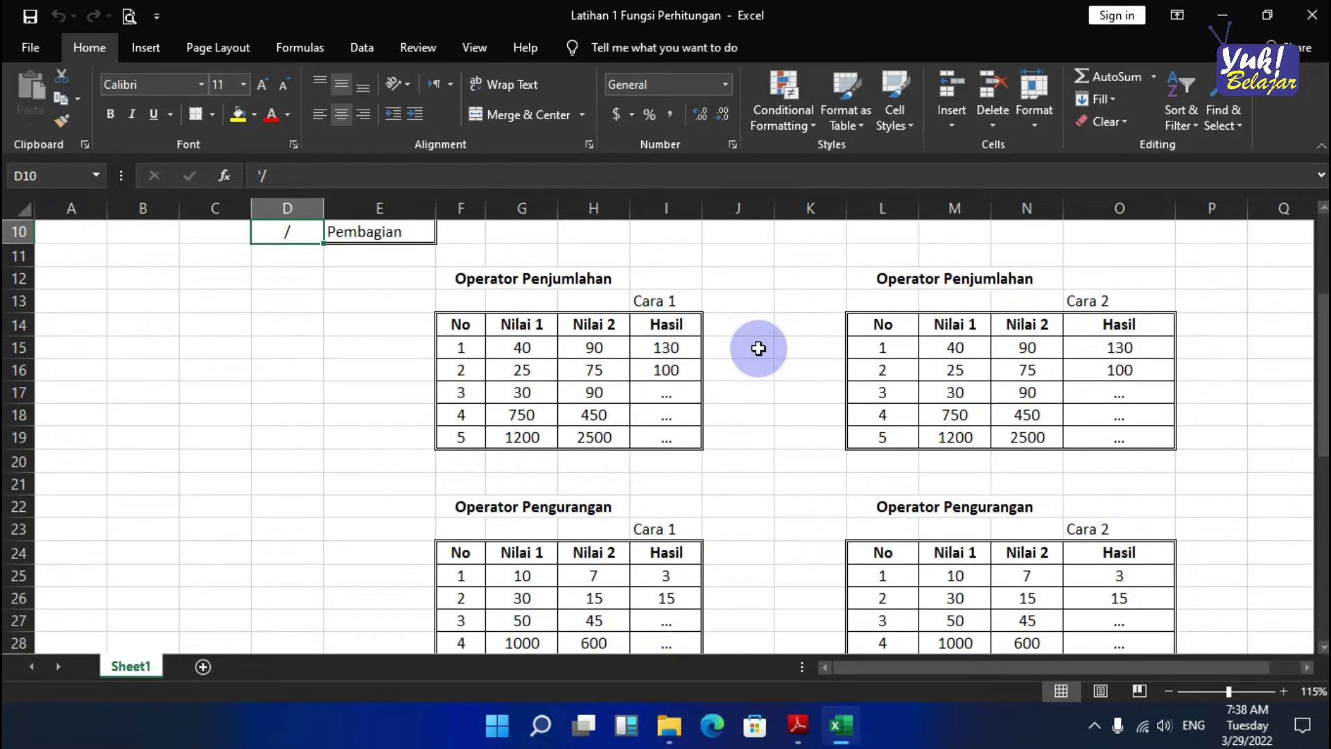
pyautogui.scroll(-4, 758, 349)
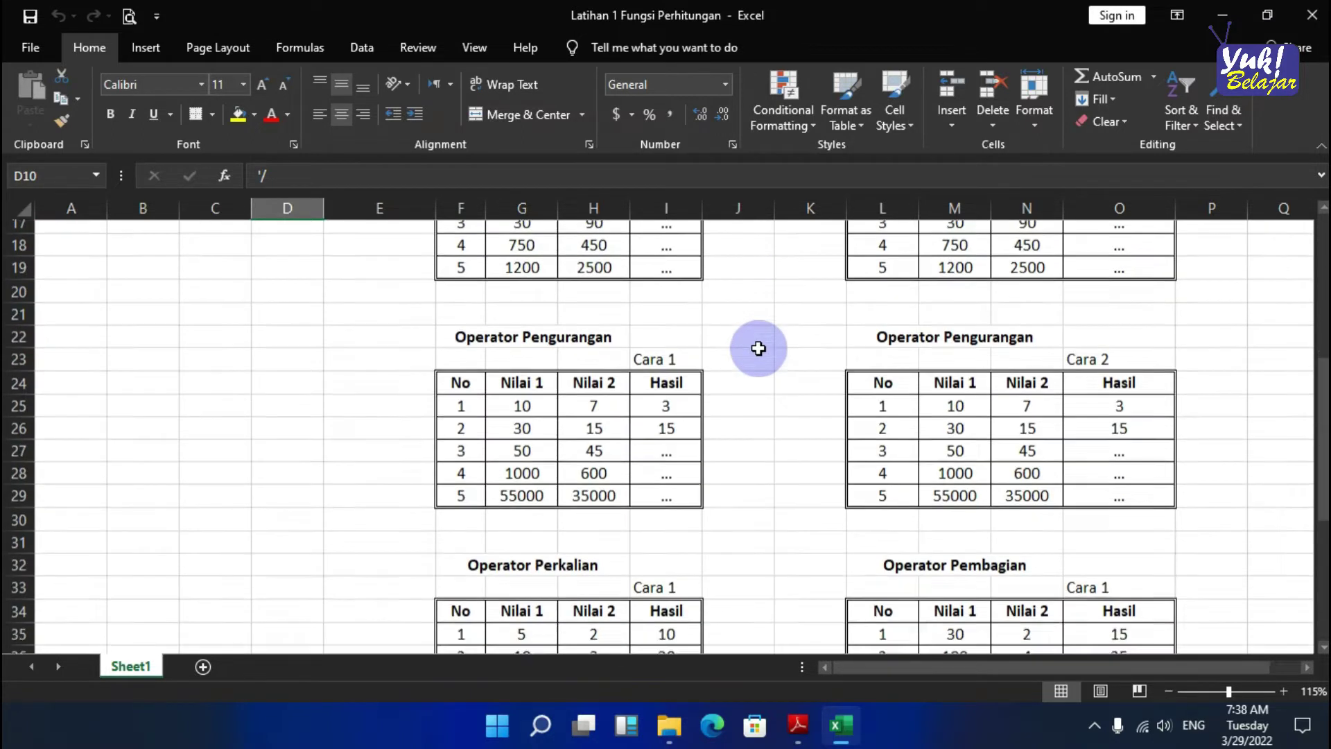
pyautogui.scroll(-1, 758, 349)
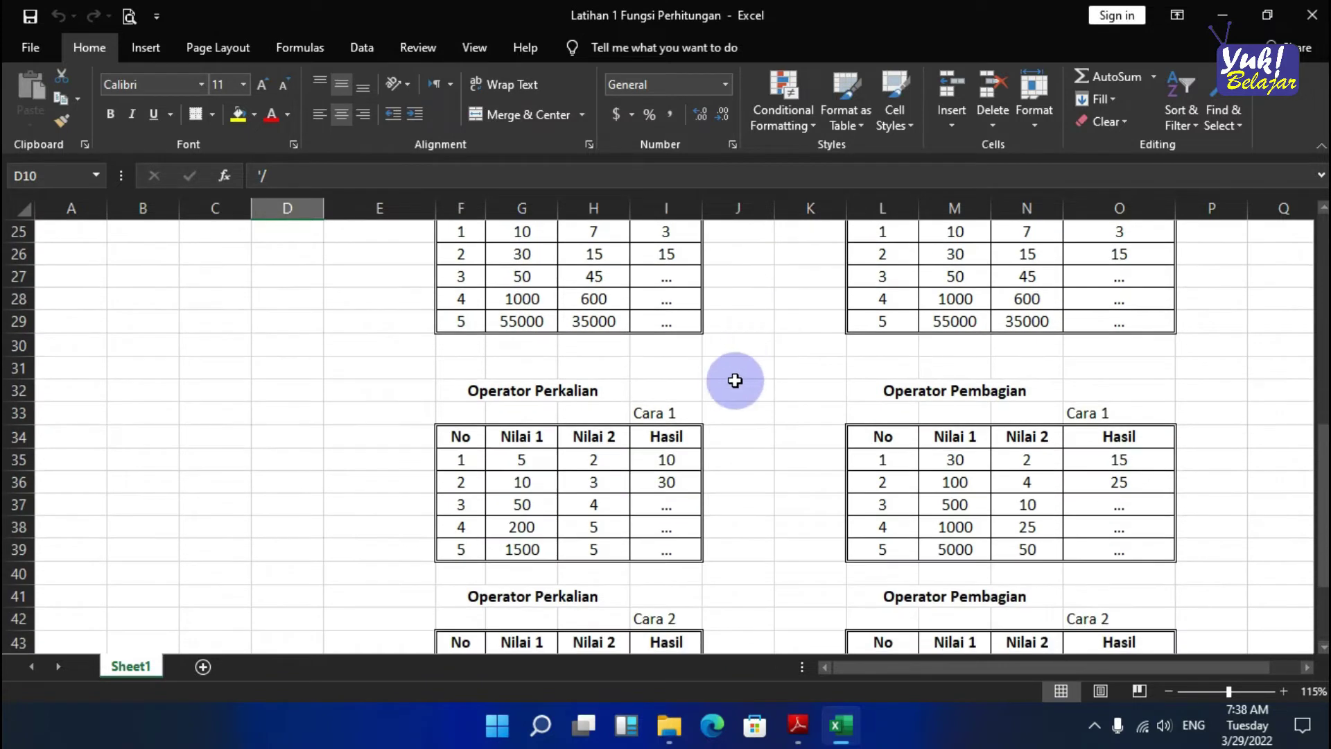
pyautogui.scroll(-3, 735, 379)
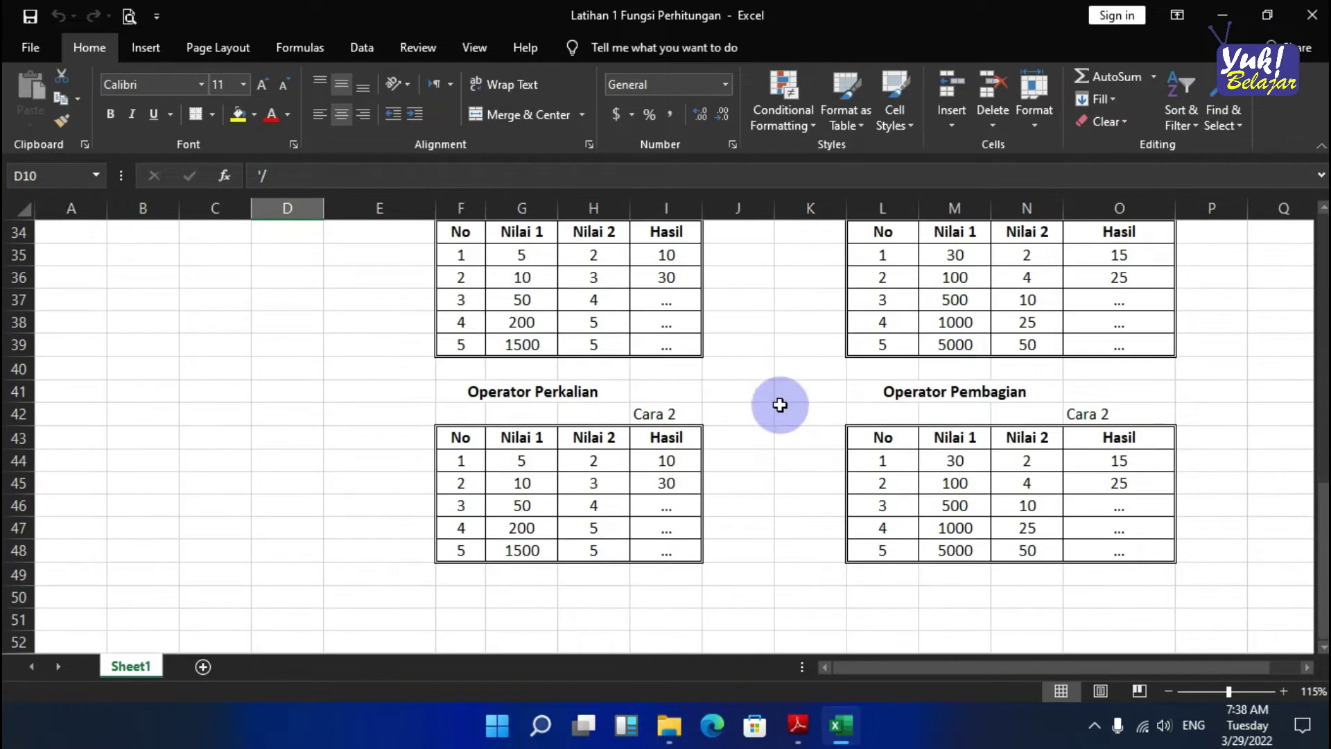
pyautogui.scroll(8, 844, 460)
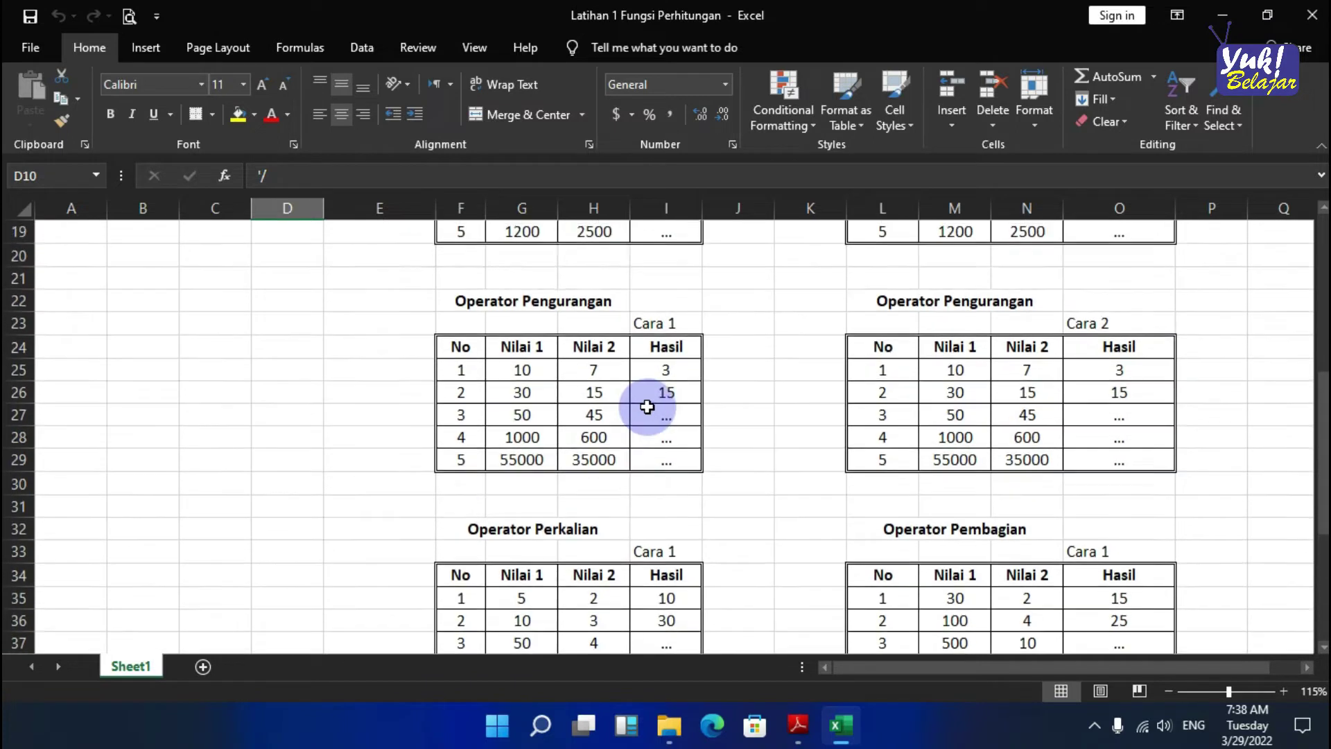
pyautogui.scroll(2, 647, 407)
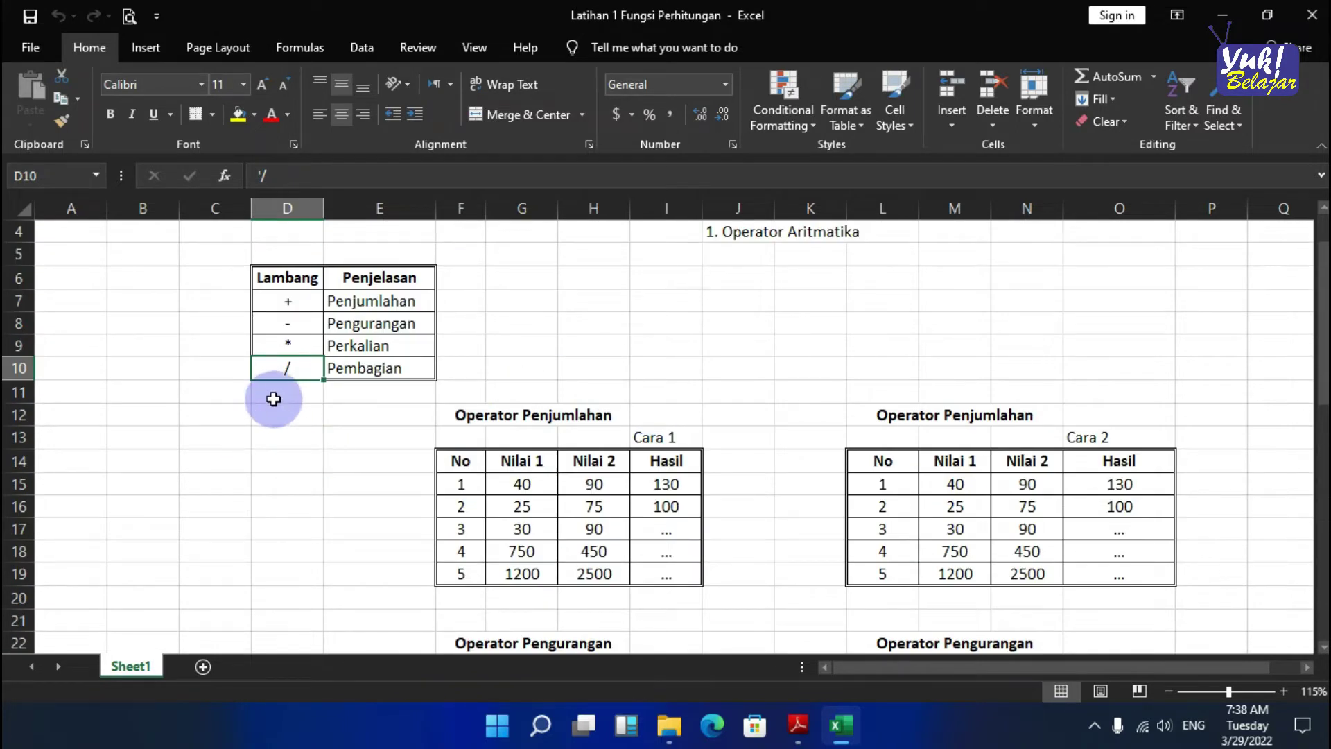
# - Add the second discussion topic "2. Rumus Fungsi" in cell J5, below the arithmetic operator topic
pyautogui.click(274, 395)
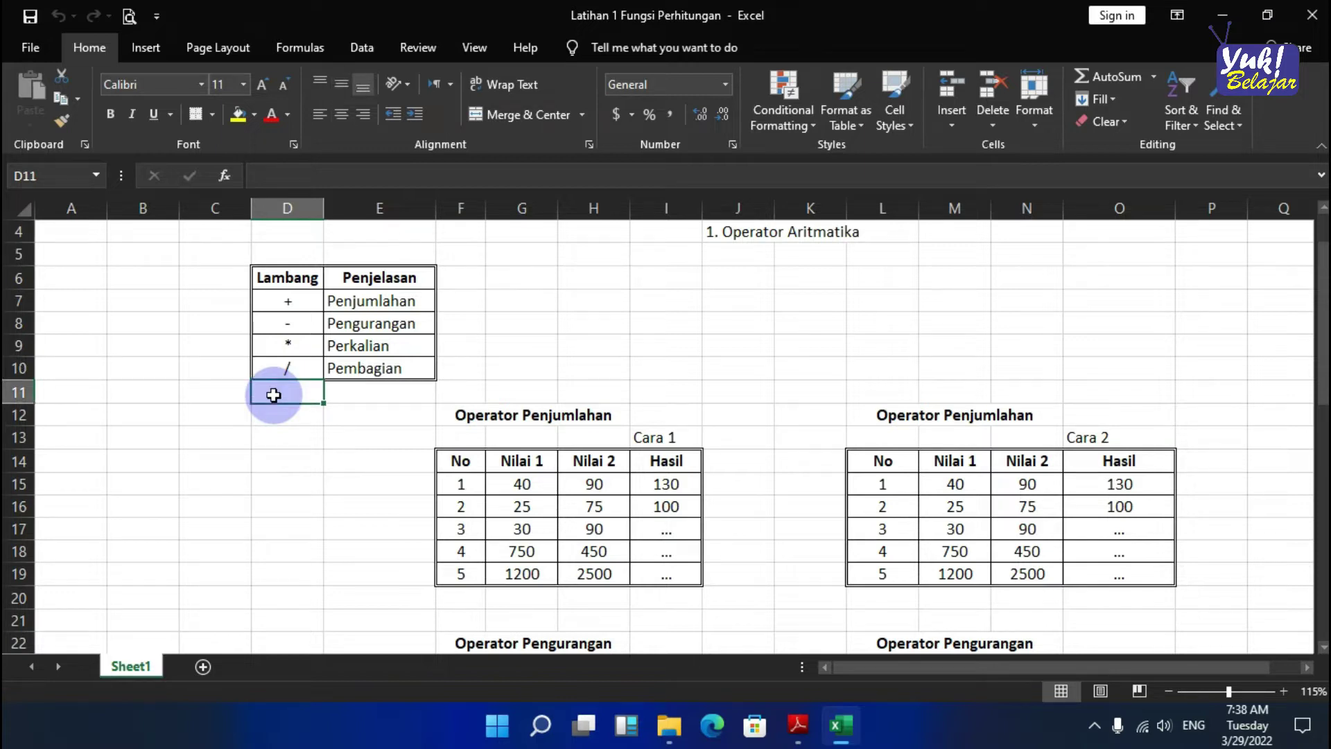
pyautogui.click(719, 254)
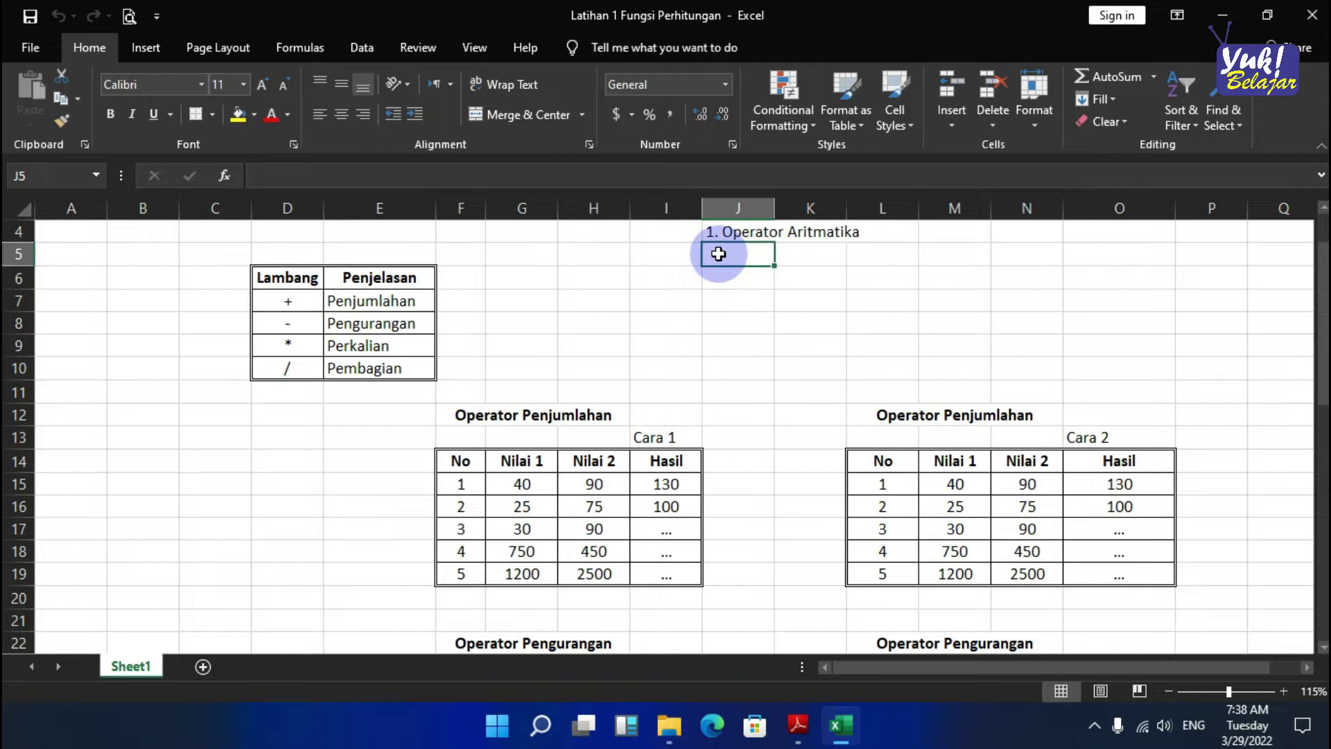
pyautogui.write('2.')
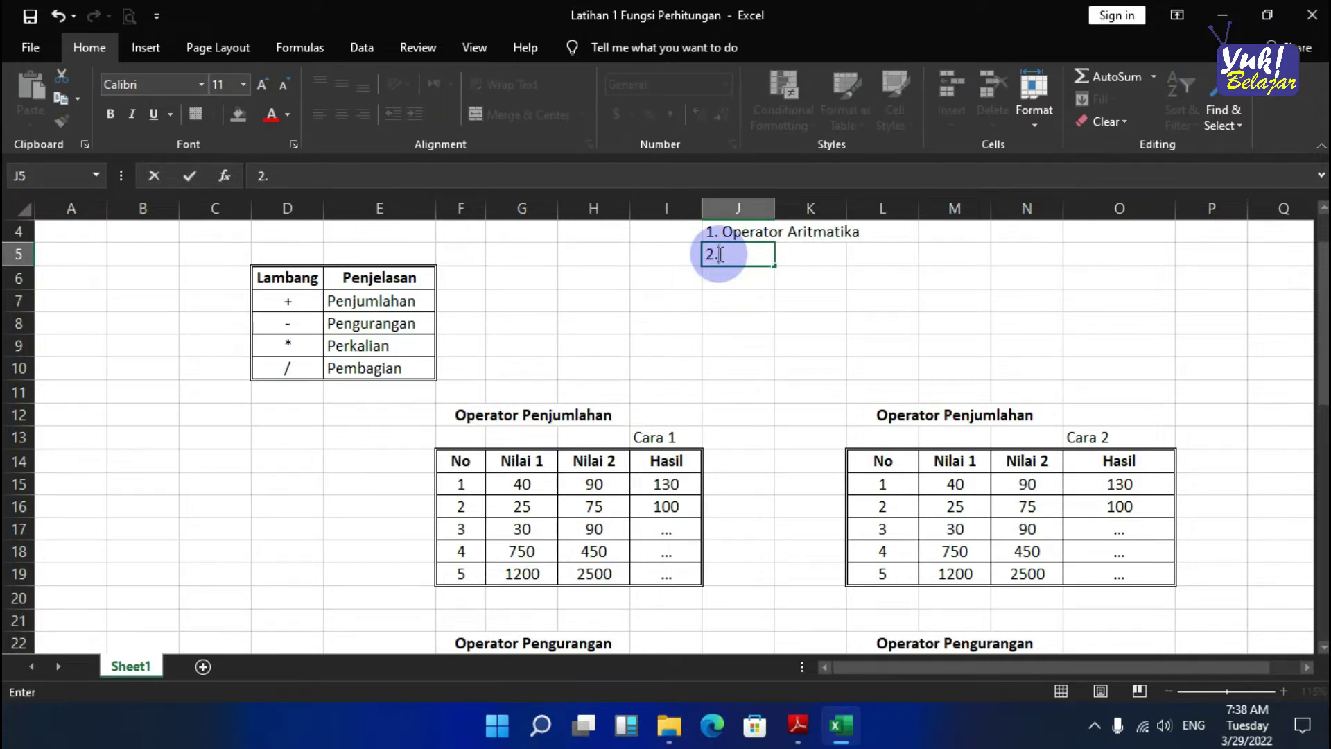
pyautogui.write(' Rumus Fungsi')
pyautogui.press('Return')
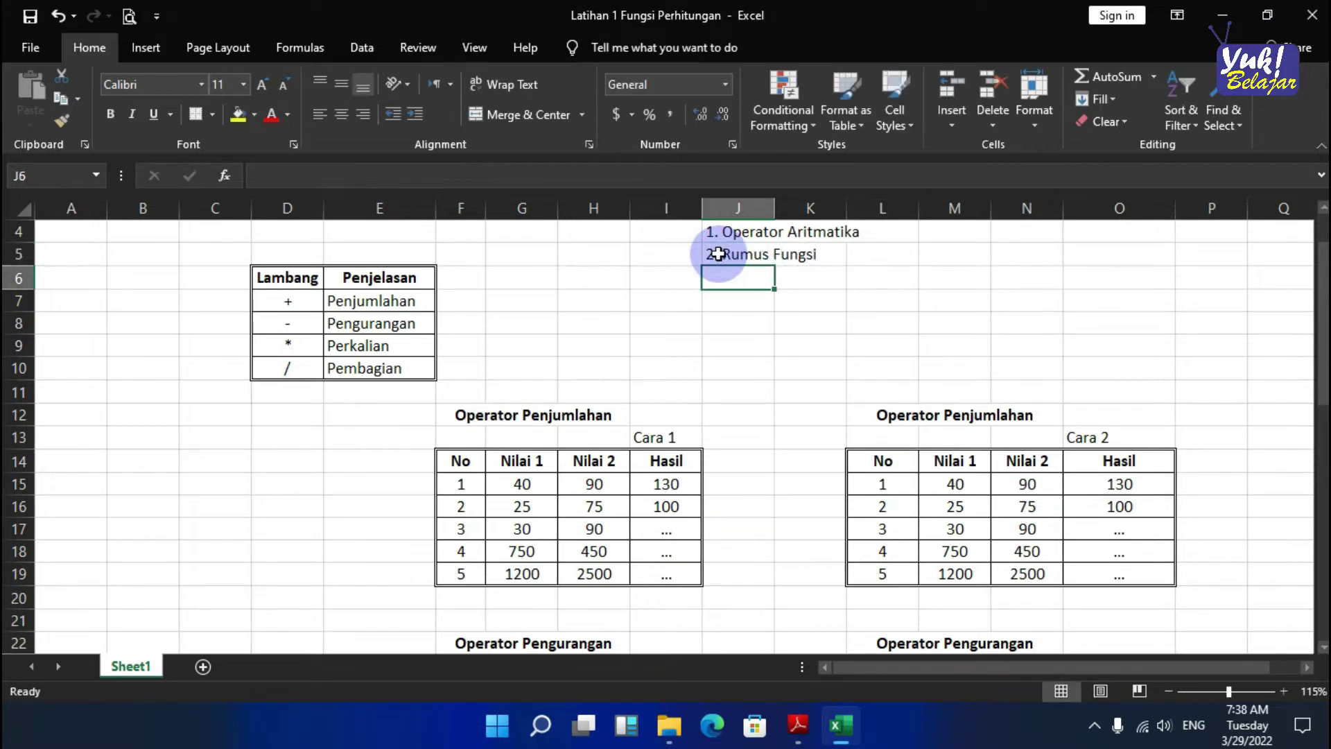
# - Enter "1. Fungsi Sum" in cell L5, beside the Rumus Fungsi topic
pyautogui.click(270, 396)
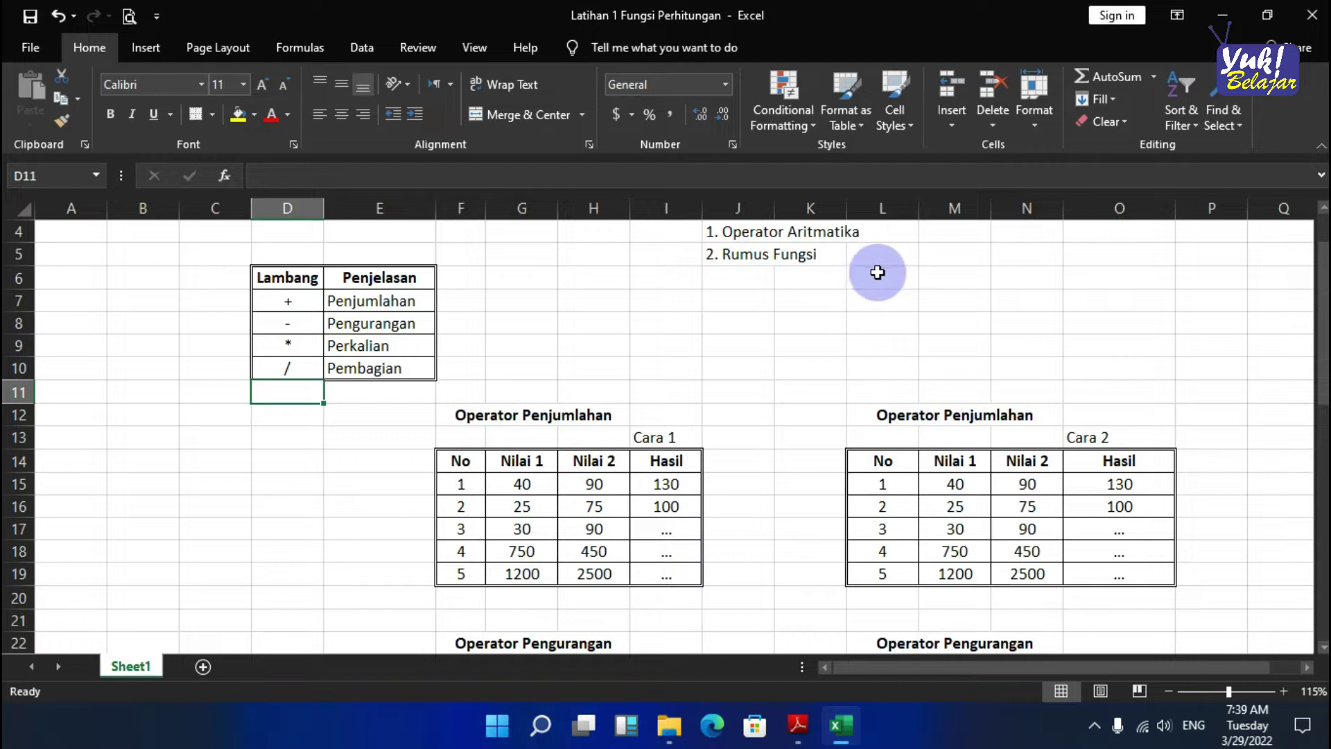
pyautogui.click(881, 259)
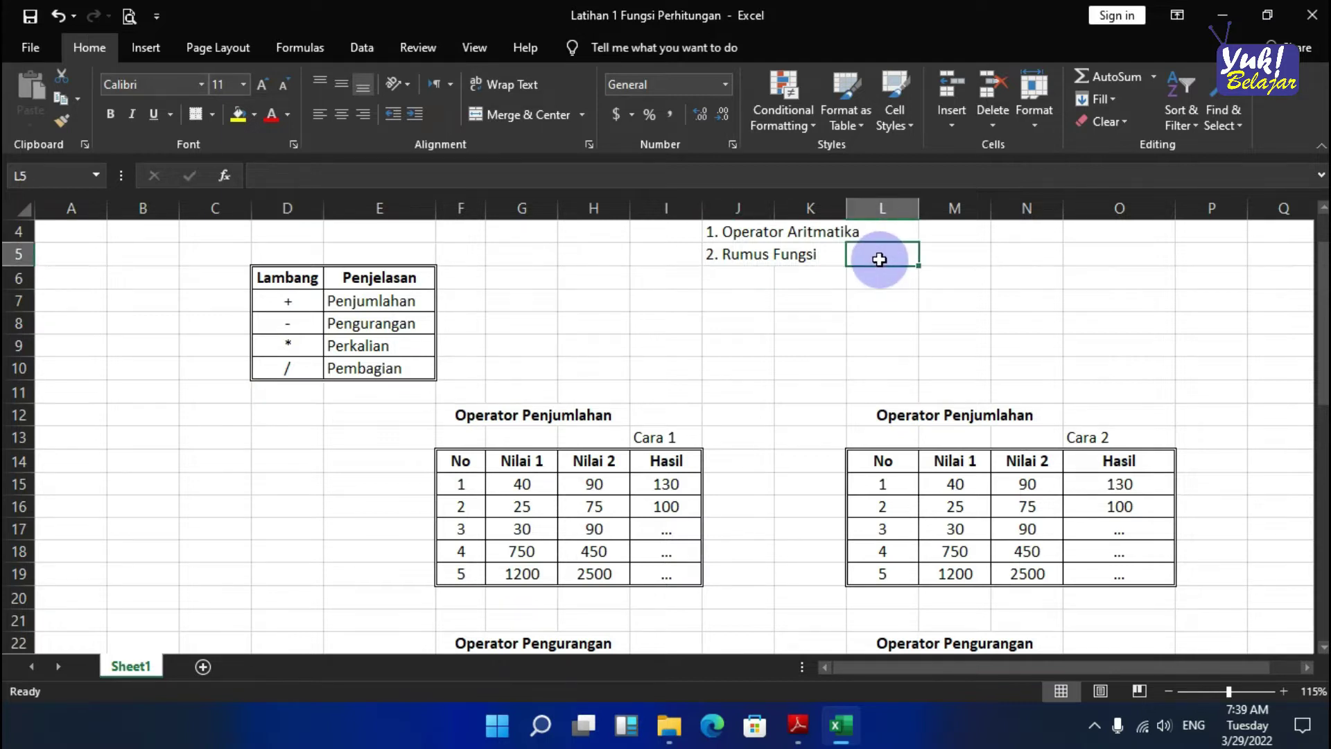
pyautogui.write('1.')
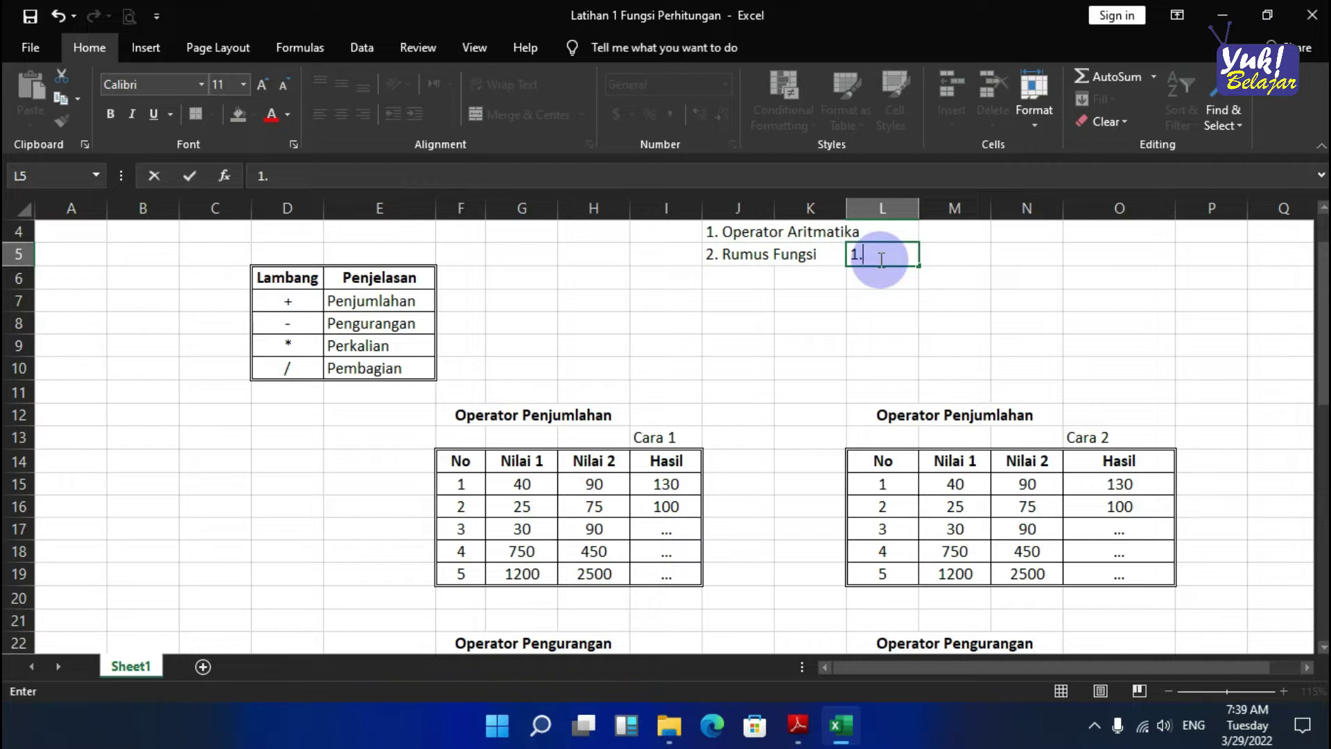
pyautogui.write(' Fungsi Sum')
pyautogui.press('Return')
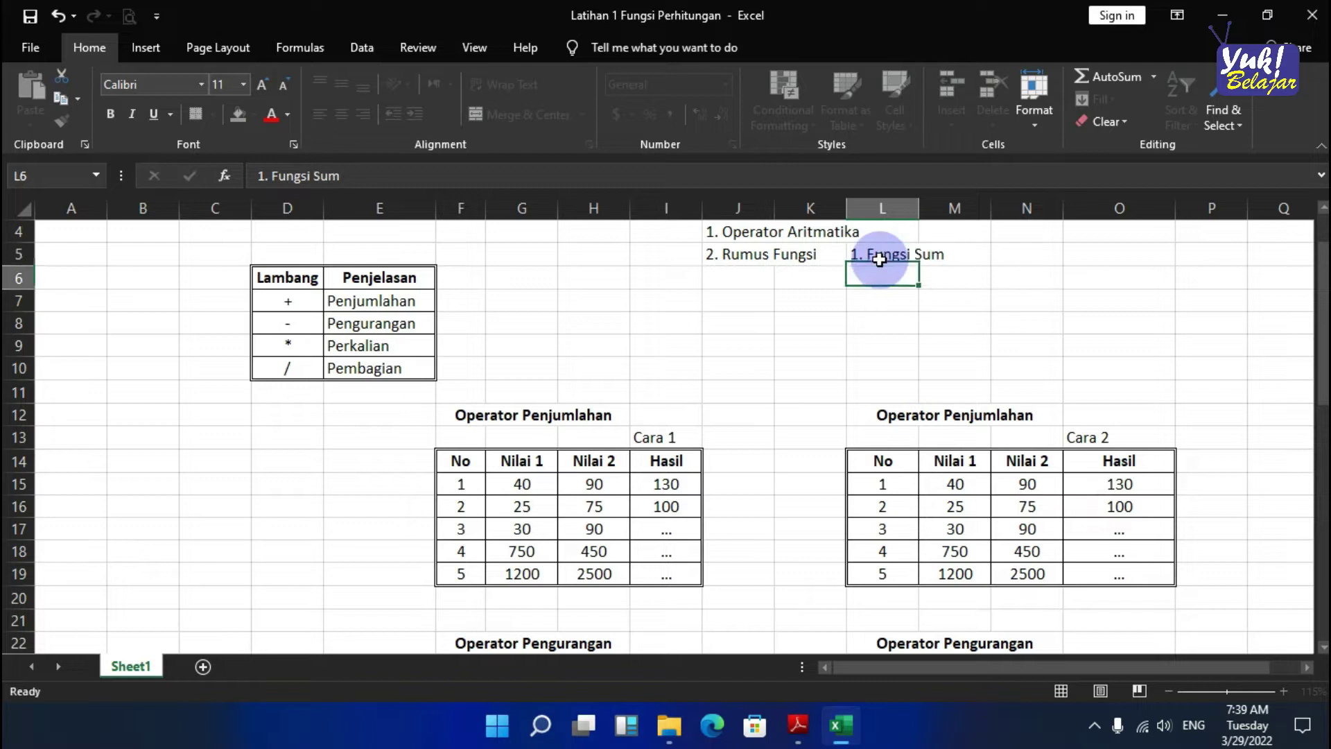
# - Capitalise the function name in cell L5 so the entry reads "1. Fungsi SUM"
pyautogui.click(879, 260)
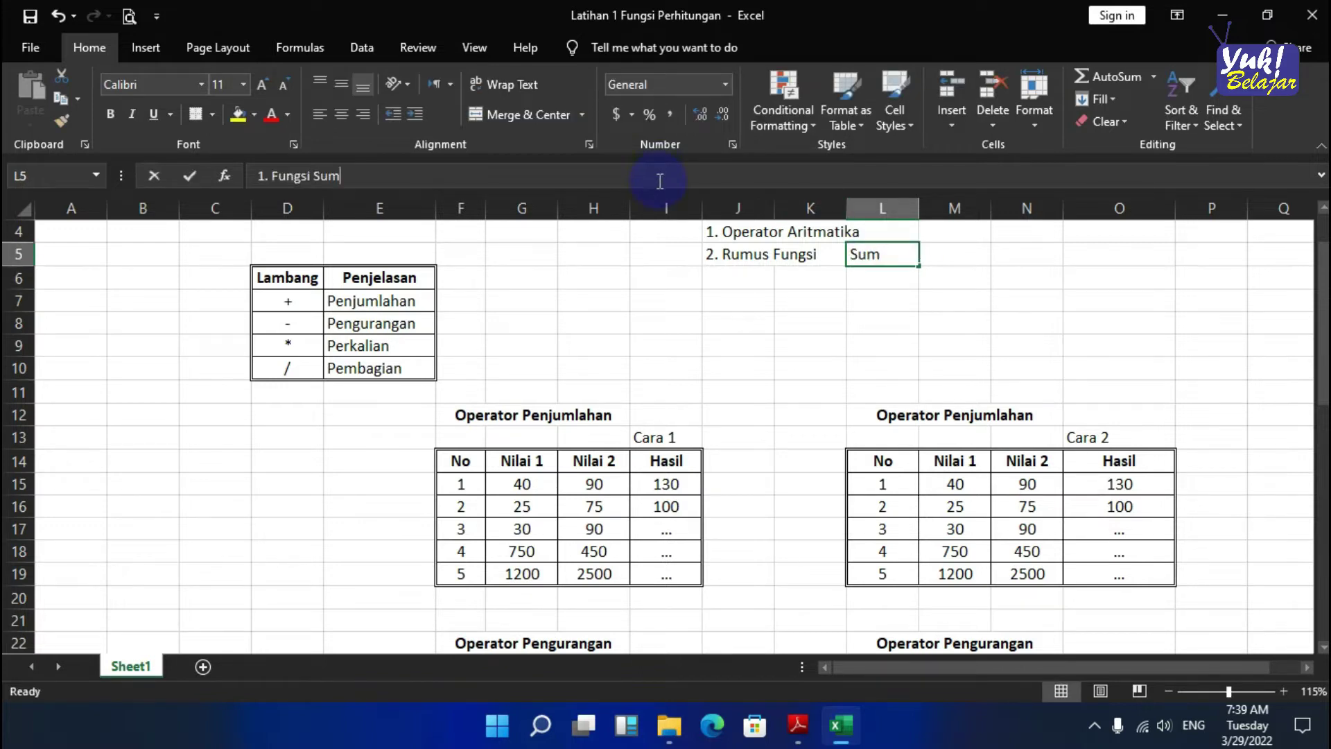
pyautogui.click(661, 182)
pyautogui.press('BackSpace')
pyautogui.press('BackSpace')
pyautogui.press('BackSpace')
pyautogui.write('SU')
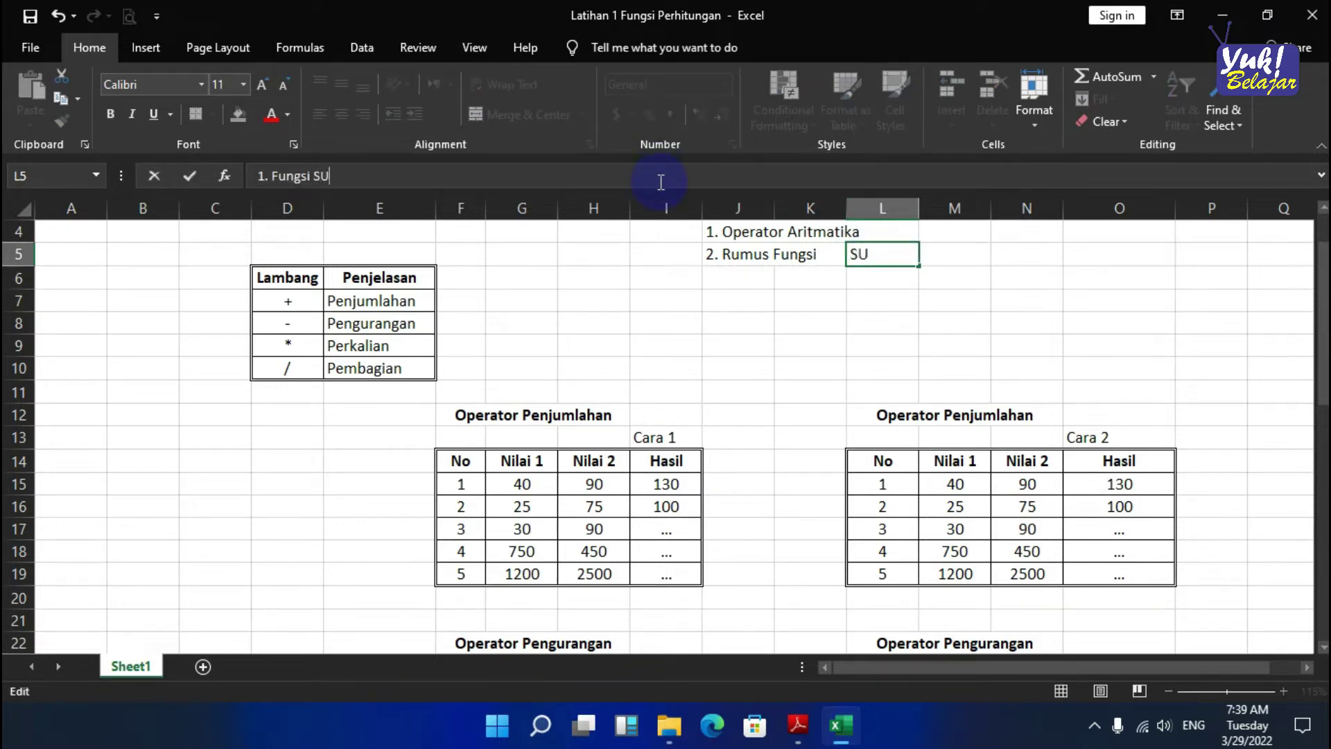
pyautogui.write('M')
pyautogui.press('Return')
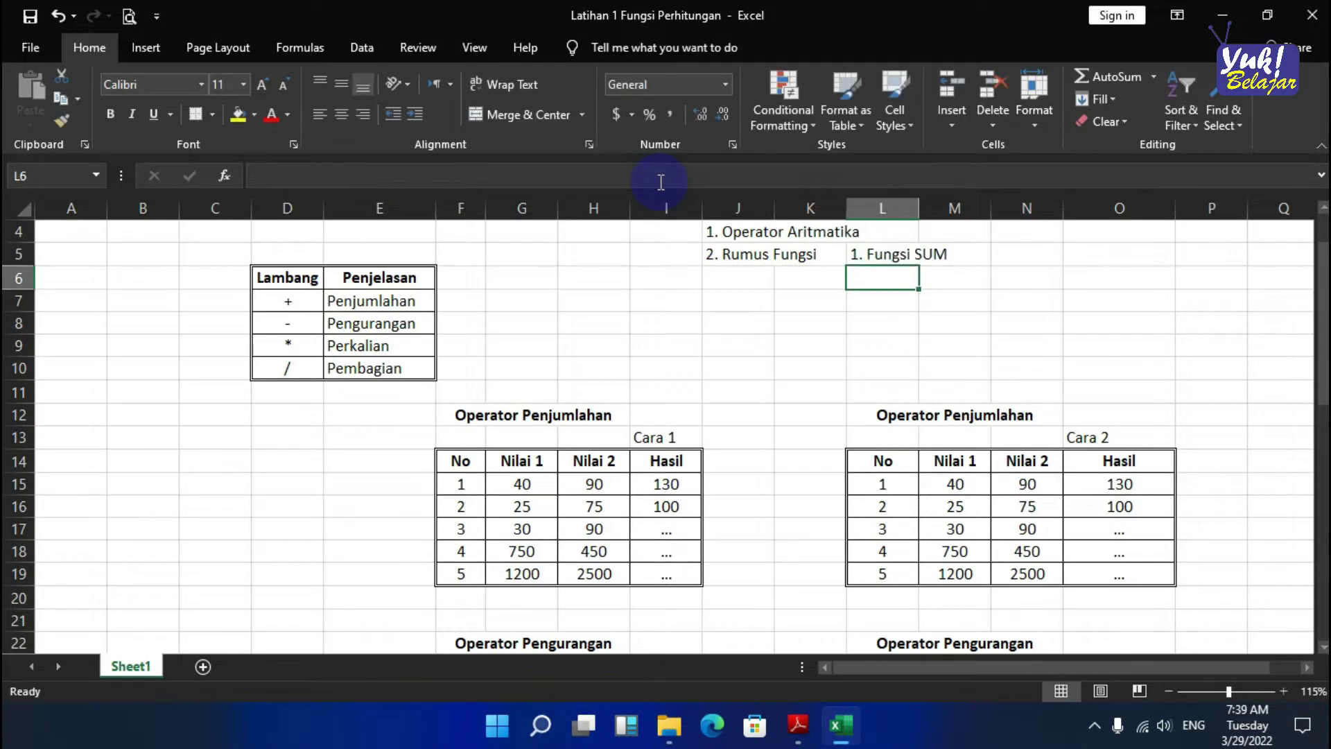
# - Continue the function list with "2. Fungsi MAX" in cell L6 and "3. Fungsi MIN" in cell L7
pyautogui.write('2.')
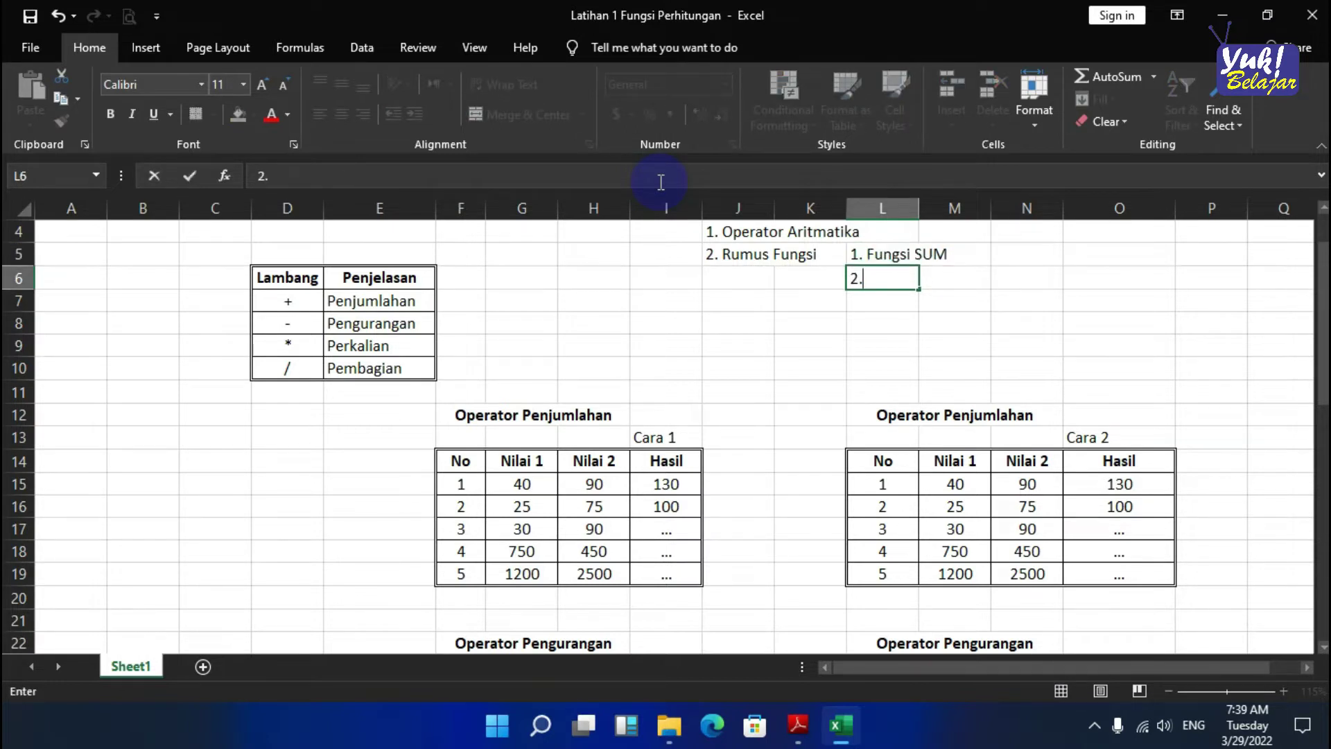
pyautogui.write(' Fungsi MAX')
pyautogui.press('Return')
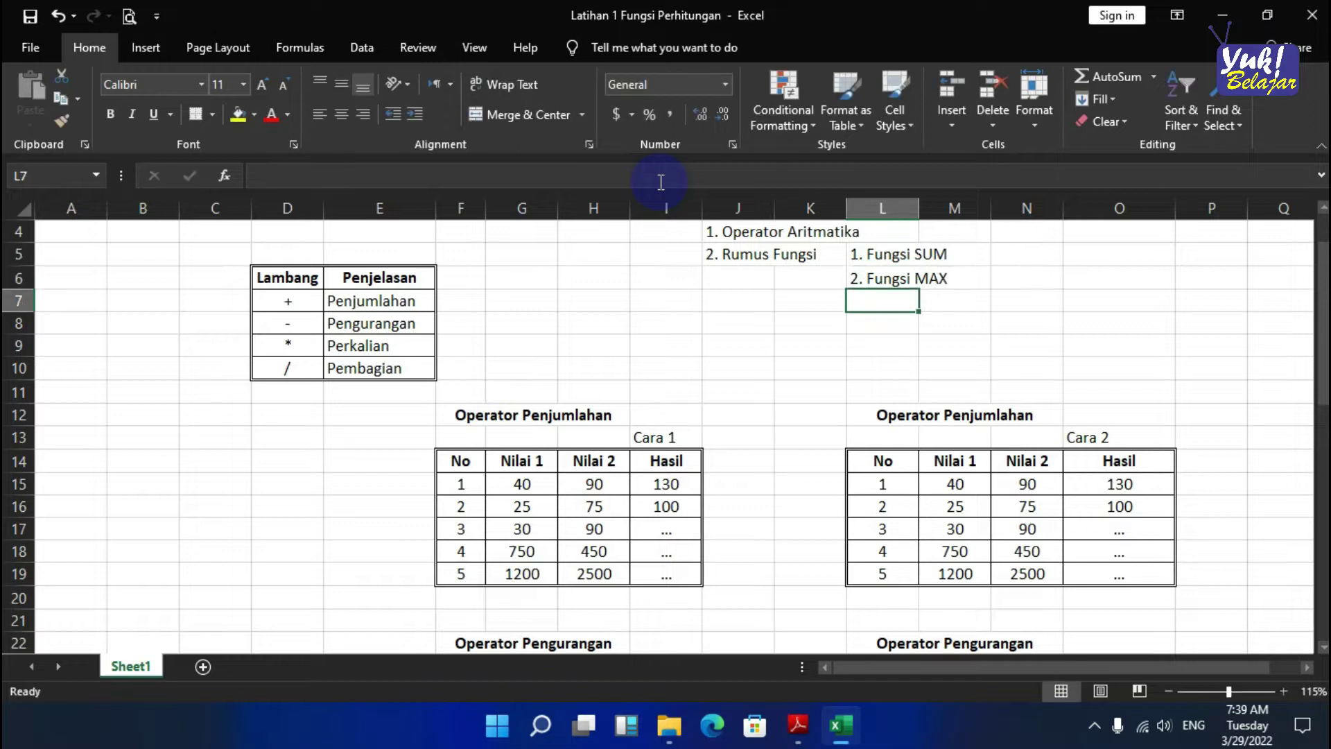
pyautogui.write('3. ')
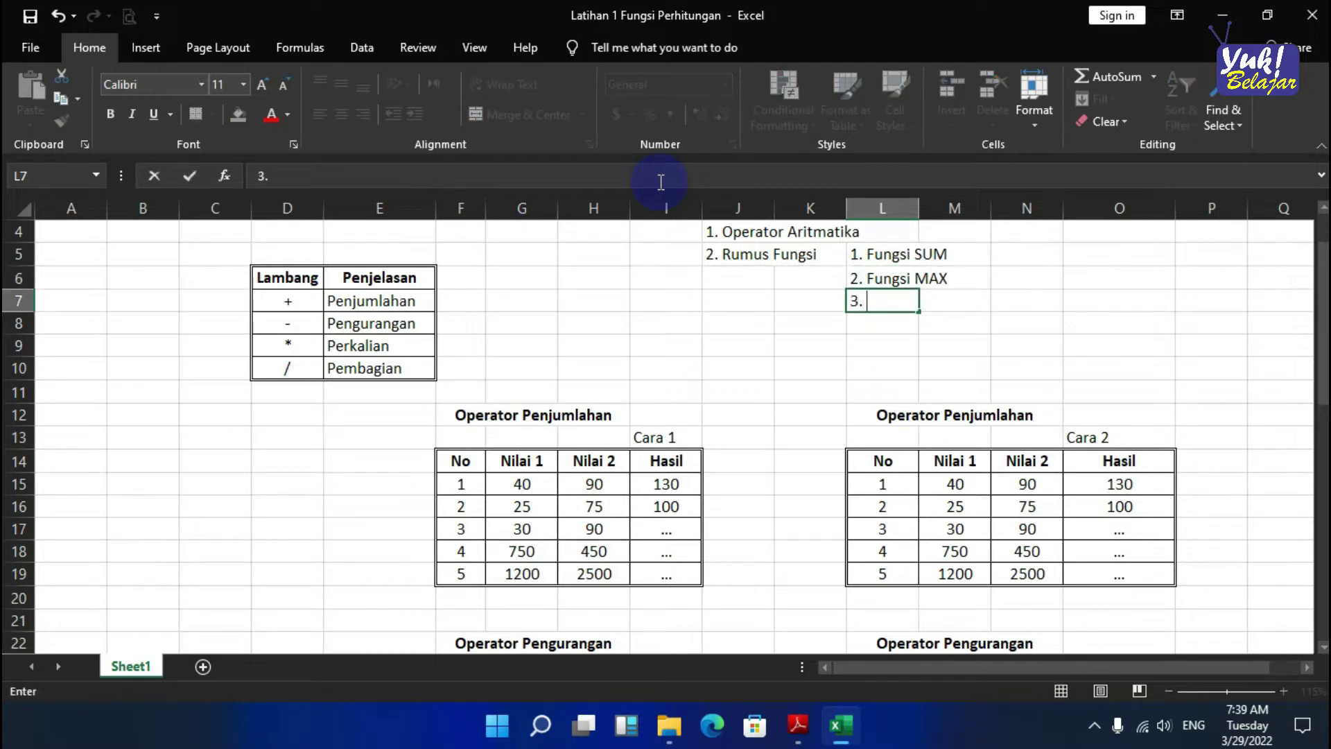
pyautogui.write('Fungsi MIN')
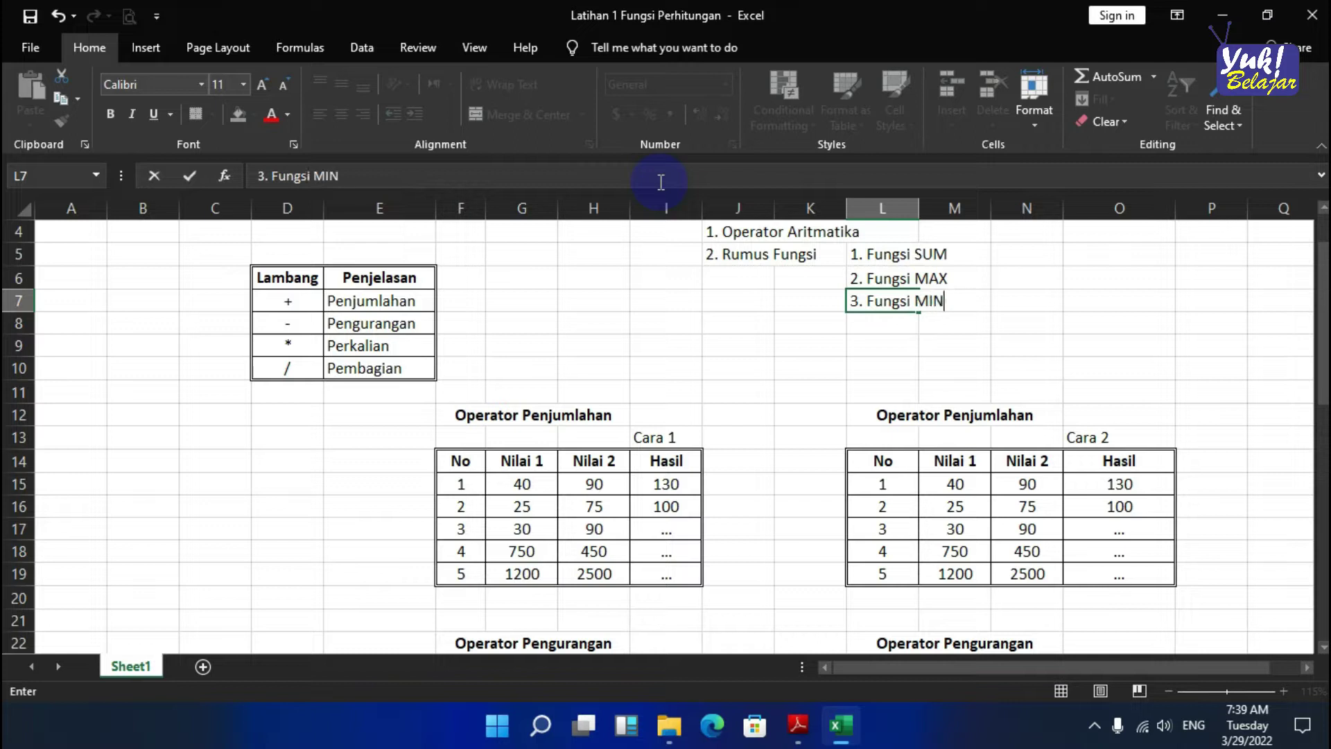
pyautogui.press('Return')
# - Add "4. Fungsi Average" in cell L8 as the last entry of the function list
pyautogui.write('4')
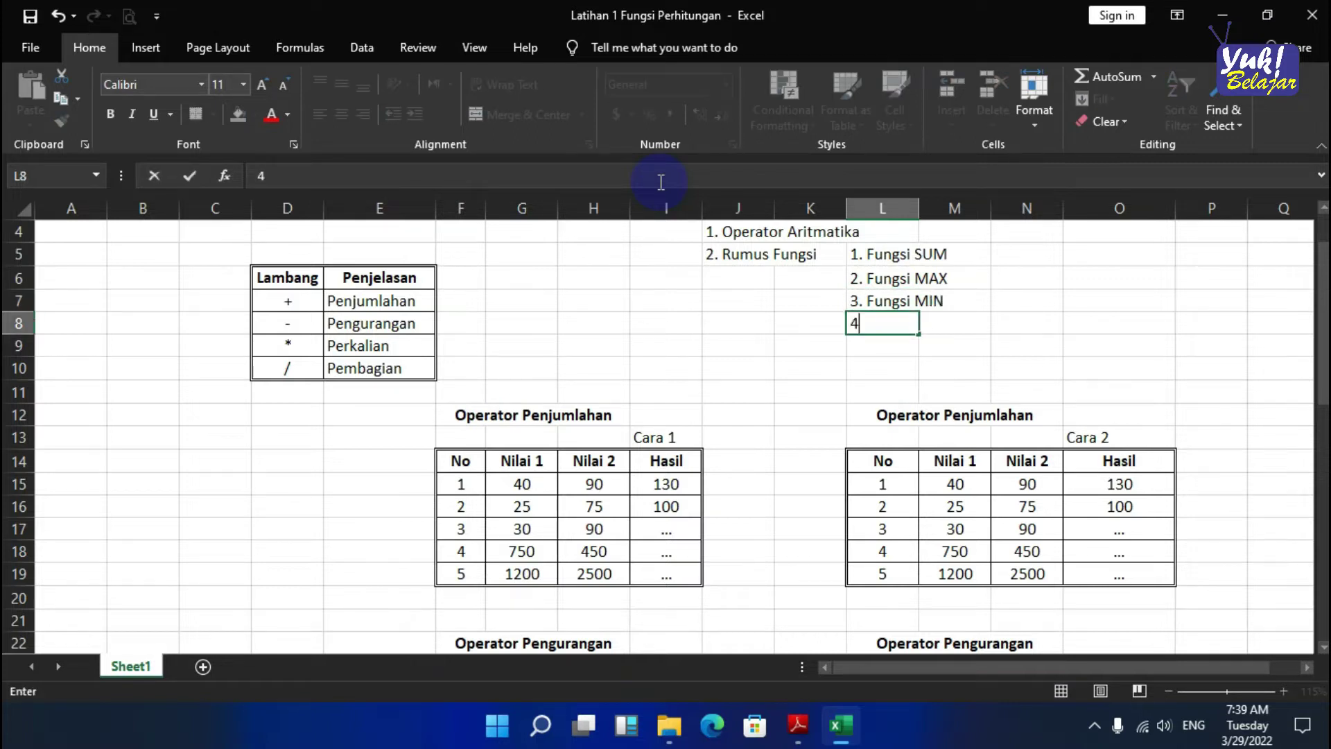
pyautogui.write('. Fungsi Average')
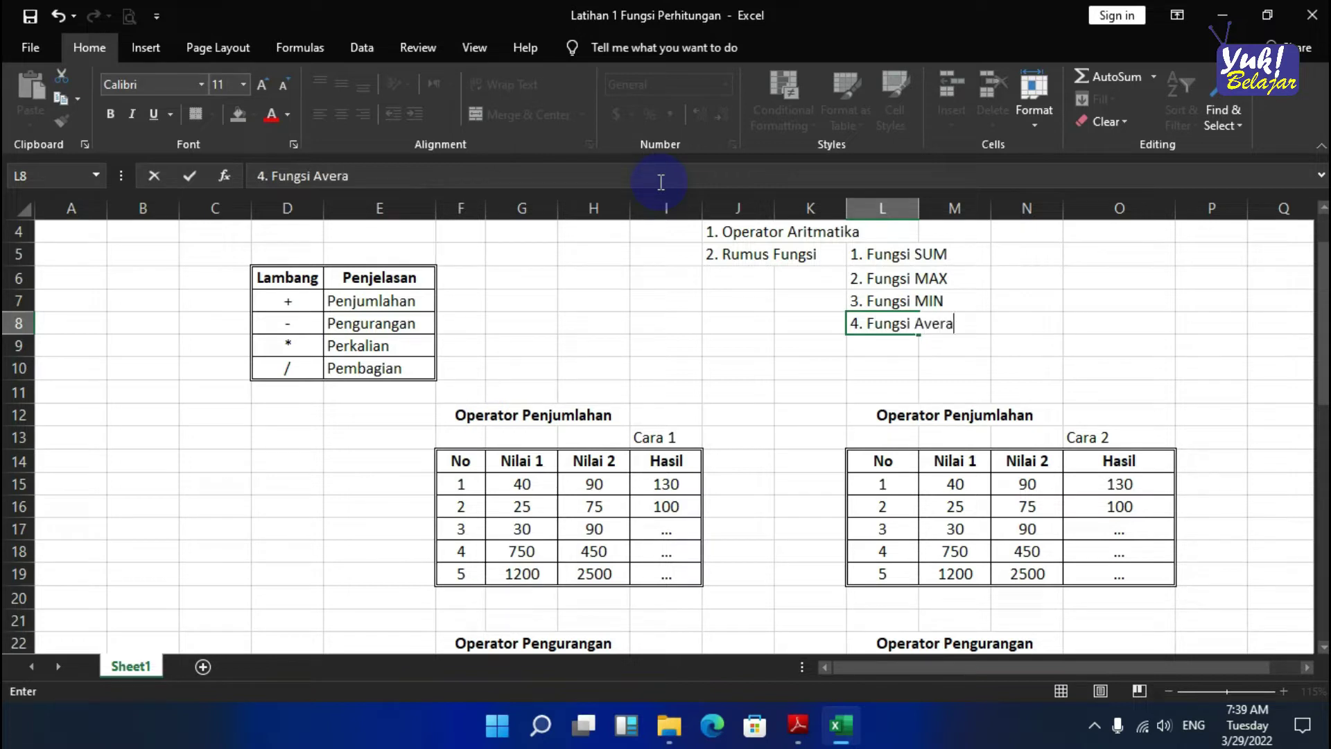
pyautogui.press('Return')
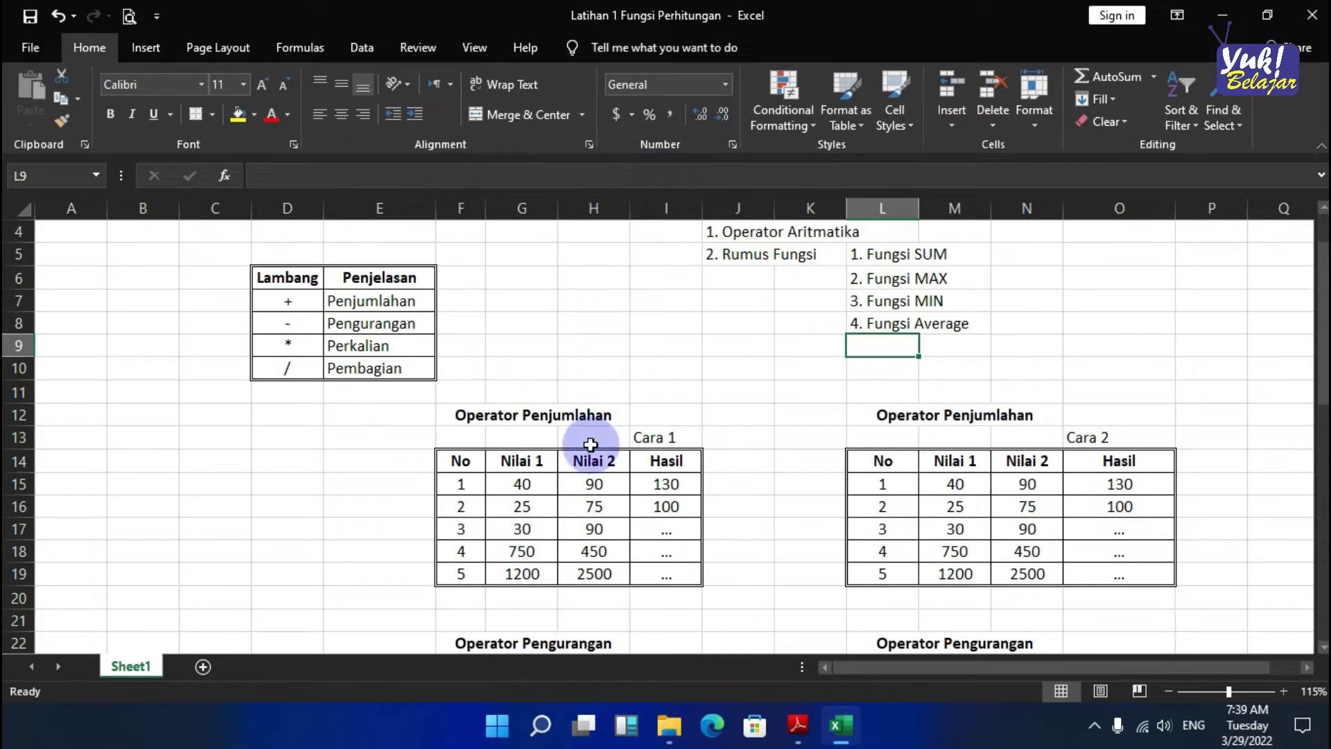
# - Freeze the panes at cell D11, keeping the operator table and topic list visible while scrolling
pyautogui.click(270, 393)
pyautogui.click(463, 49)
pyautogui.click(653, 118)
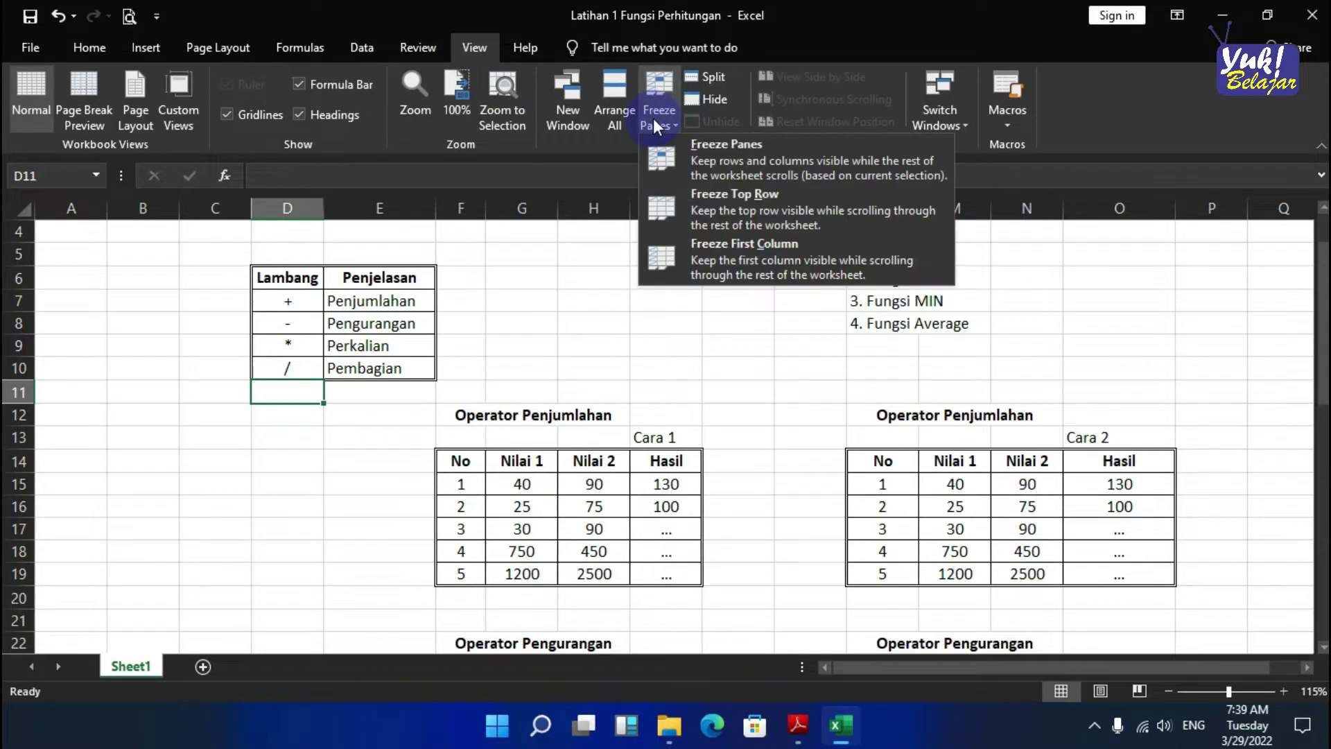
pyautogui.click(676, 158)
# - Enter "1. Fungsi SUM (berfungsi untuk melakukan penjumlahan sekumpulan data pada suatu range)" in cell E51, below the arithmetic exercises
pyautogui.scroll(-13, 725, 349)
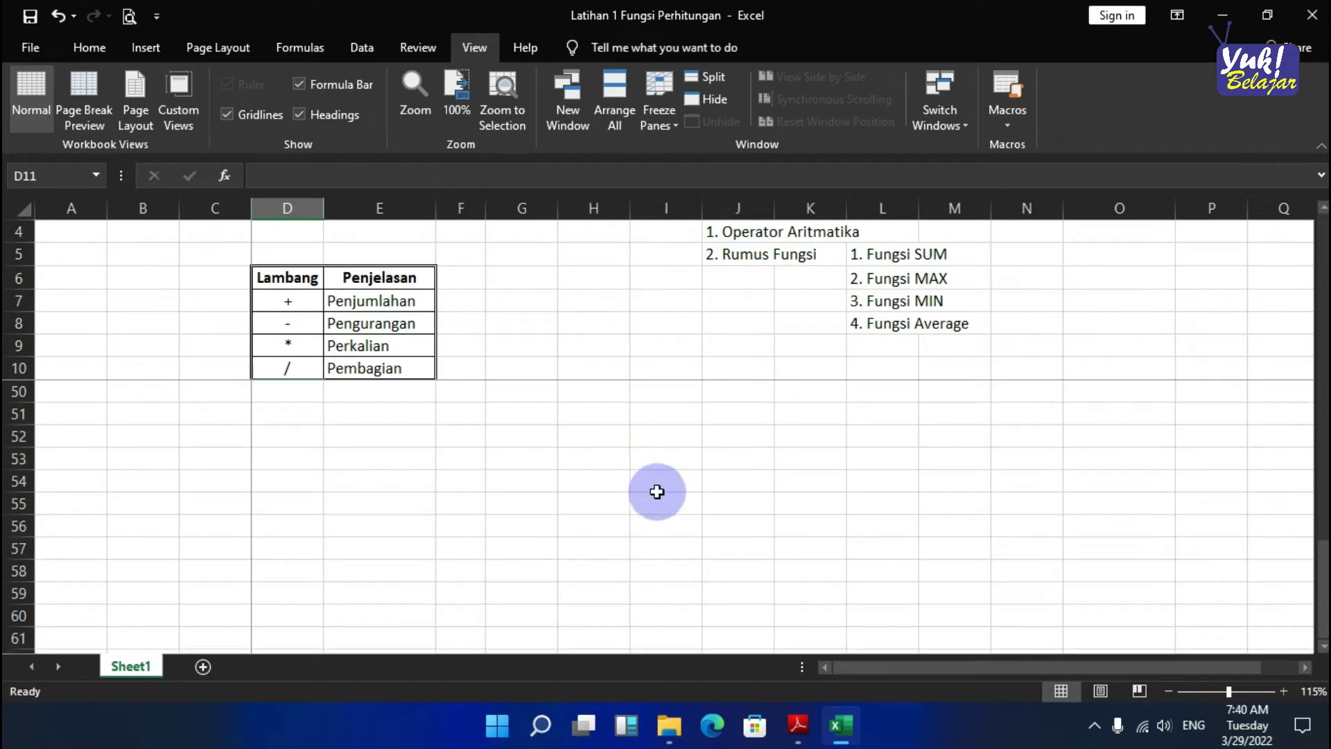
pyautogui.click(515, 440)
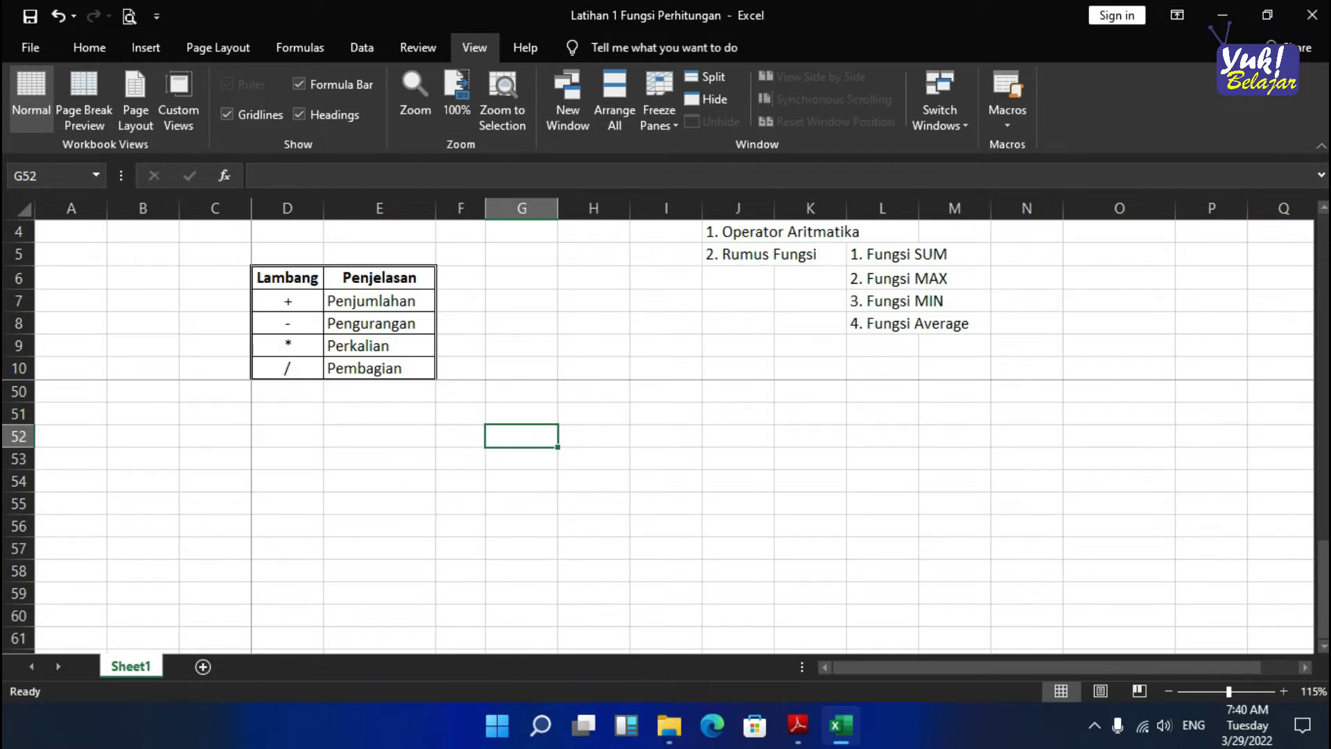
pyautogui.click(332, 413)
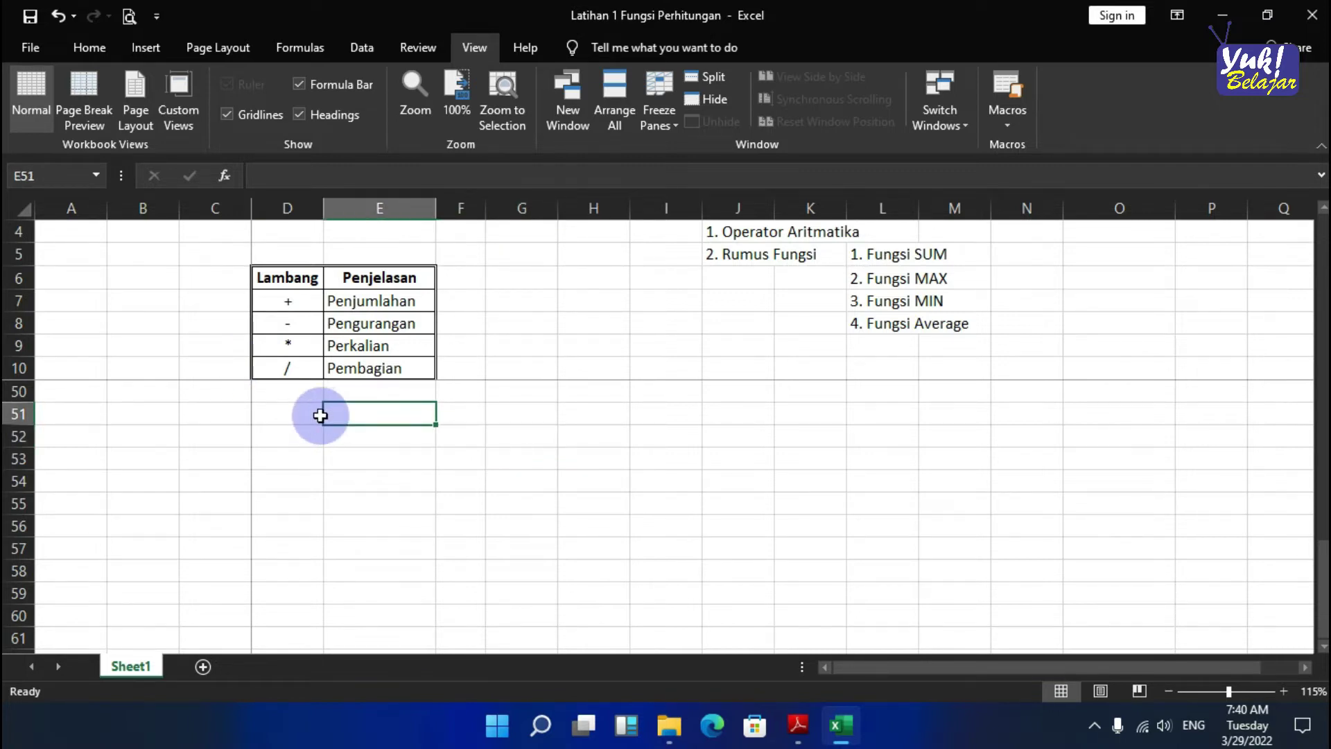
pyautogui.write('1.')
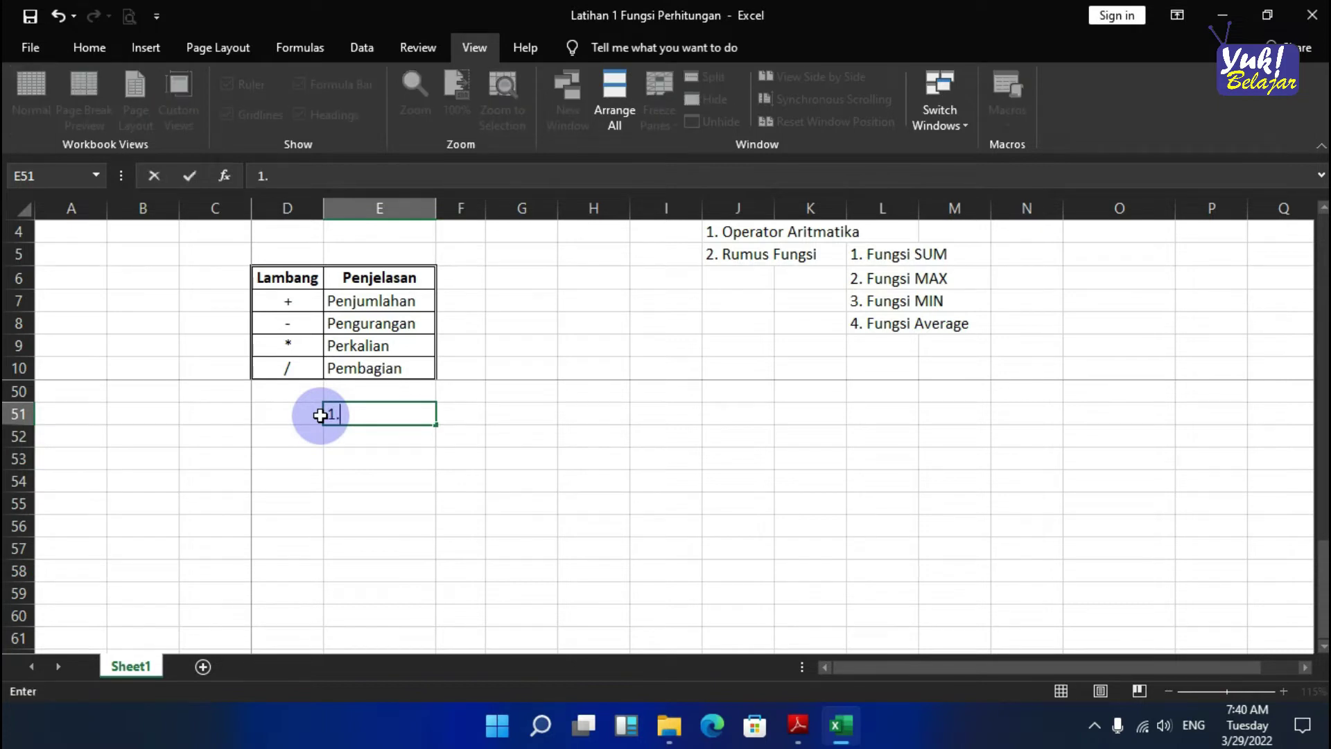
pyautogui.write(' Fungsi')
pyautogui.write('um')
pyautogui.press('BackSpace')
pyautogui.press('BackSpace')
pyautogui.write('UM (')
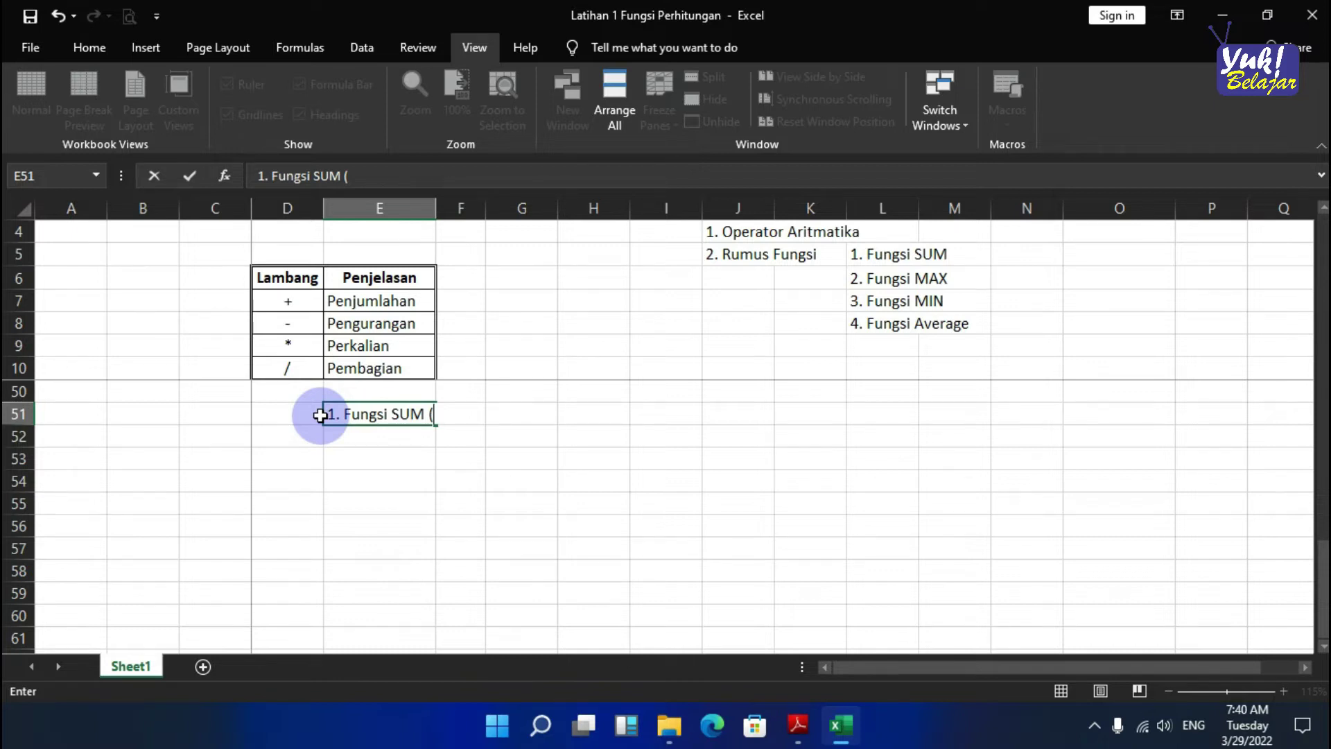
pyautogui.write('berfungsi untuk melakukan penjumlahan')
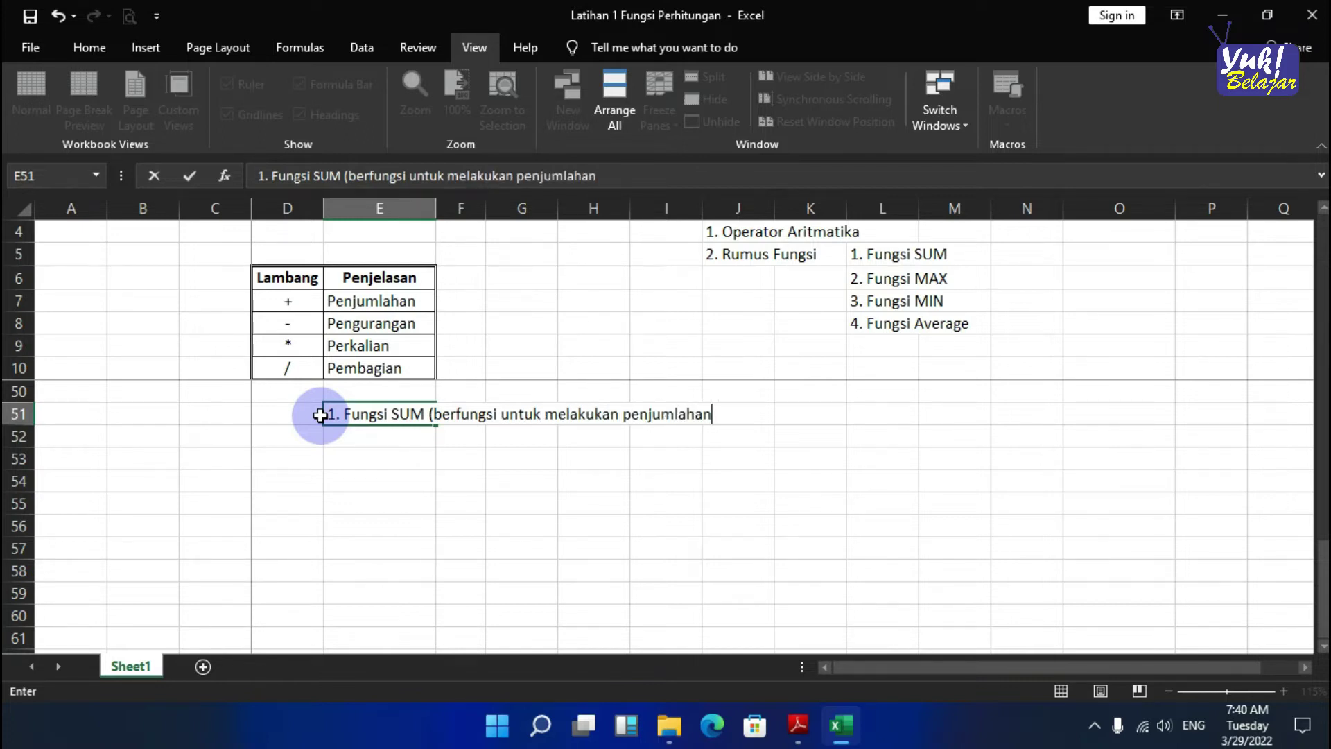
pyautogui.write(' d')
pyautogui.press('BackSpace')
pyautogui.press('BackSpace')
pyautogui.write('sekumpu')
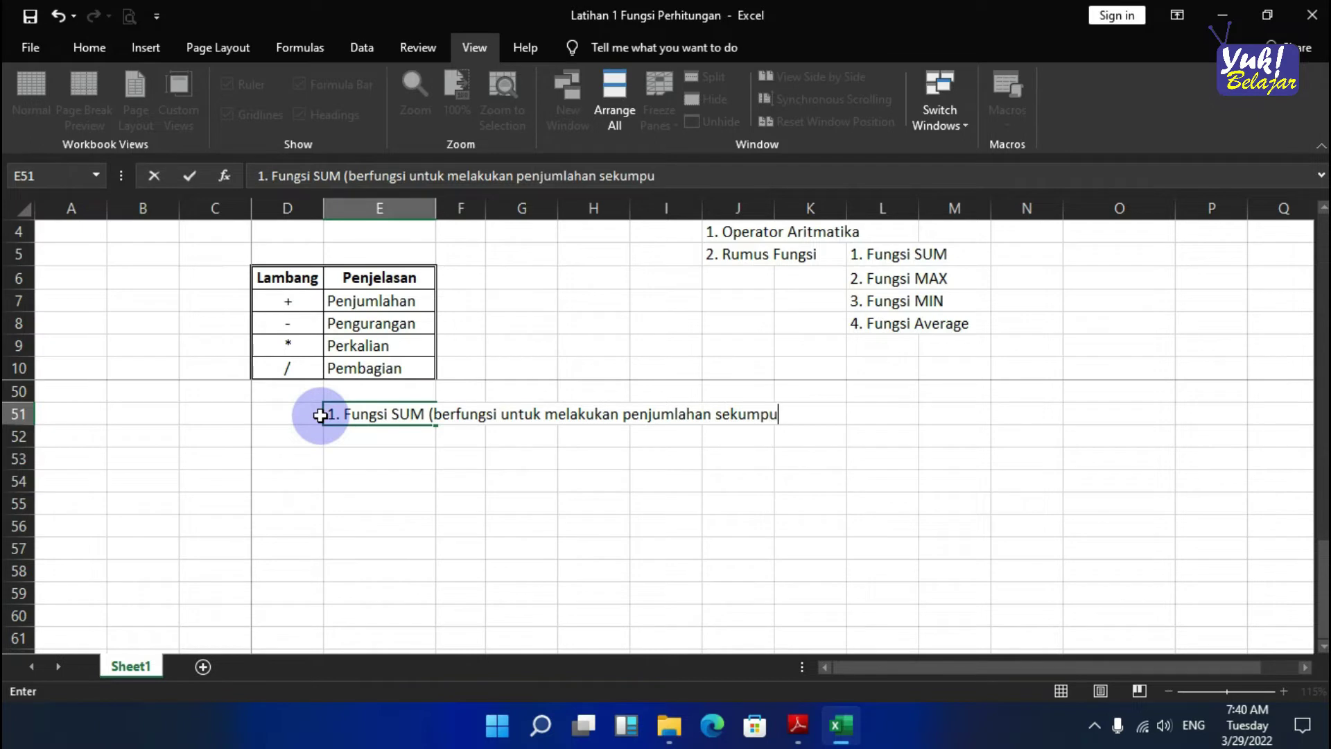
pyautogui.write('lan data pada')
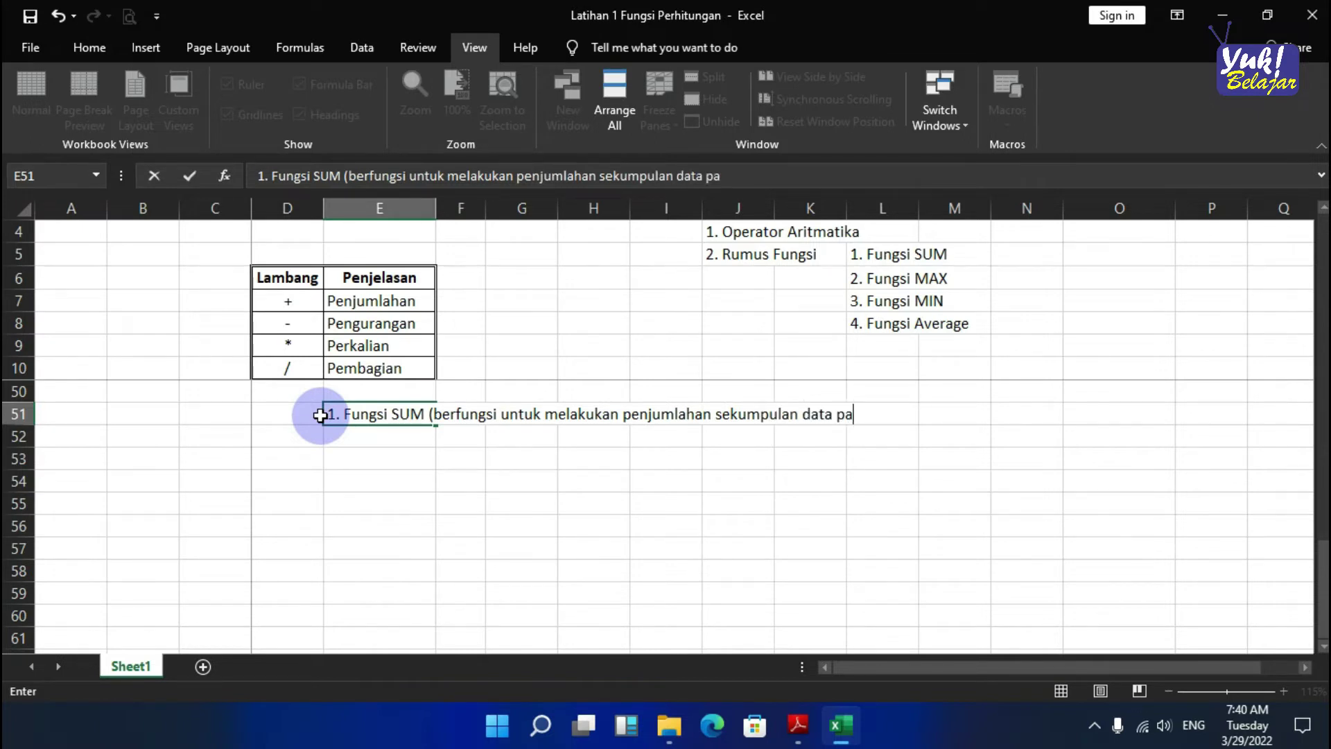
pyautogui.press('BackSpace')
pyautogui.press('BackSpace')
pyautogui.write('da suatu range')
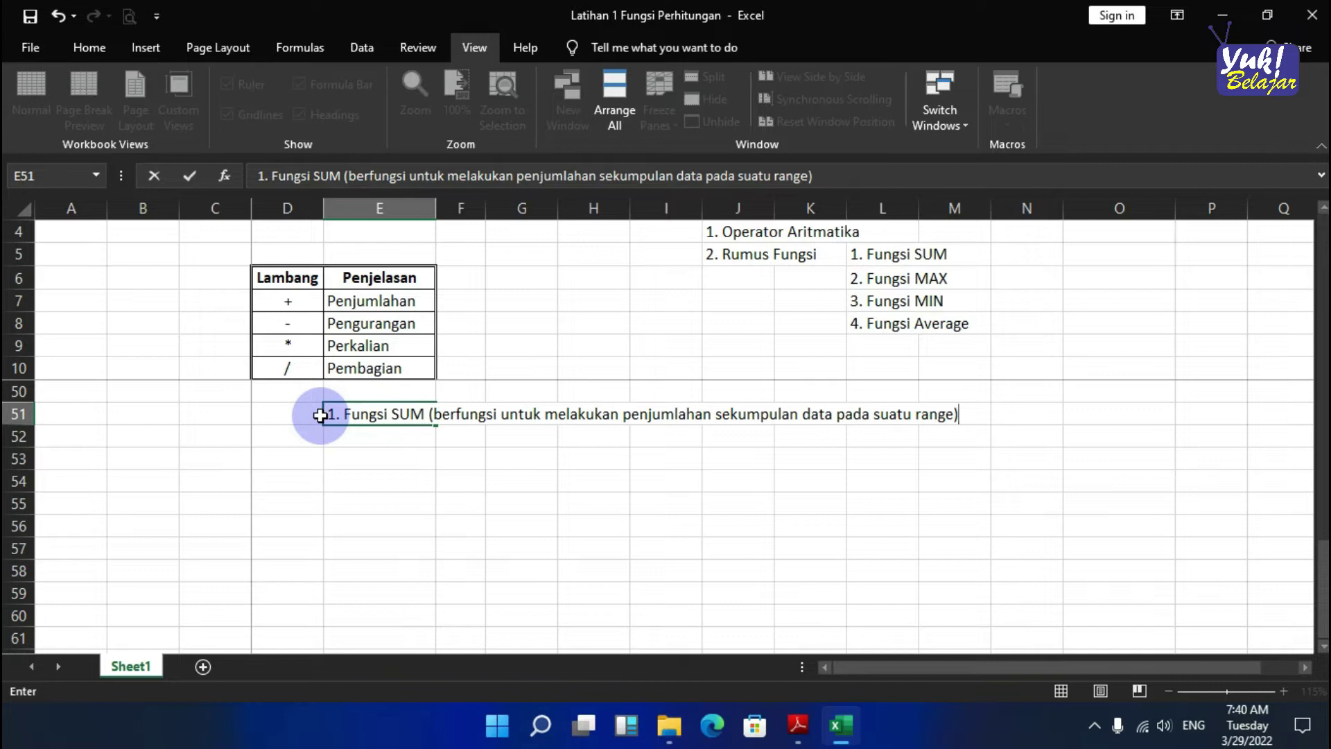
pyautogui.write(')')
pyautogui.press('Return')
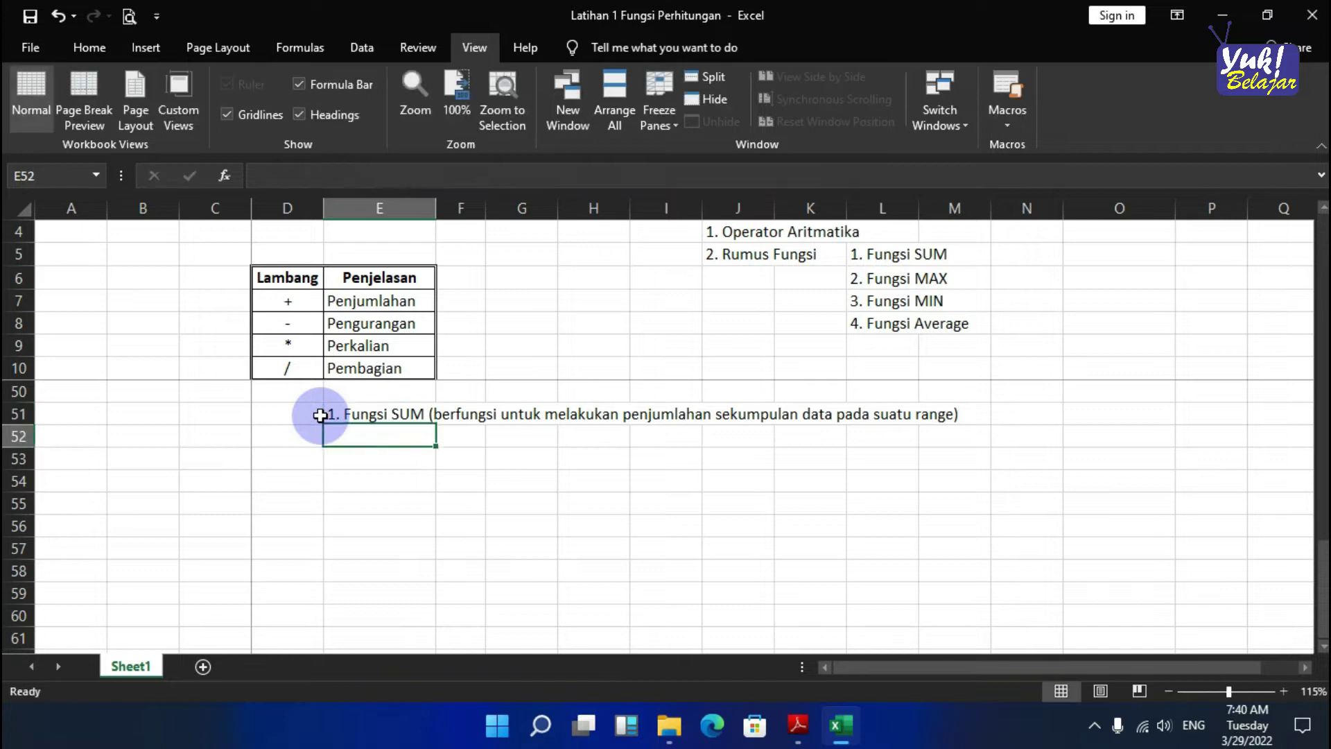
pyautogui.click(678, 416)
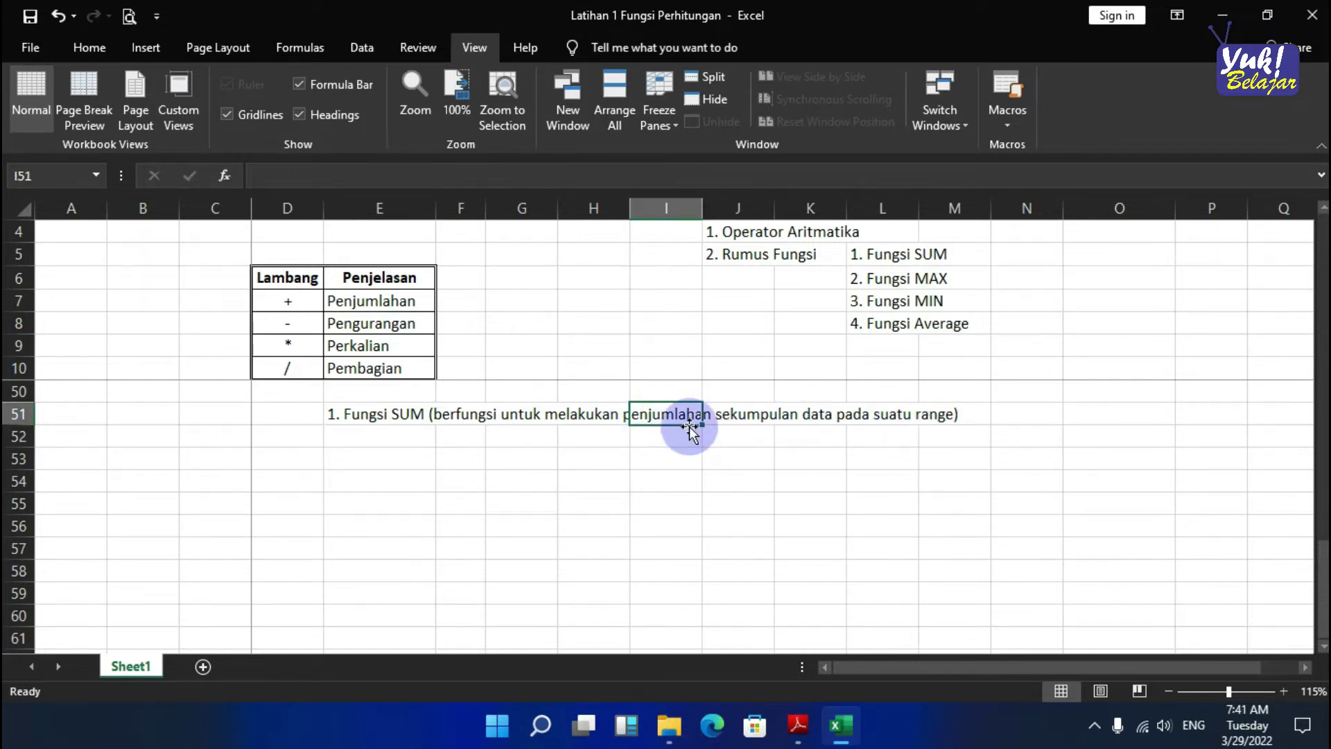
pyautogui.click(670, 477)
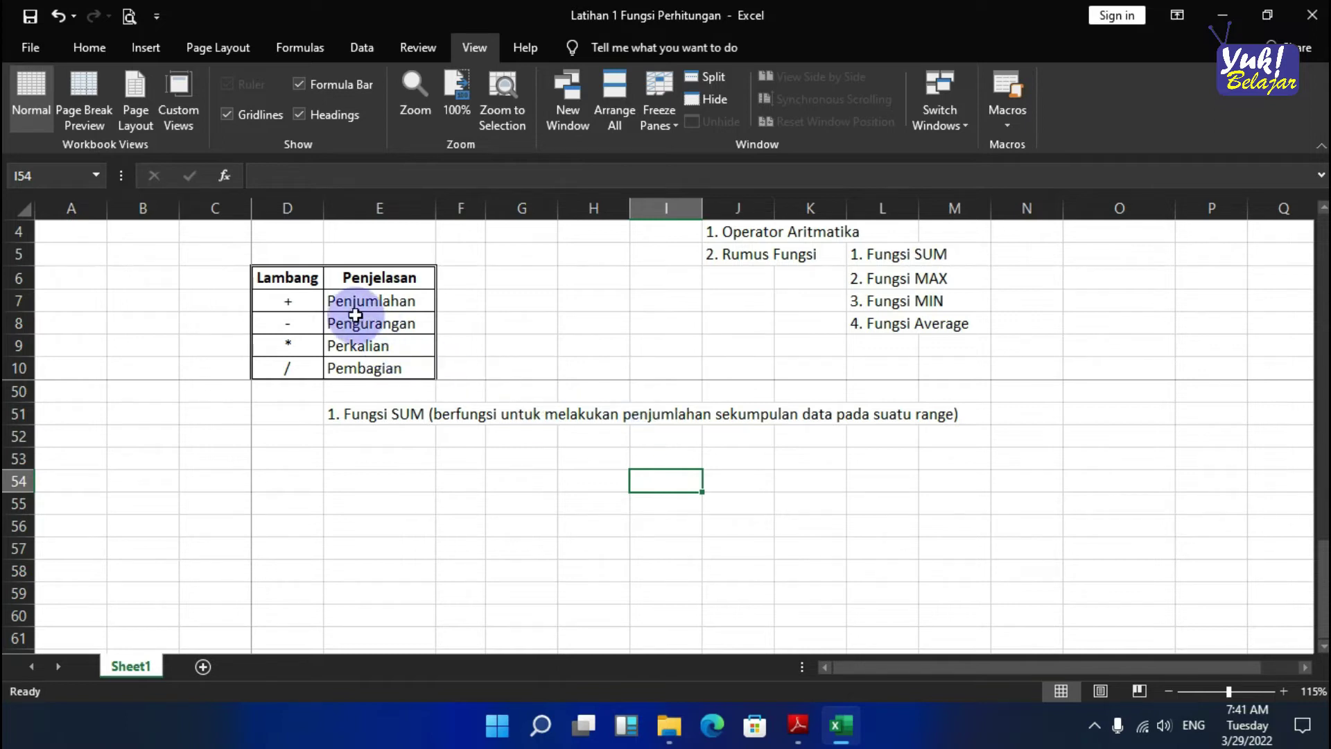
pyautogui.click(287, 303)
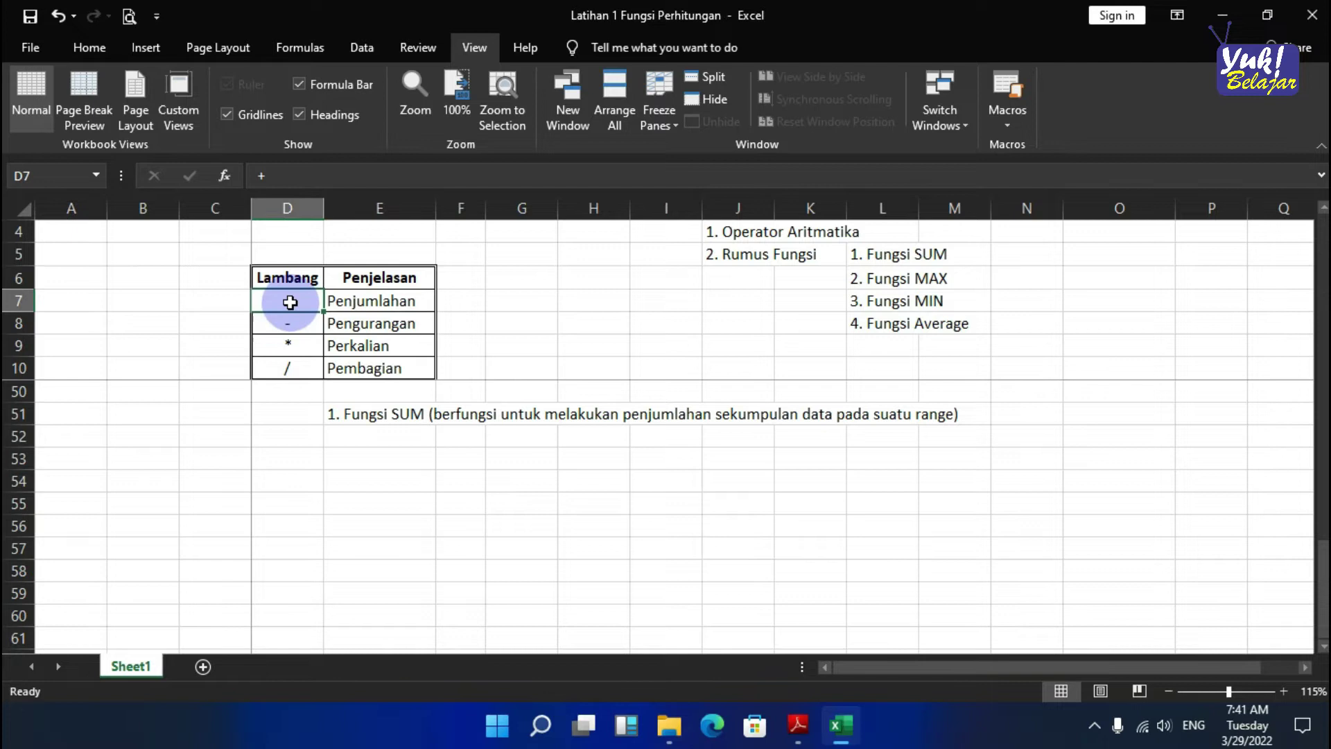
pyautogui.click(365, 301)
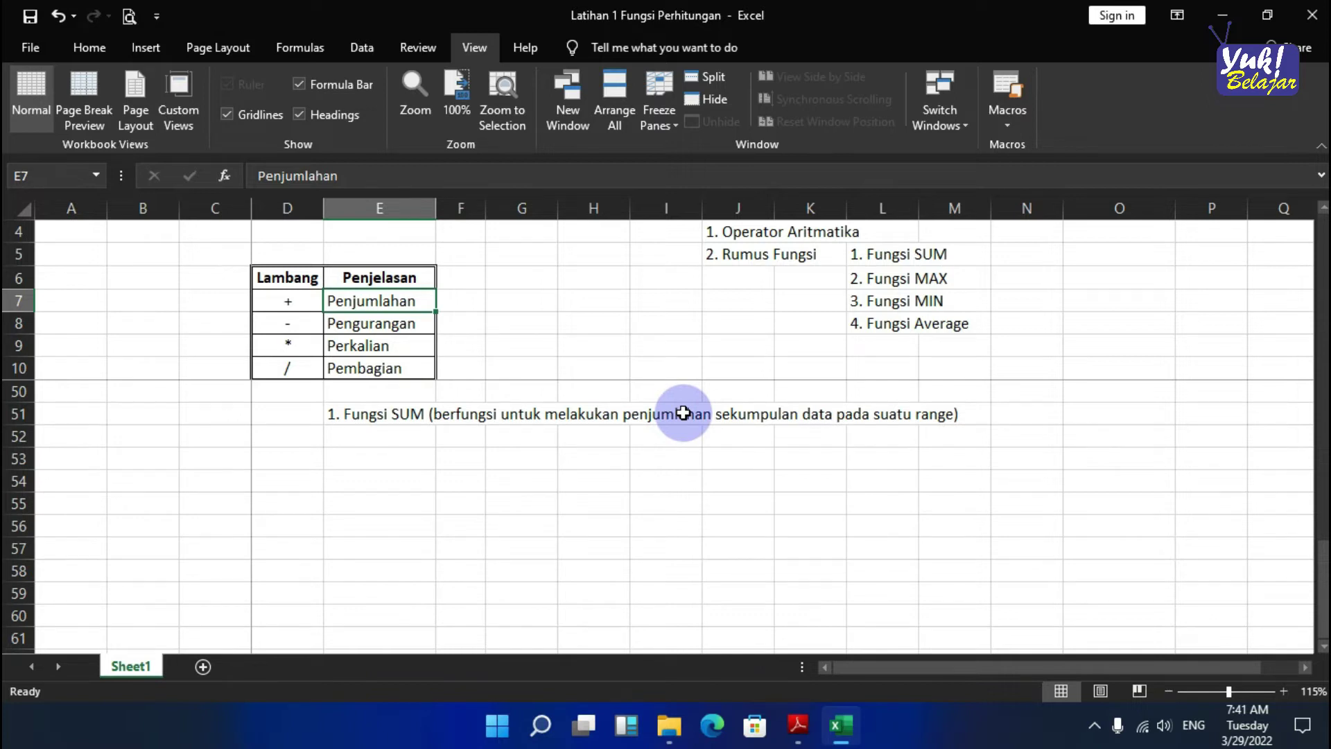
# - Enter the syntax note "Bentuk penulisannya =SUM(Number1,Number2,...)" in cell F52, below the SUM explanation
pyautogui.click(451, 440)
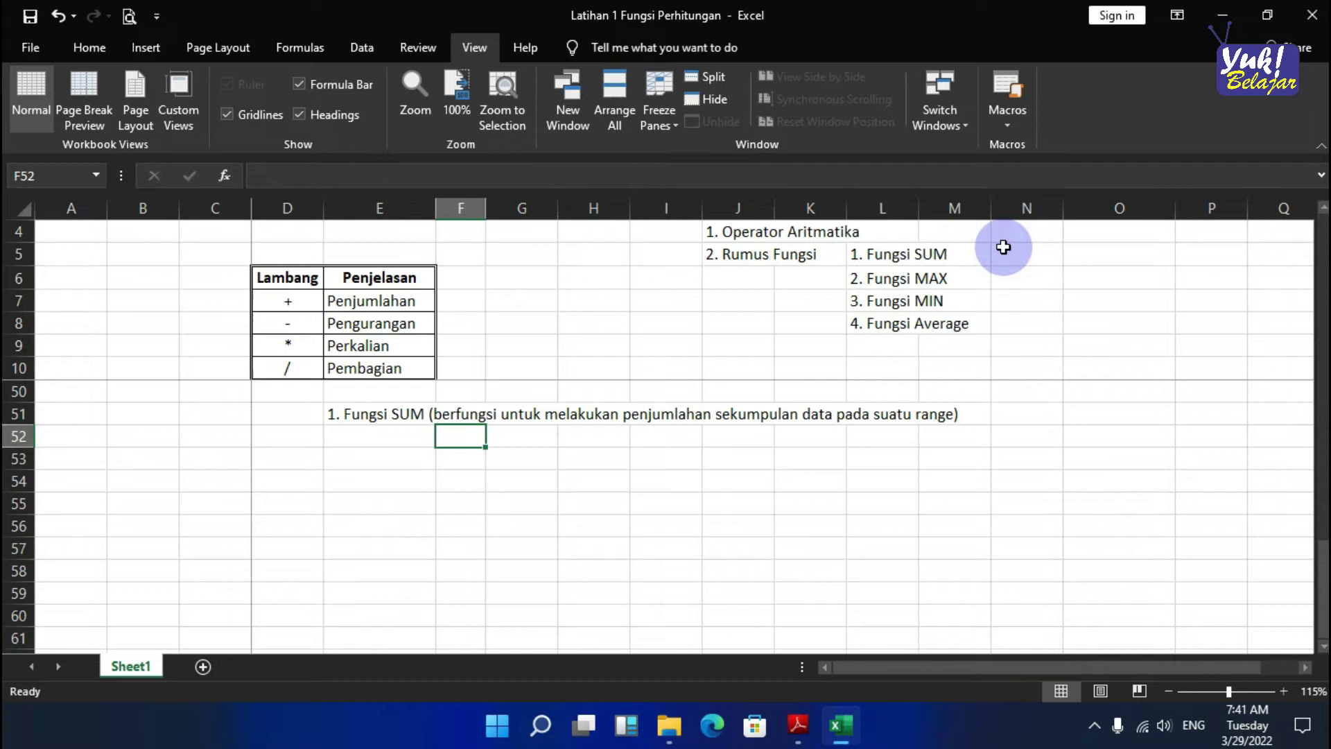
pyautogui.write('Bentuk pen')
pyautogui.press('BackSpace')
pyautogui.press('BackSpace')
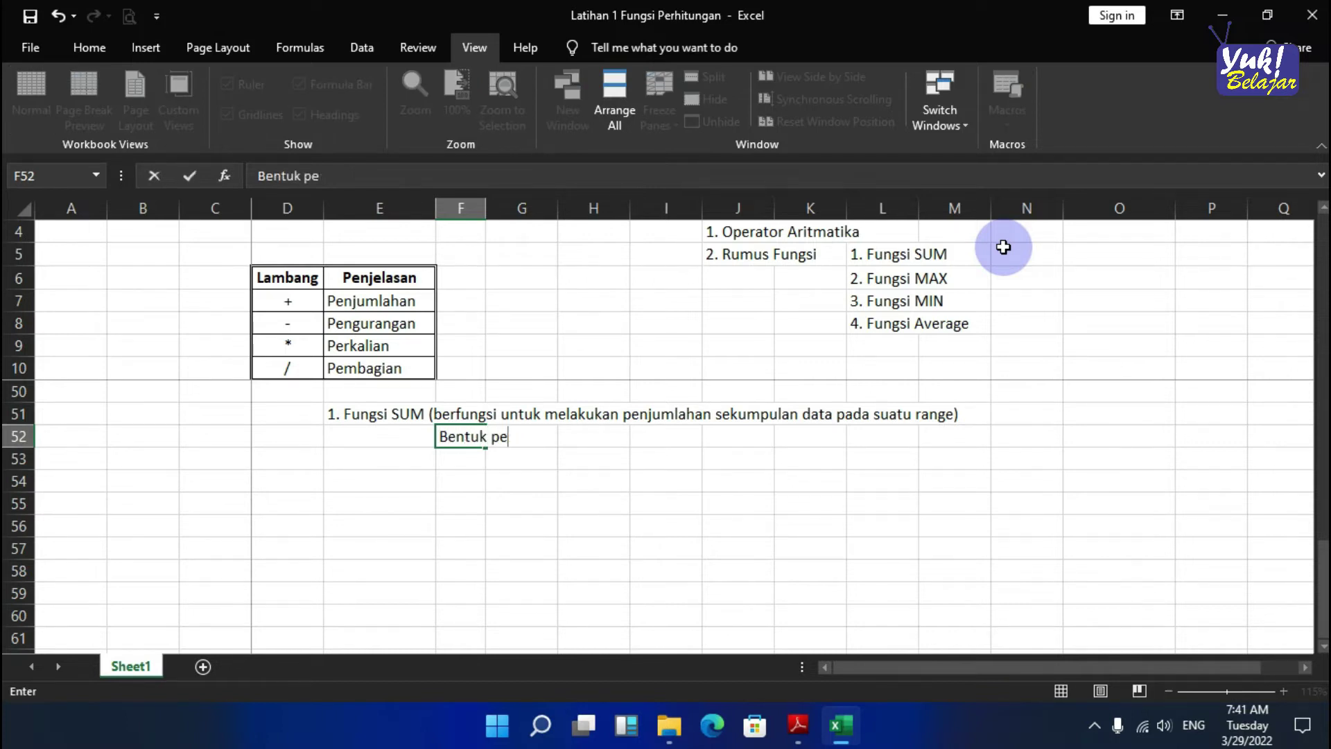
pyautogui.write('nulisan ')
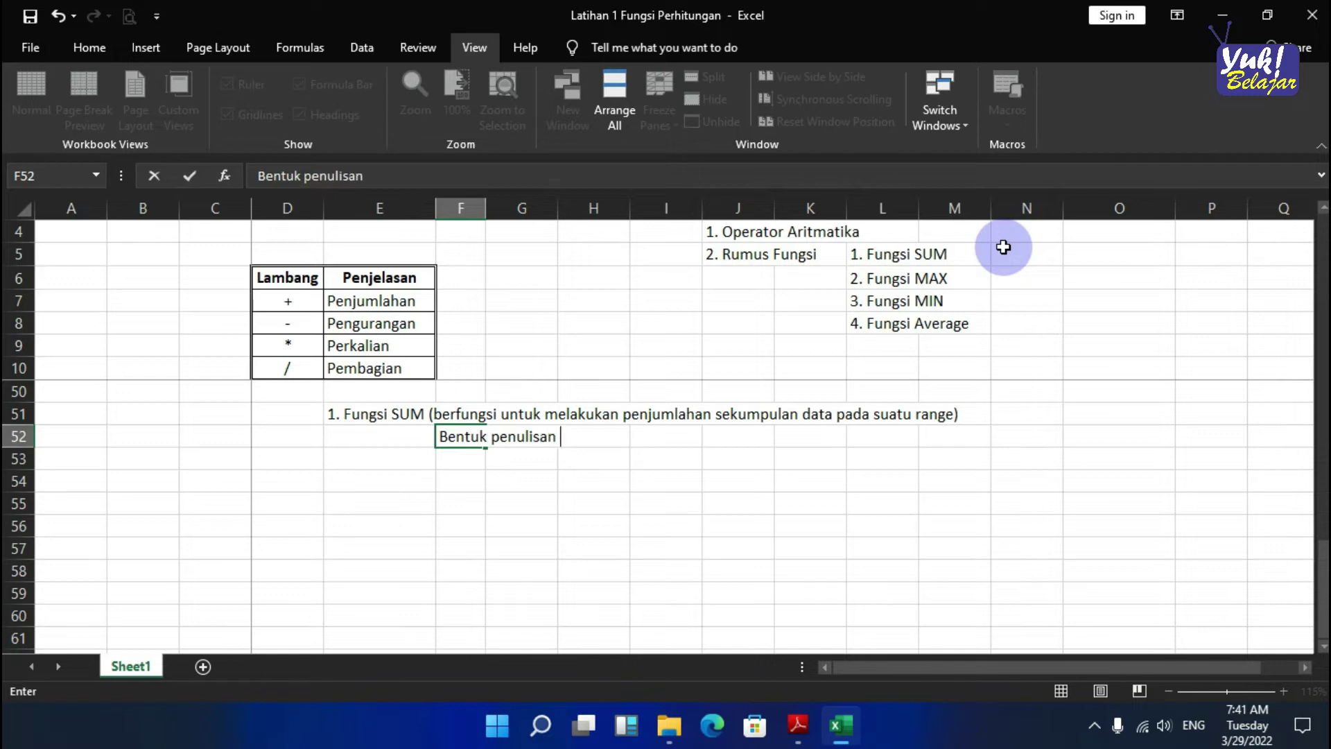
pyautogui.write('n')
pyautogui.press('BackSpace')
pyautogui.press('BackSpace')
pyautogui.write('nya =Sum')
pyautogui.press('BackSpace')
pyautogui.press('BackSpace')
pyautogui.write('UM')
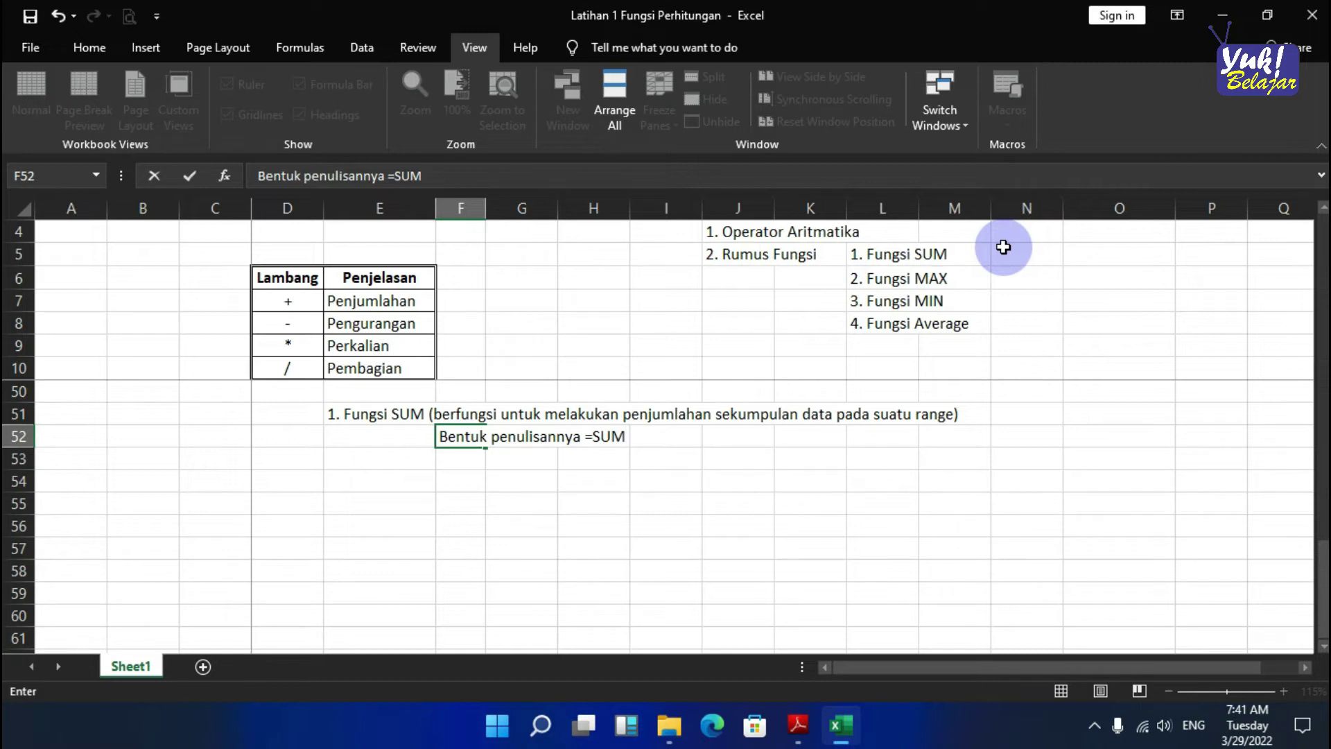
pyautogui.write('(Number1,Number')
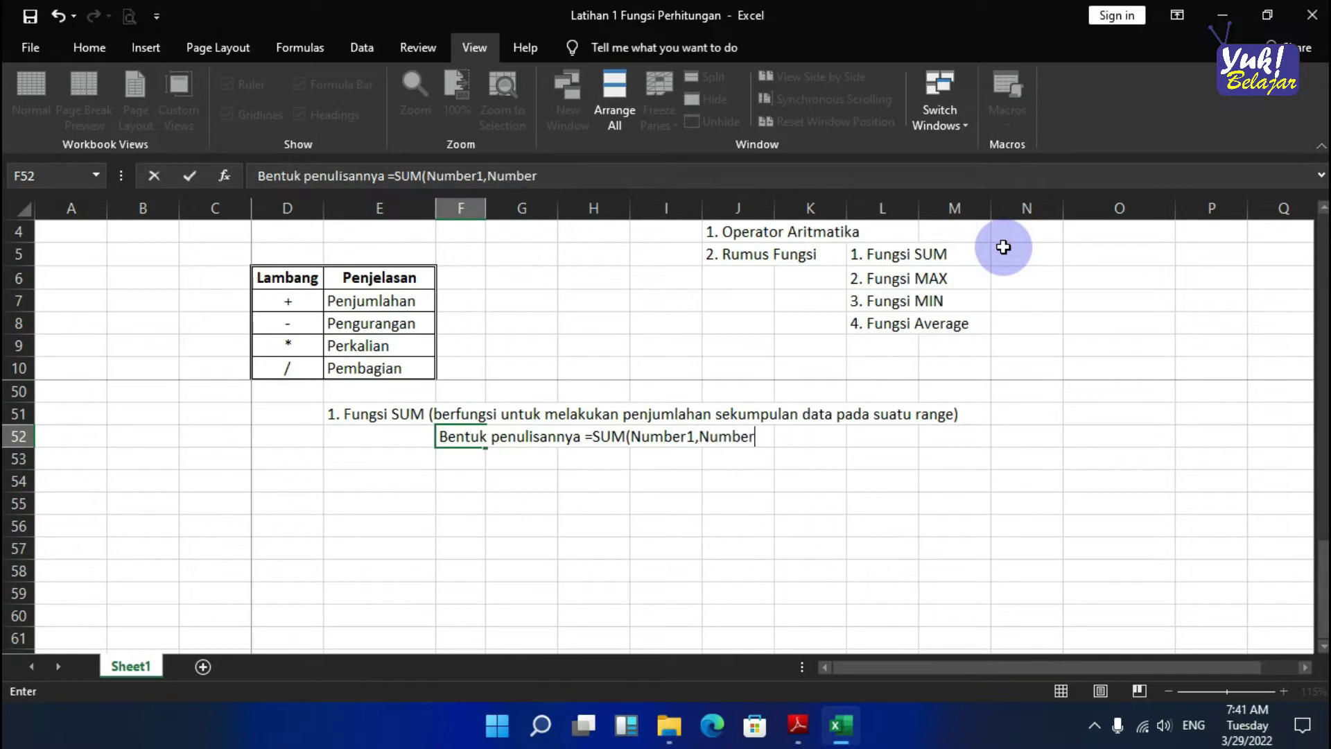
pyautogui.write('2,')
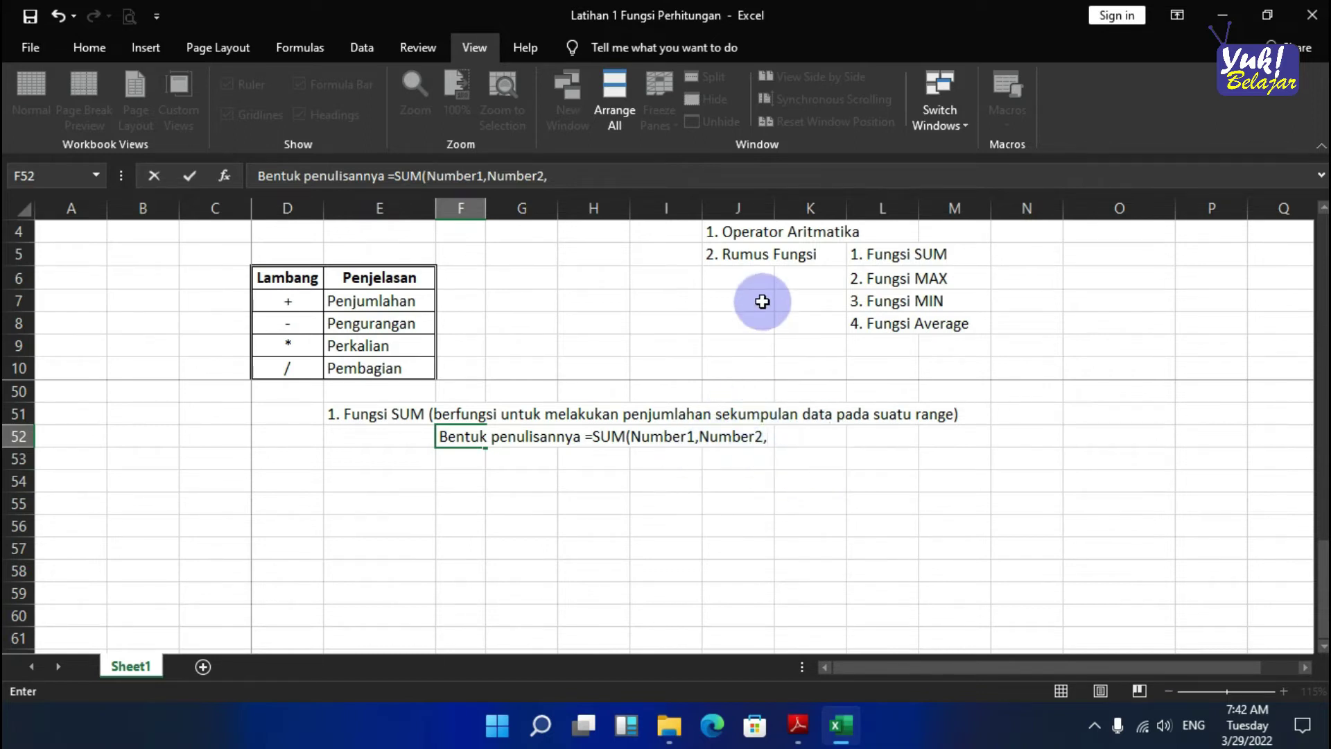
pyautogui.write('...)')
pyautogui.press('Return')
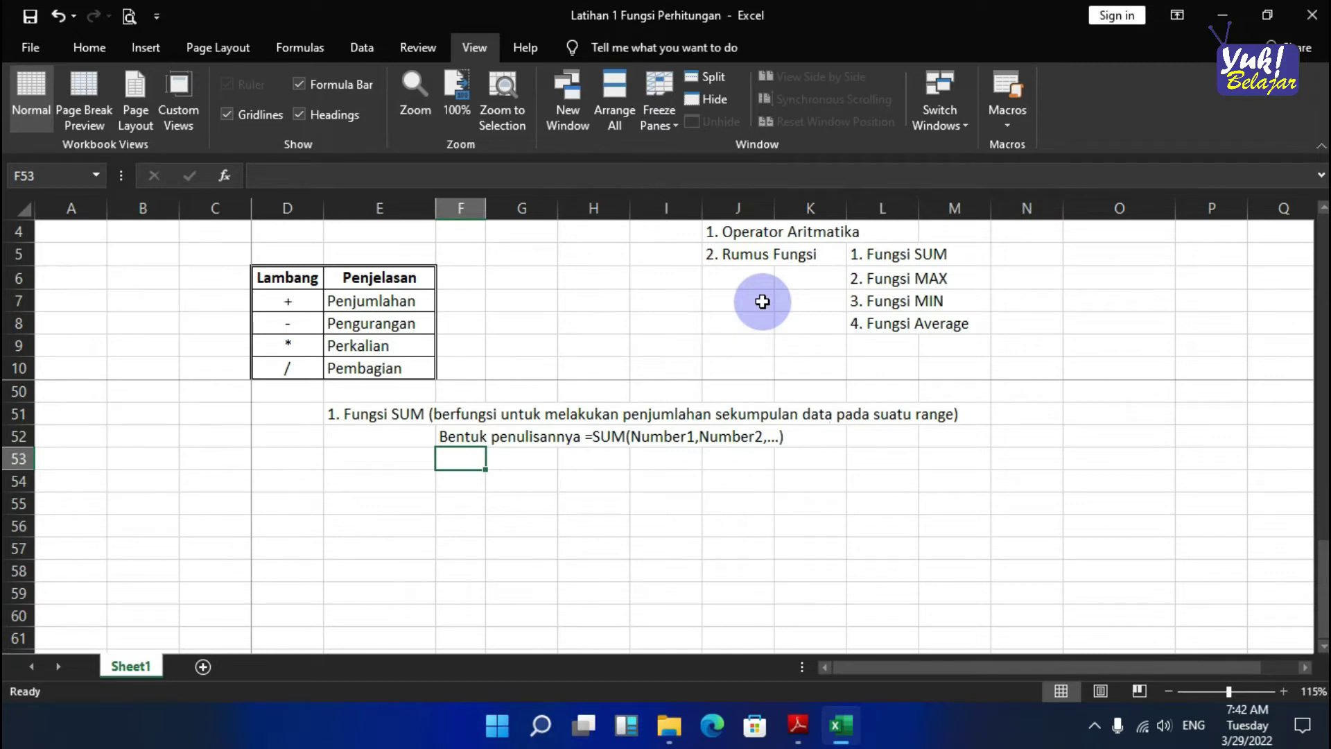
# - Enter the label "Contoh" in cell F55 to head the SUM example
pyautogui.click(457, 509)
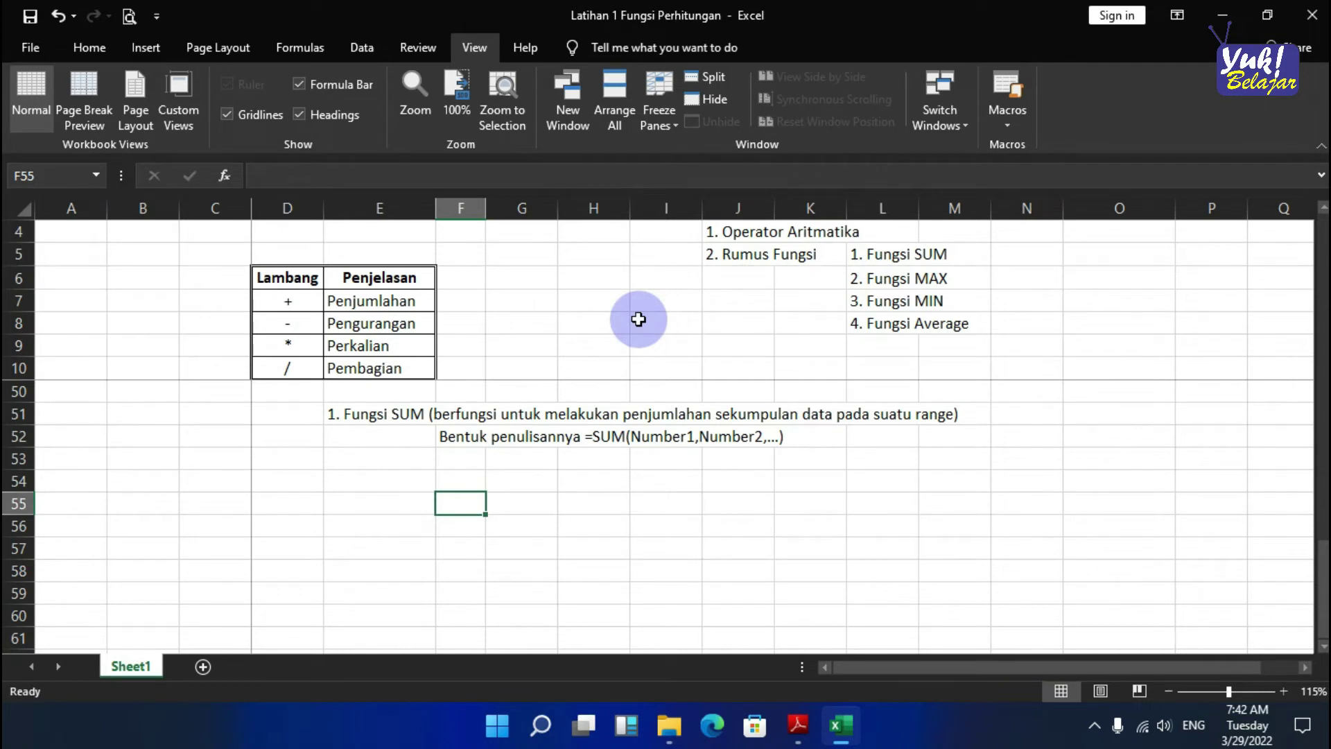
pyautogui.write('Contoh')
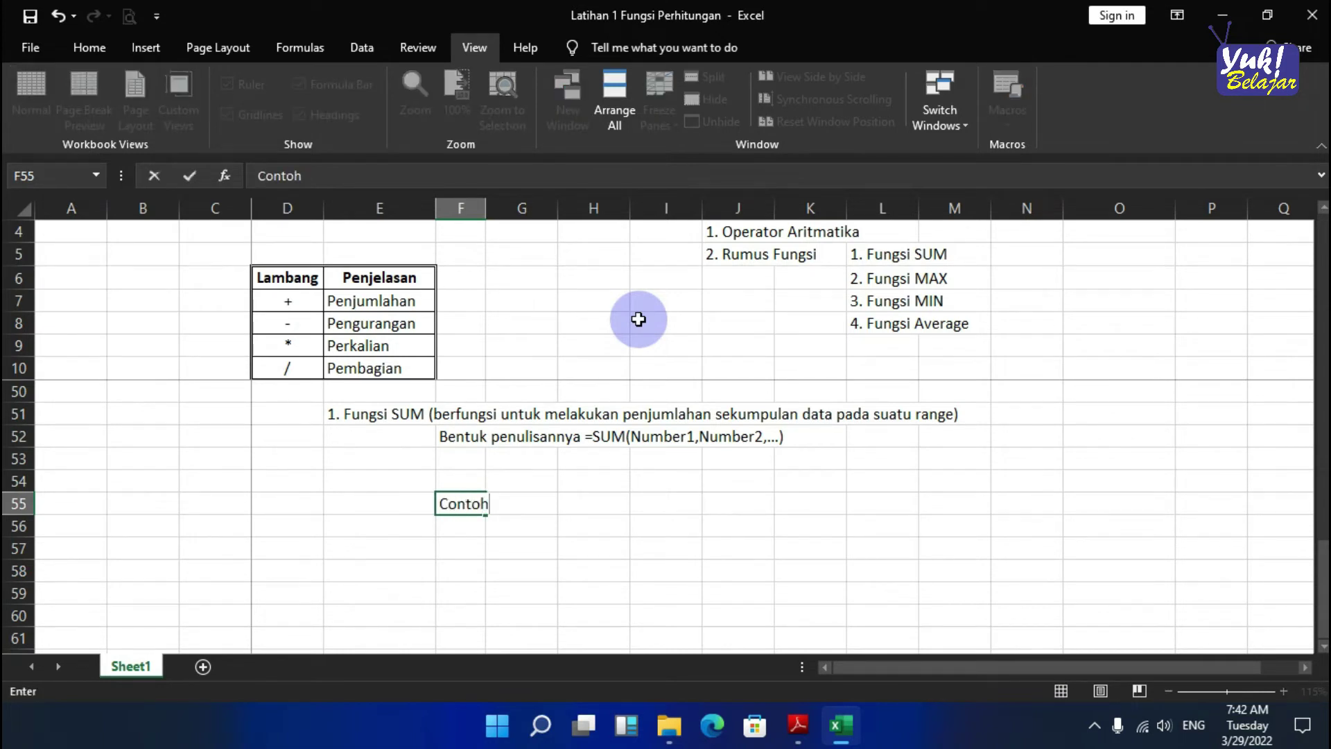
pyautogui.press('Return')
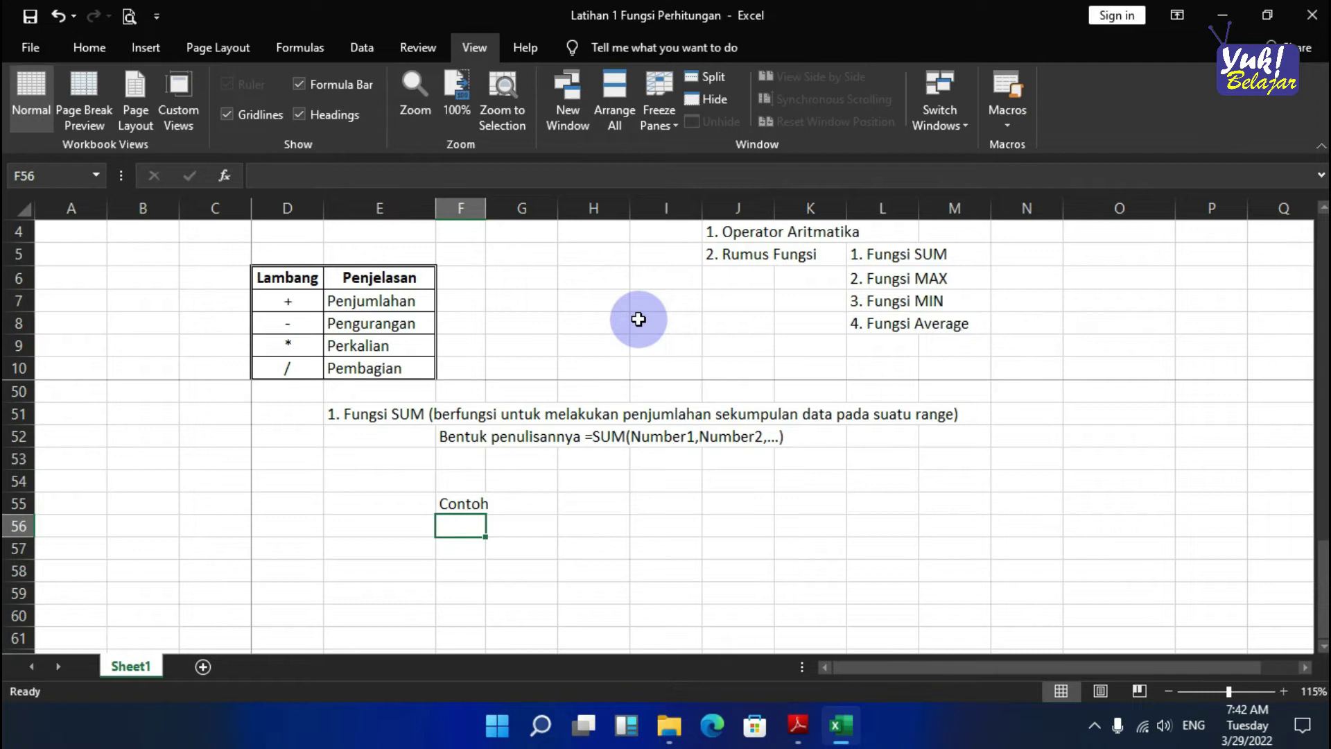
# - Fill cells F56 to F60 under the Contoh label with the sample values 15, 25, 36, 50 and 75
pyautogui.write('15')
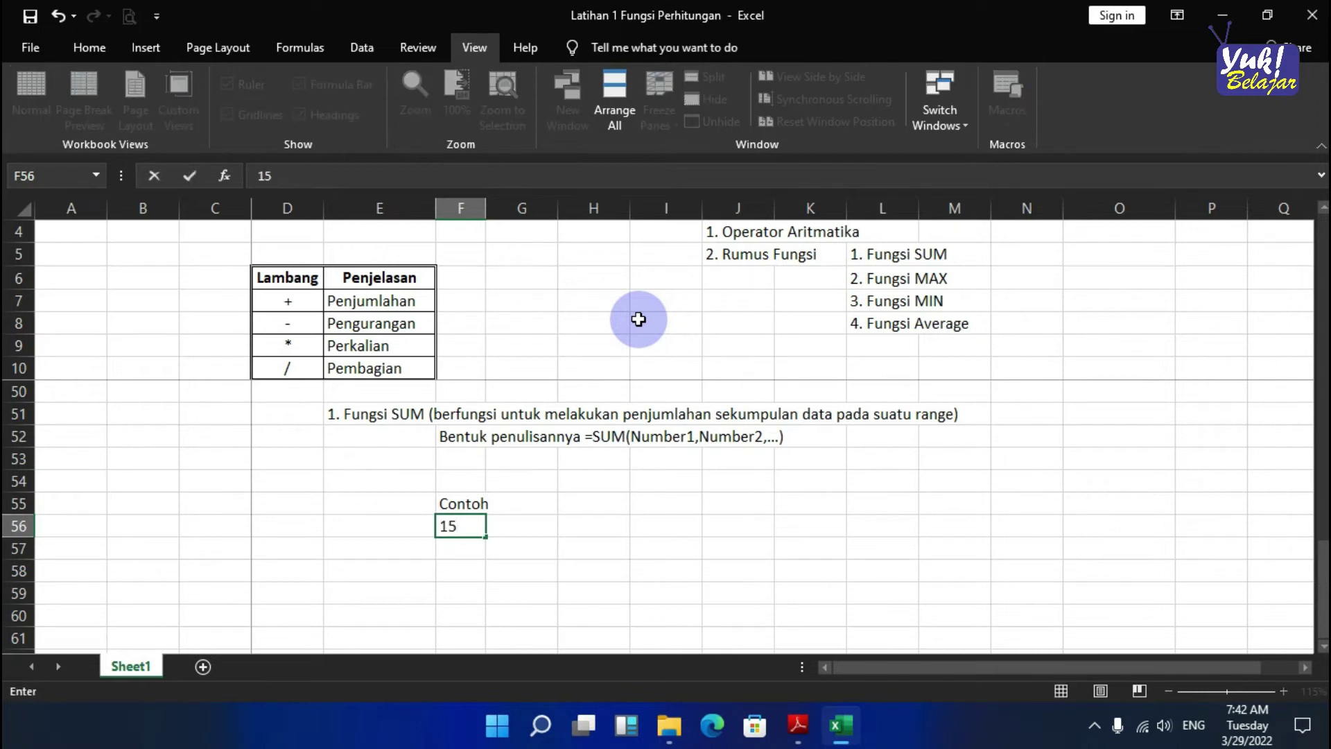
pyautogui.press('Return')
pyautogui.write('25')
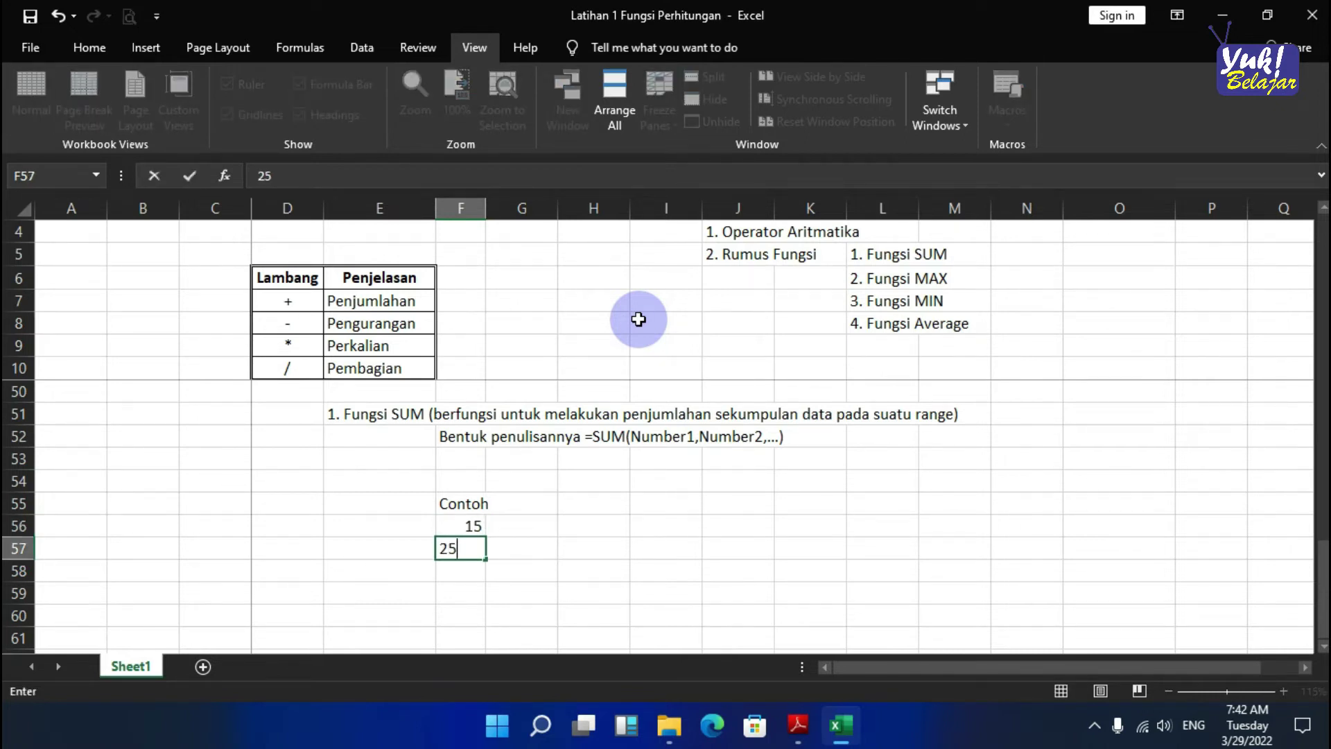
pyautogui.press('Return')
pyautogui.write('36')
pyautogui.press('Return')
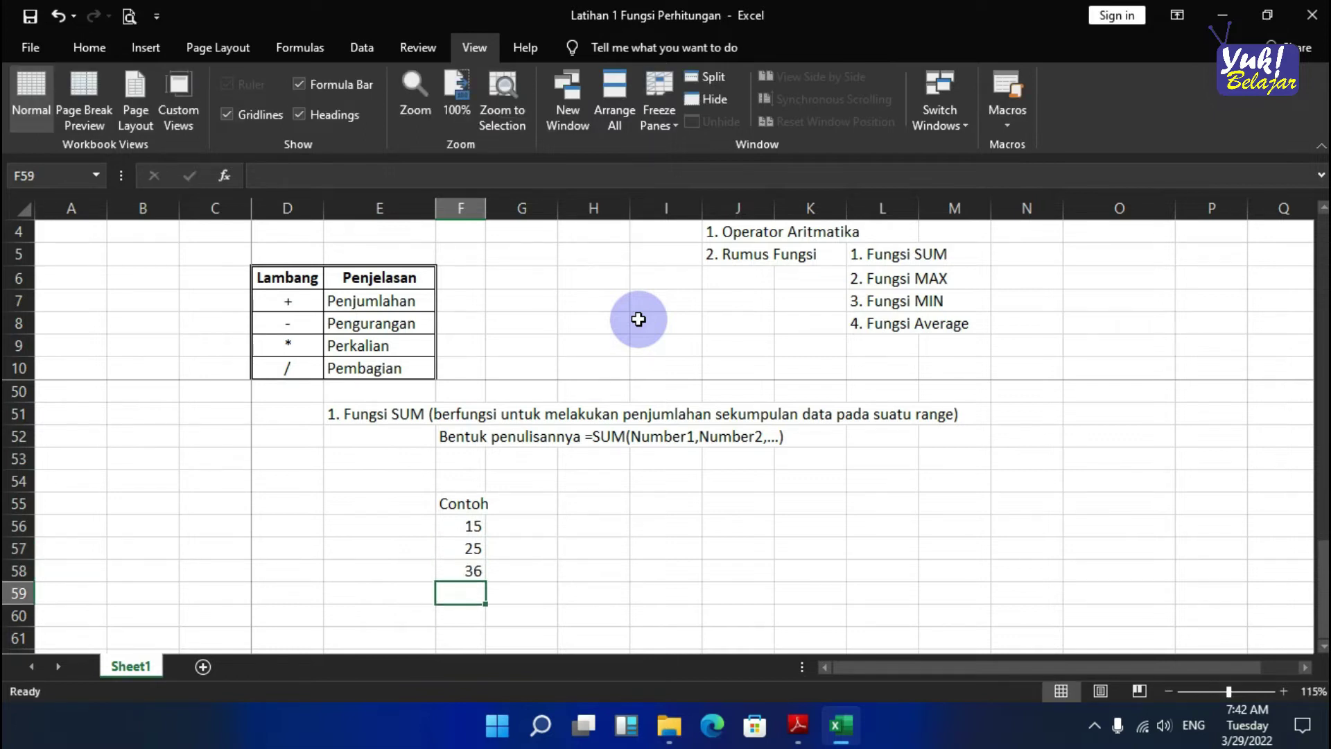
pyautogui.write('50')
pyautogui.press('Return')
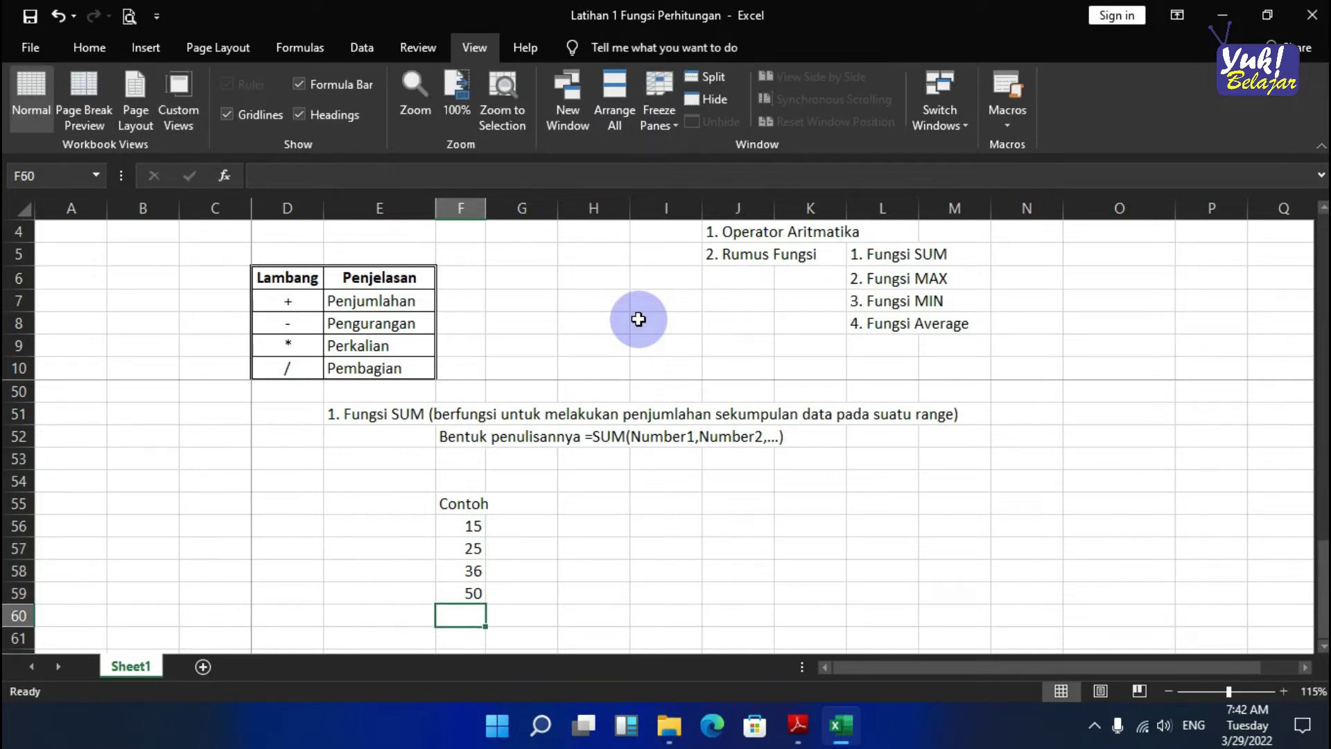
pyautogui.write('75')
pyautogui.press('Return')
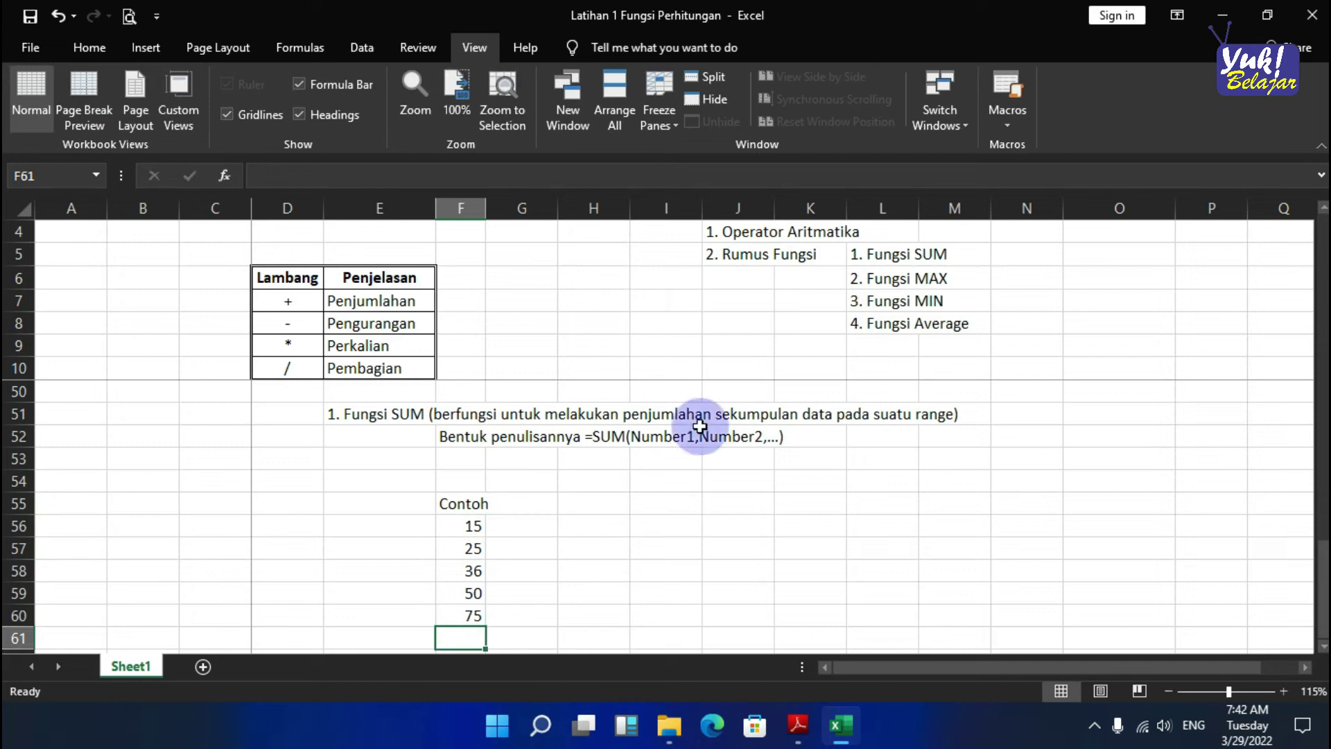
# - Enter the method headings "CARA 1" in cell I54 and "CARA2" in cell J54, beside the SUM example
pyautogui.click(653, 480)
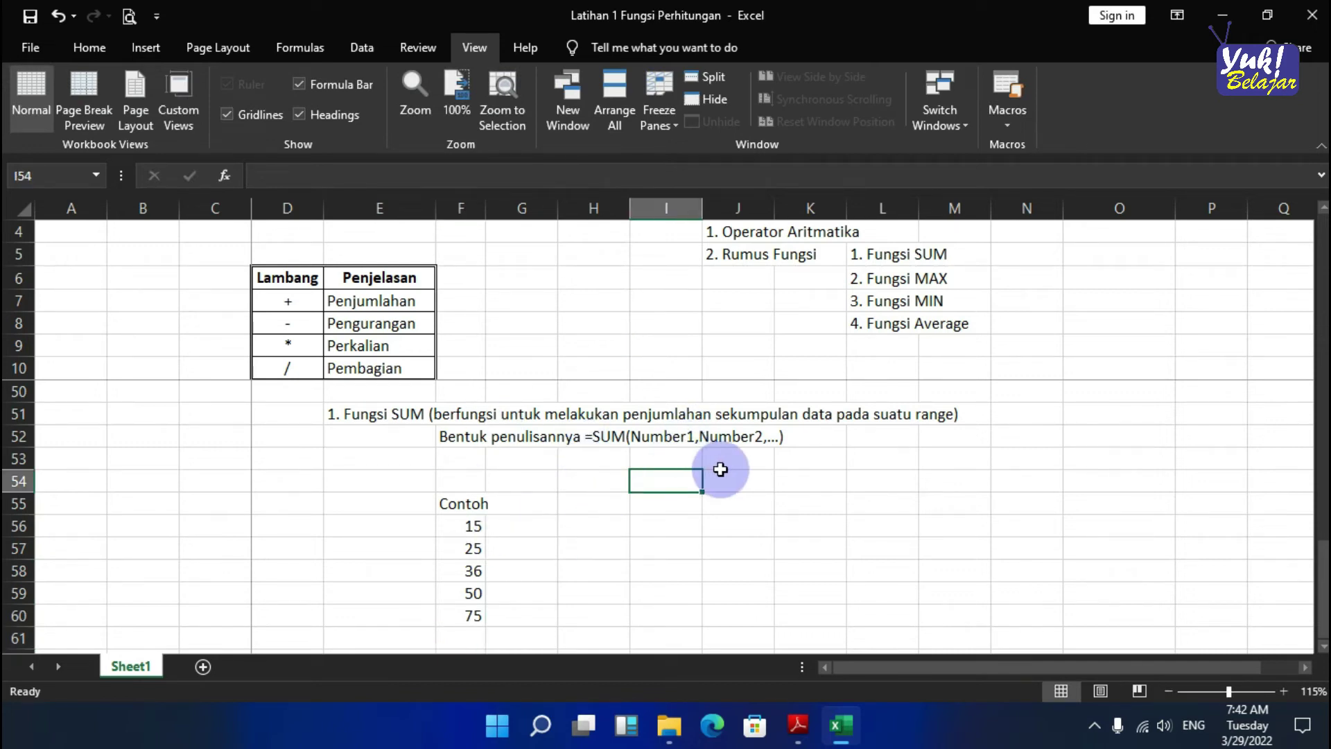
pyautogui.scroll(10, 725, 483)
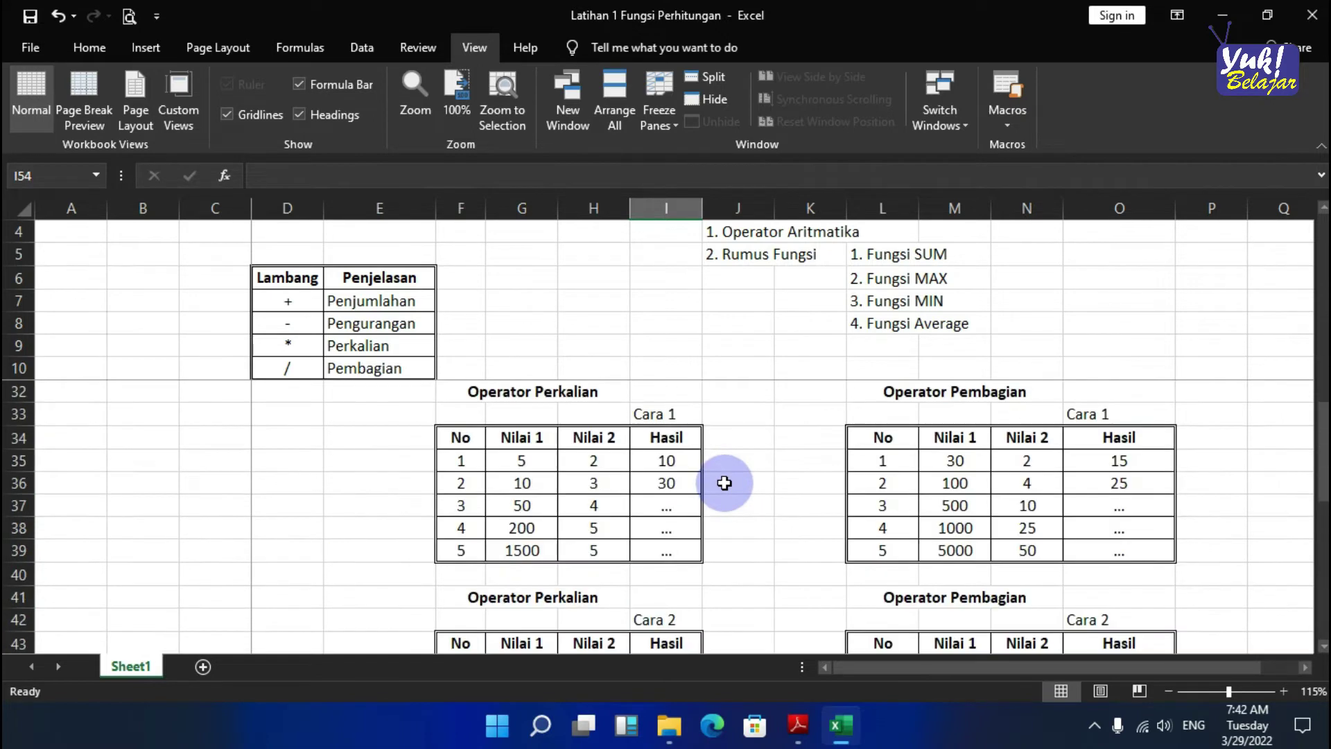
pyautogui.scroll(3, 705, 441)
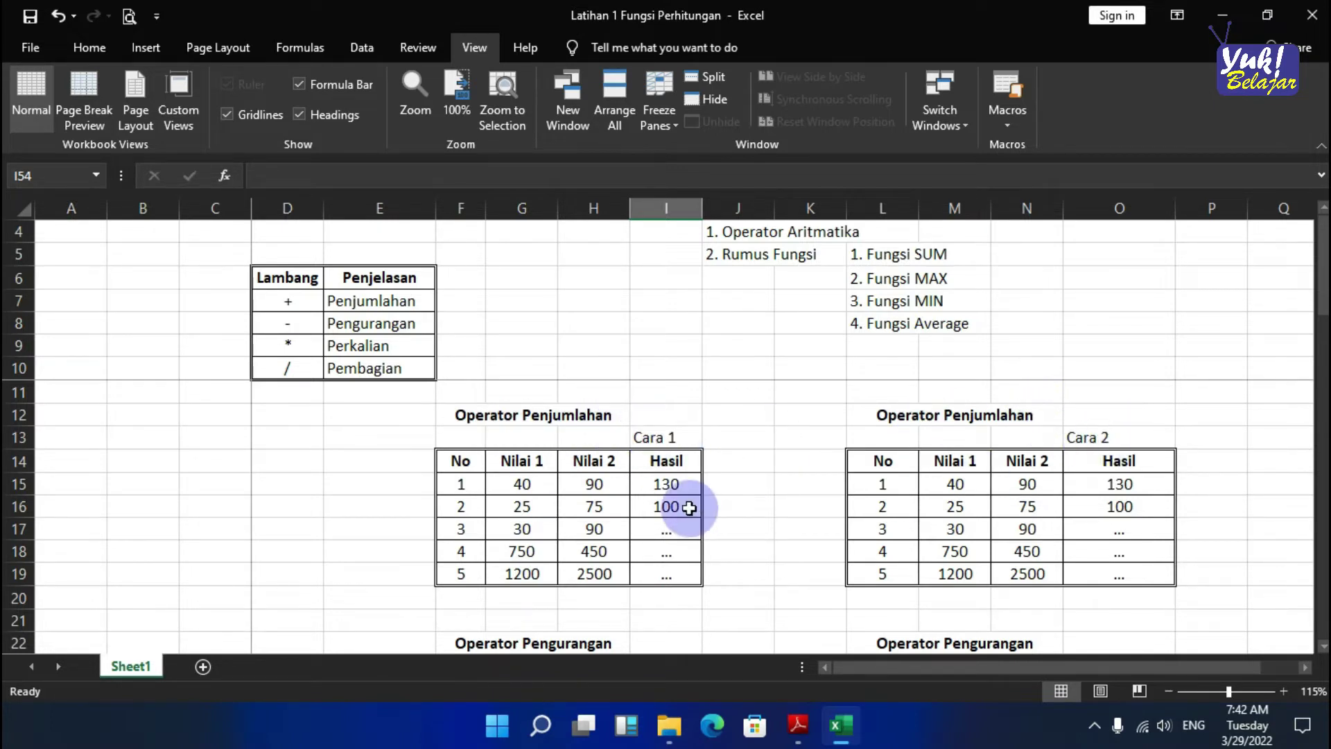
pyautogui.scroll(-17, 686, 506)
pyautogui.scroll(3, 688, 508)
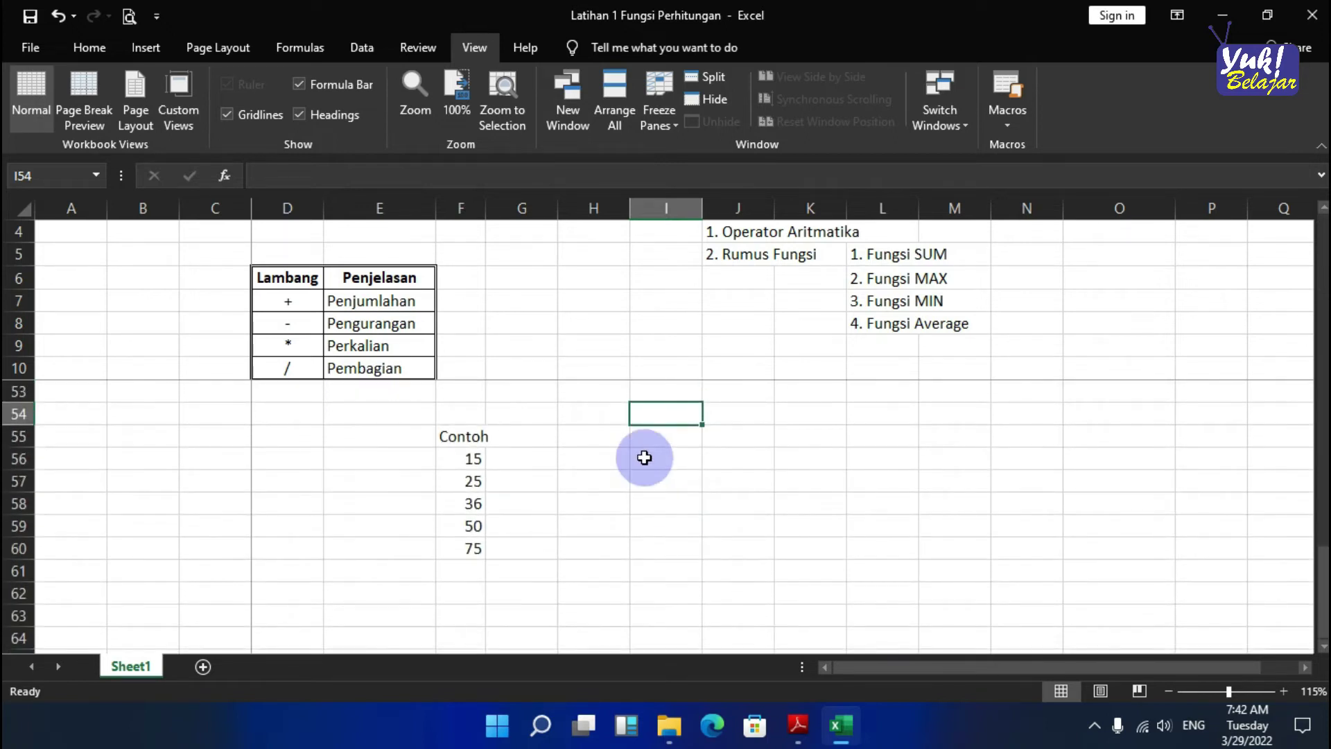
pyautogui.write('CARA 1')
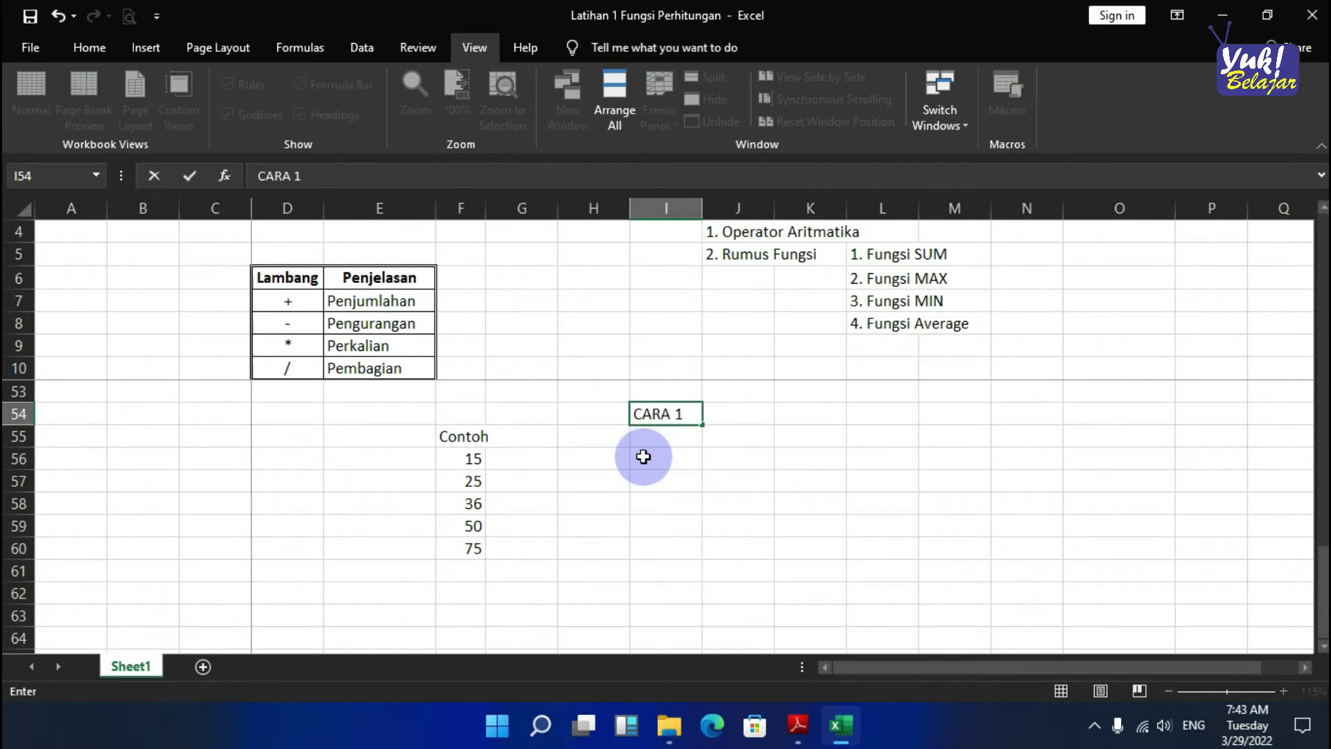
pyautogui.press('Tab')
pyautogui.write('CARA2')
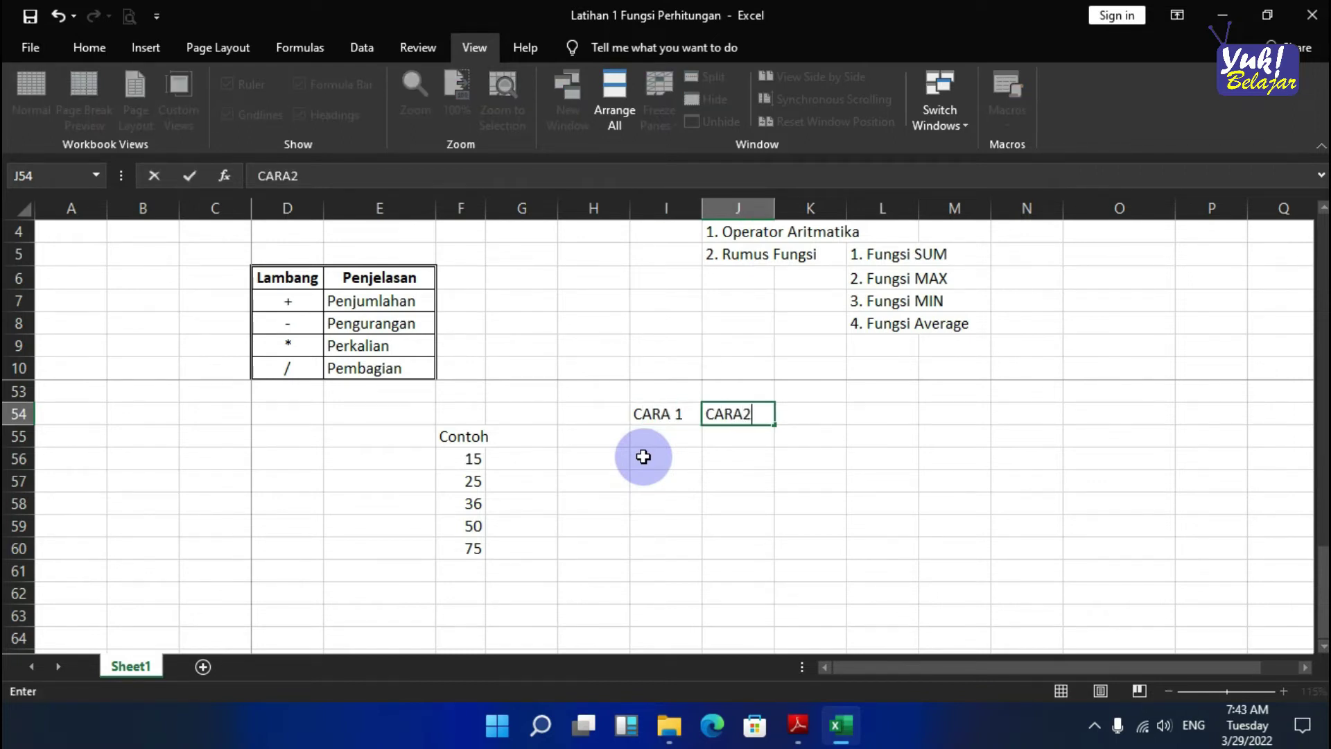
pyautogui.press('Tab')
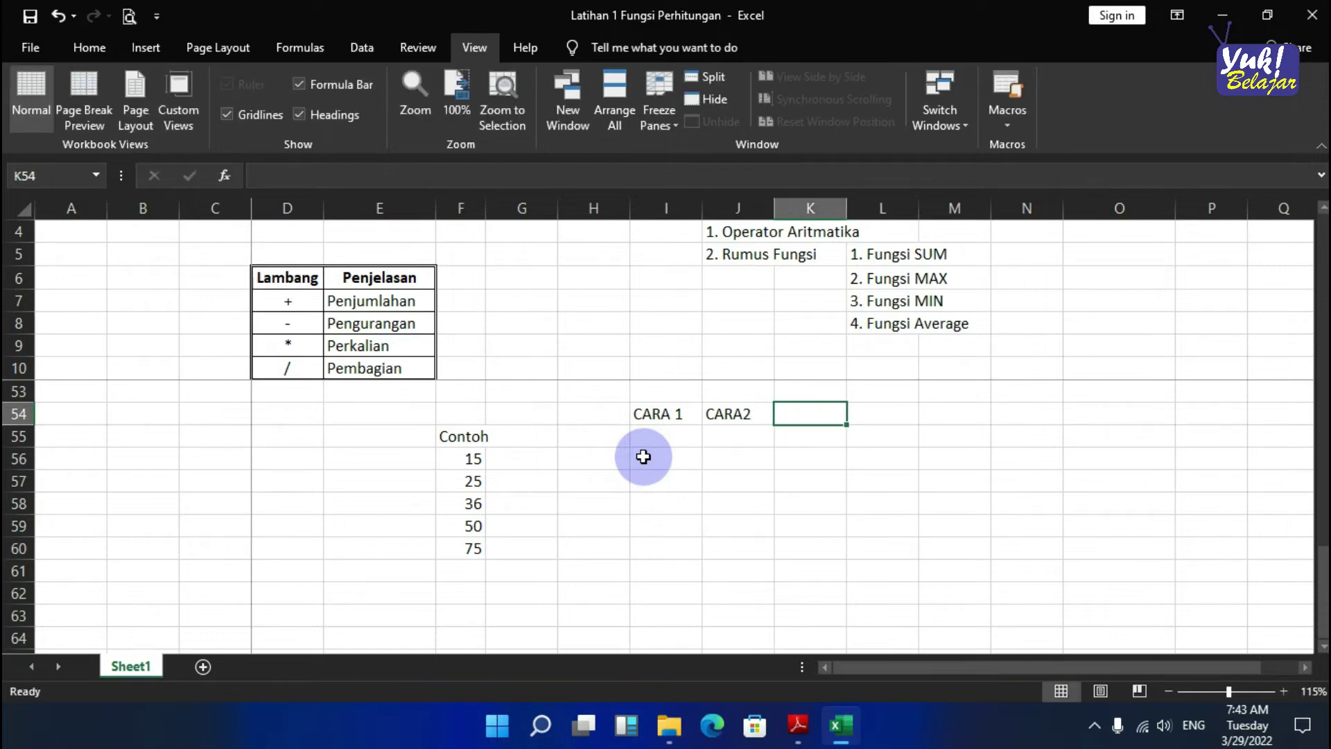
pyautogui.write('FUNGSI SUM')
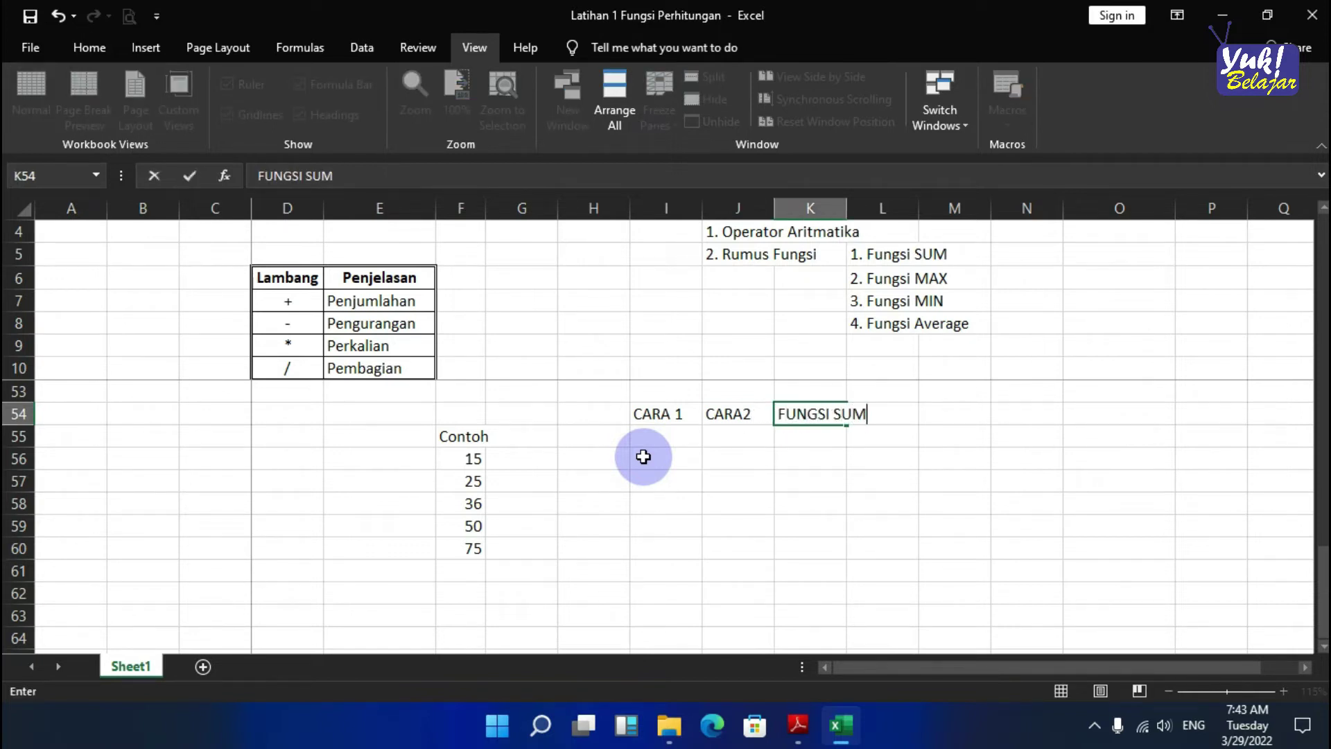
pyautogui.press('Return')
pyautogui.press('Up')
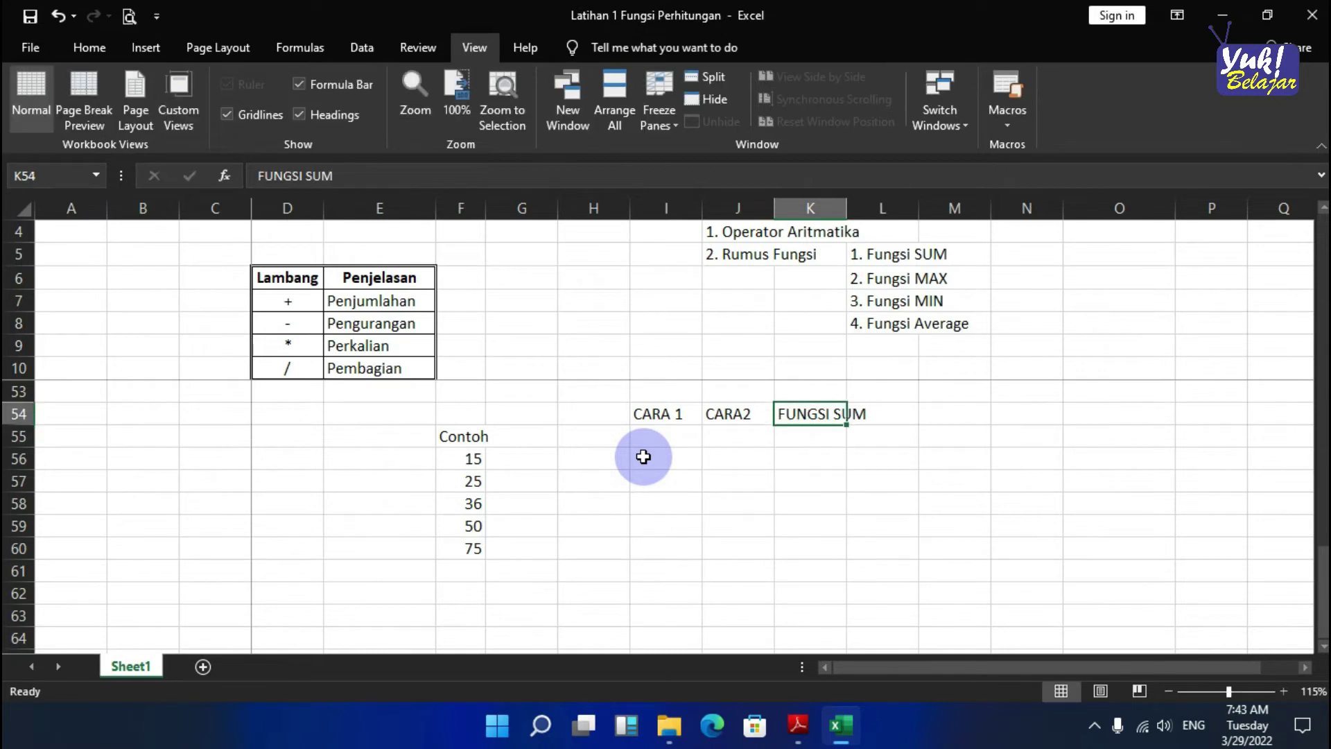
pyautogui.press('Delete')
# - Enter the heading "FUNGSI SUM" in cell K53 and the method label "CARA 3" beneath it in K54
pyautogui.press('Up')
pyautogui.write('FUNG')
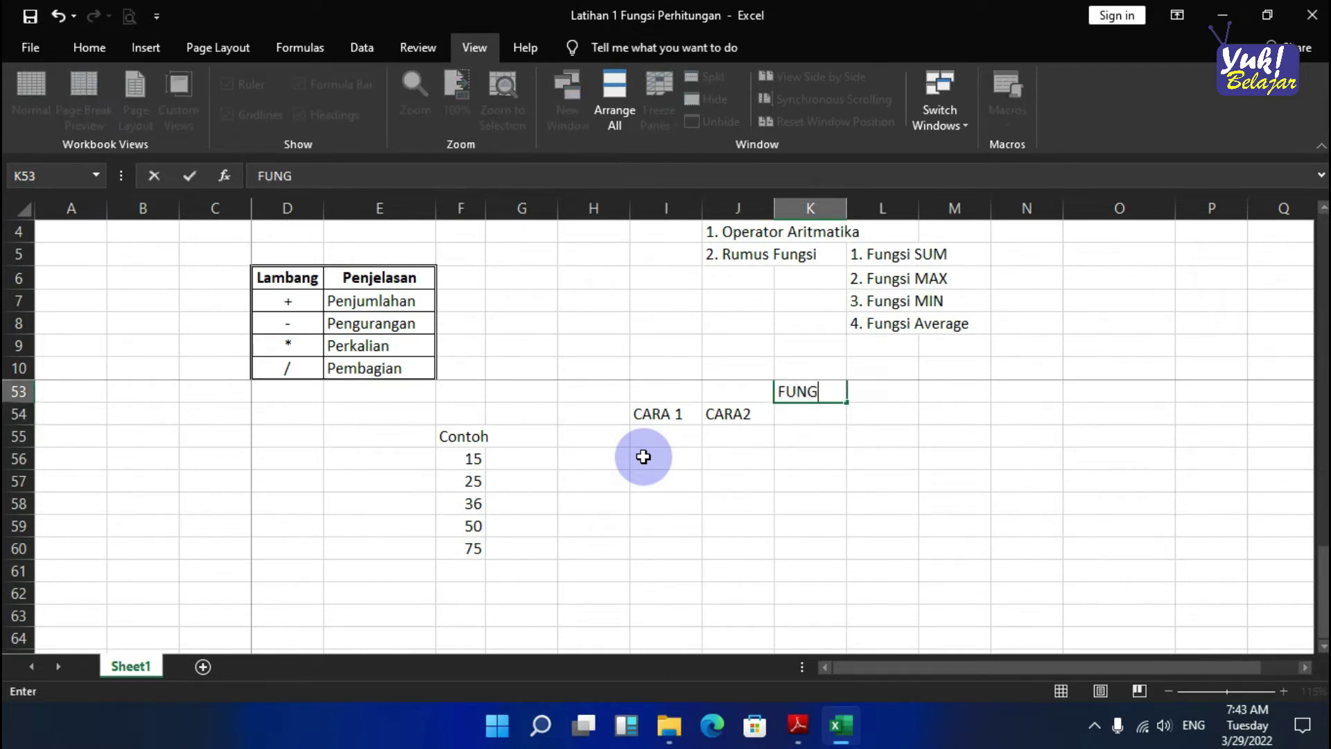
pyautogui.write('SI SUM')
pyautogui.press('Return')
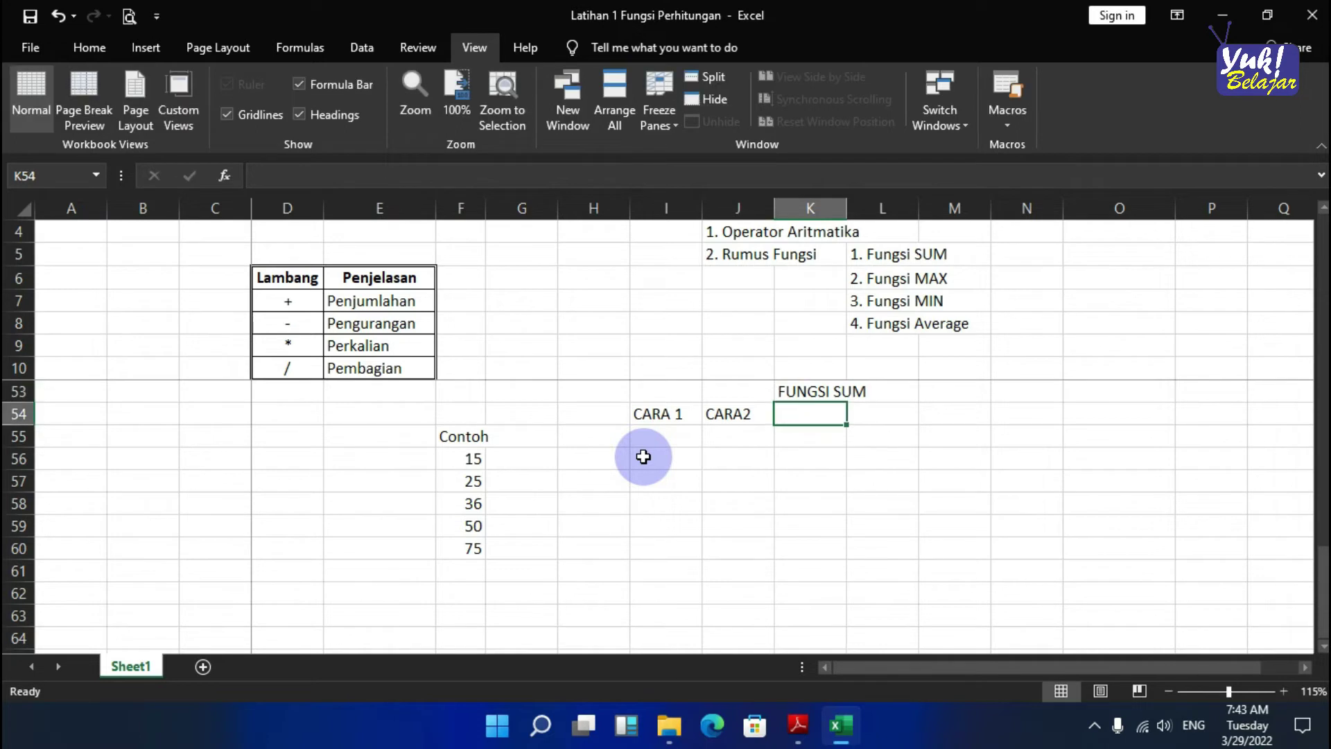
pyautogui.write('CARA 2')
pyautogui.press('BackSpace')
pyautogui.write('3')
pyautogui.press('Return')
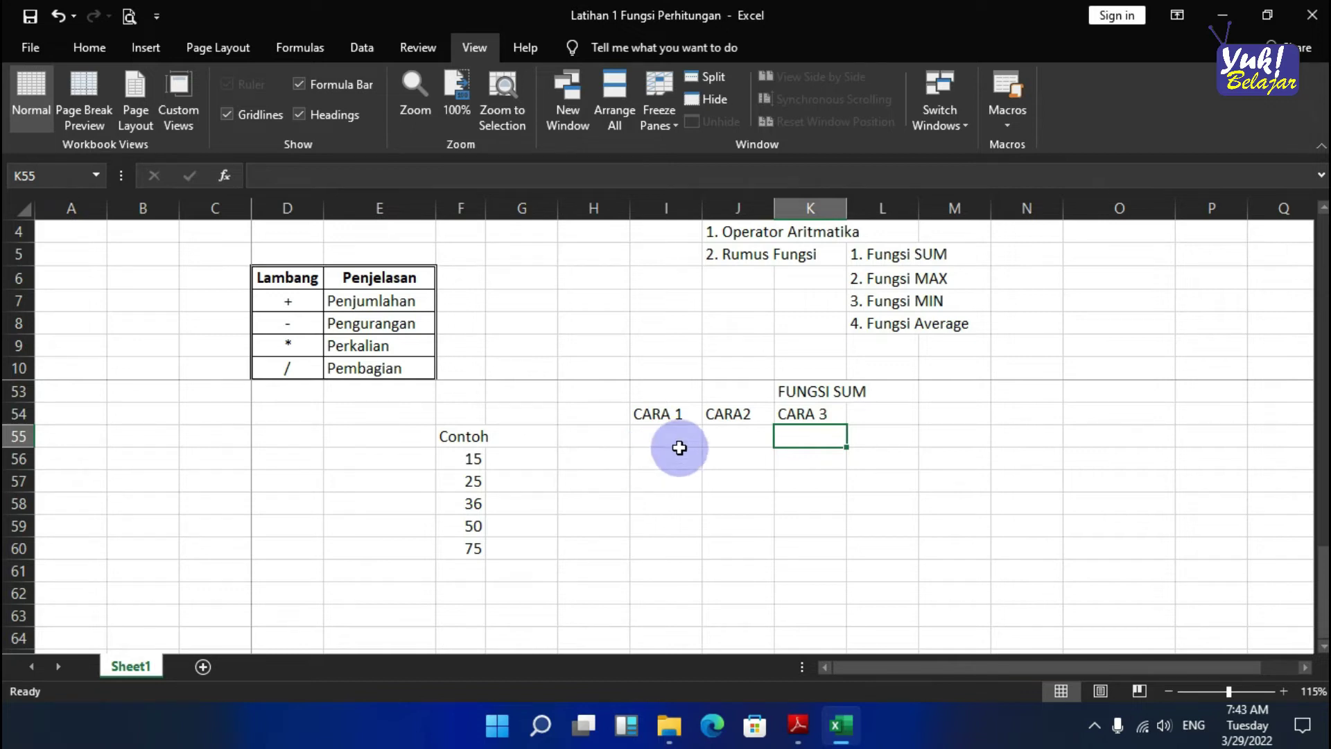
# - Add the sample values as typed numbers under CARA 1 with the formula =15+25+36+50+75 in cell I55
pyautogui.scroll(2, 682, 410)
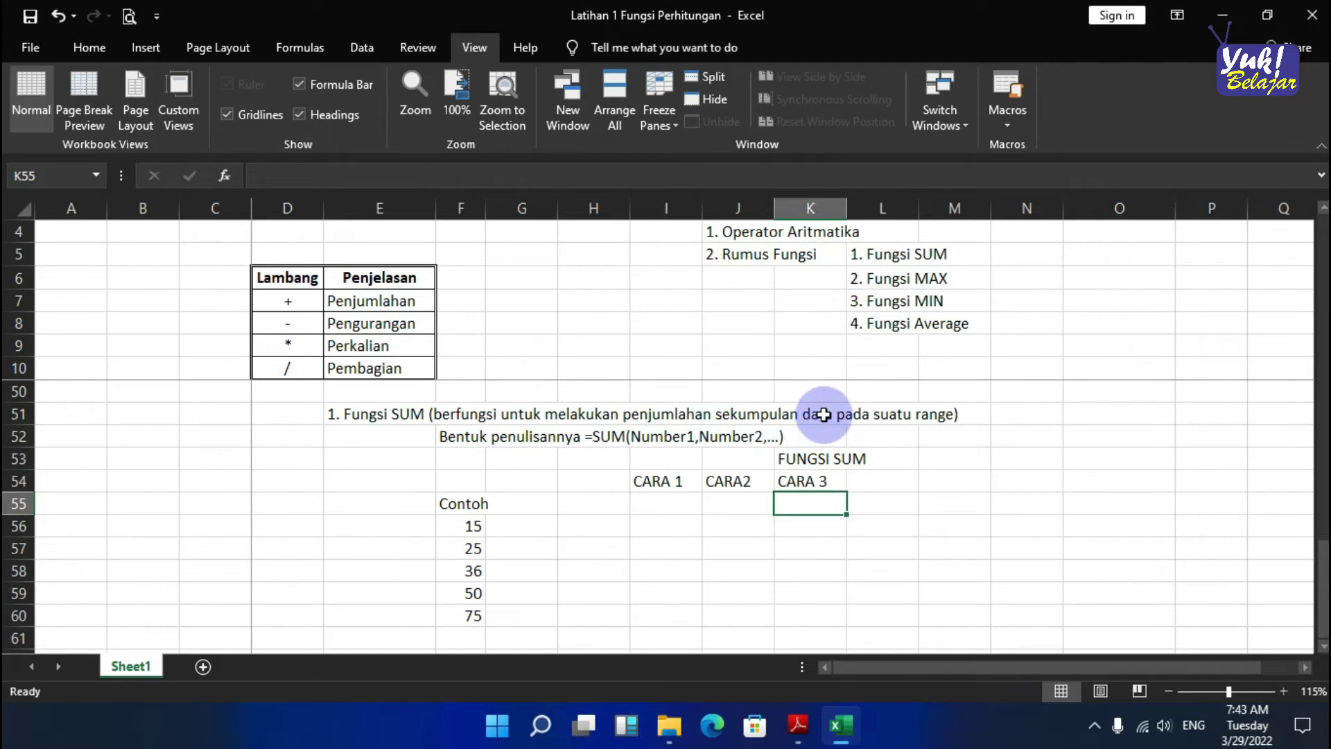
pyautogui.click(657, 500)
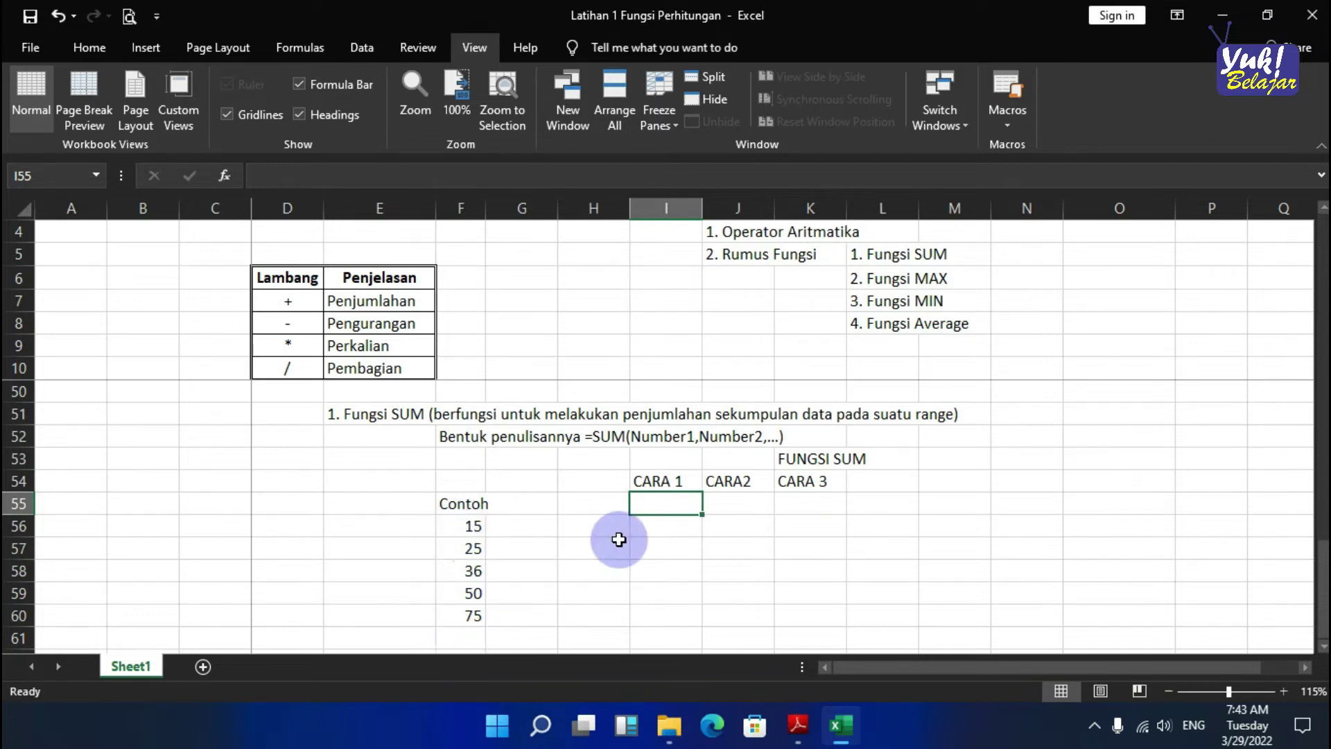
pyautogui.write('=')
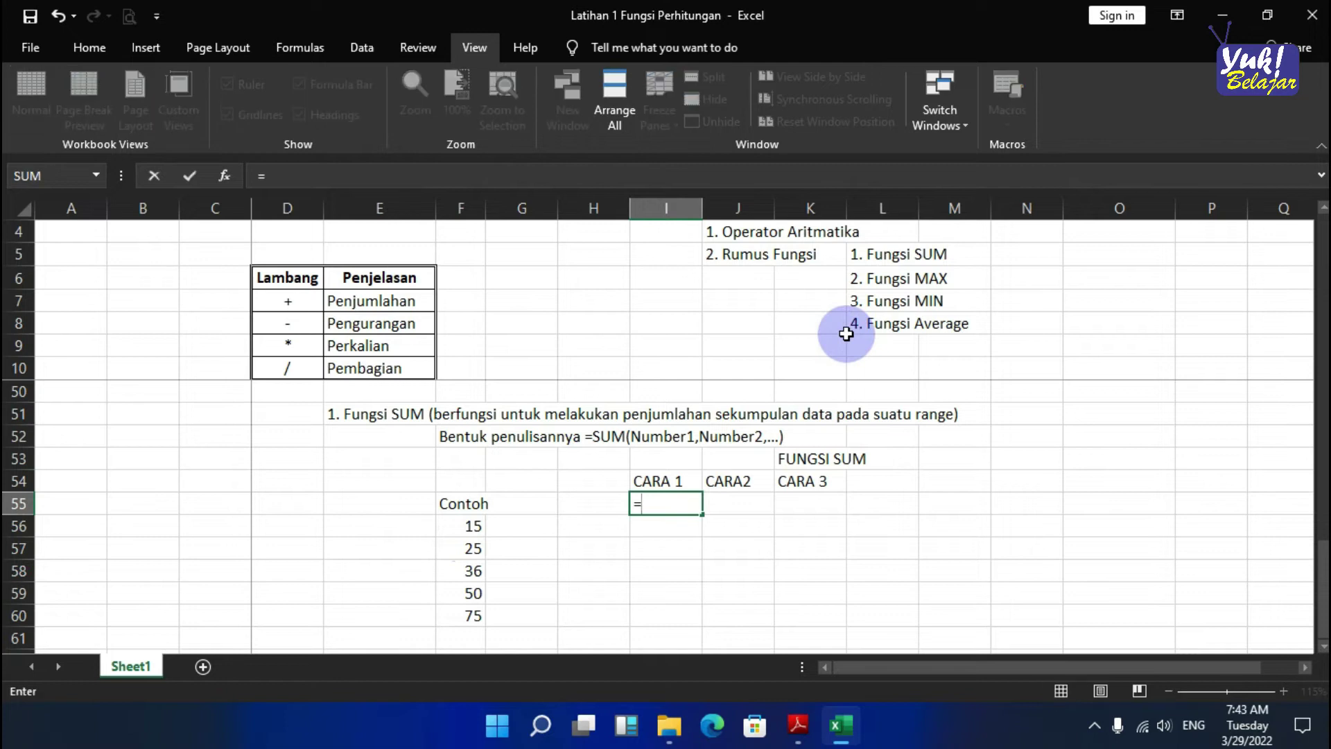
pyautogui.write('15')
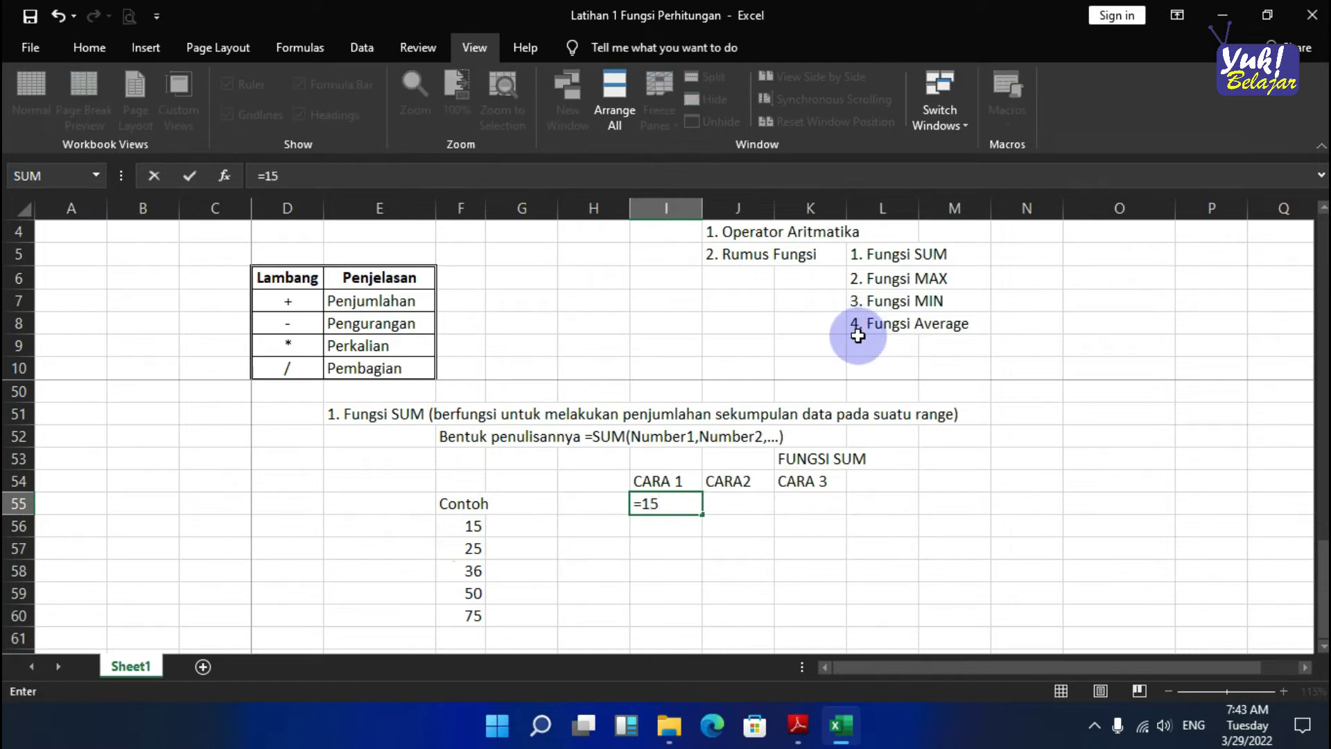
pyautogui.write('+25+36+50+')
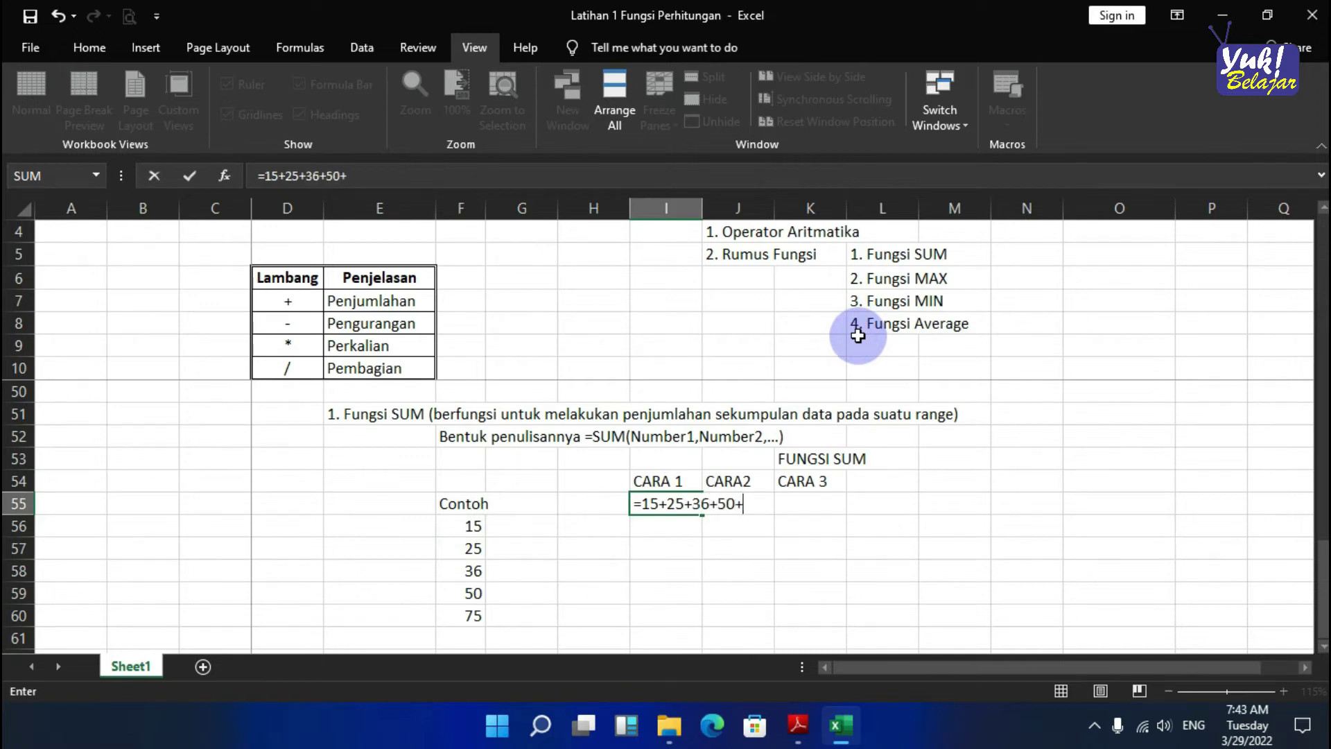
pyautogui.write('75')
pyautogui.press('Return')
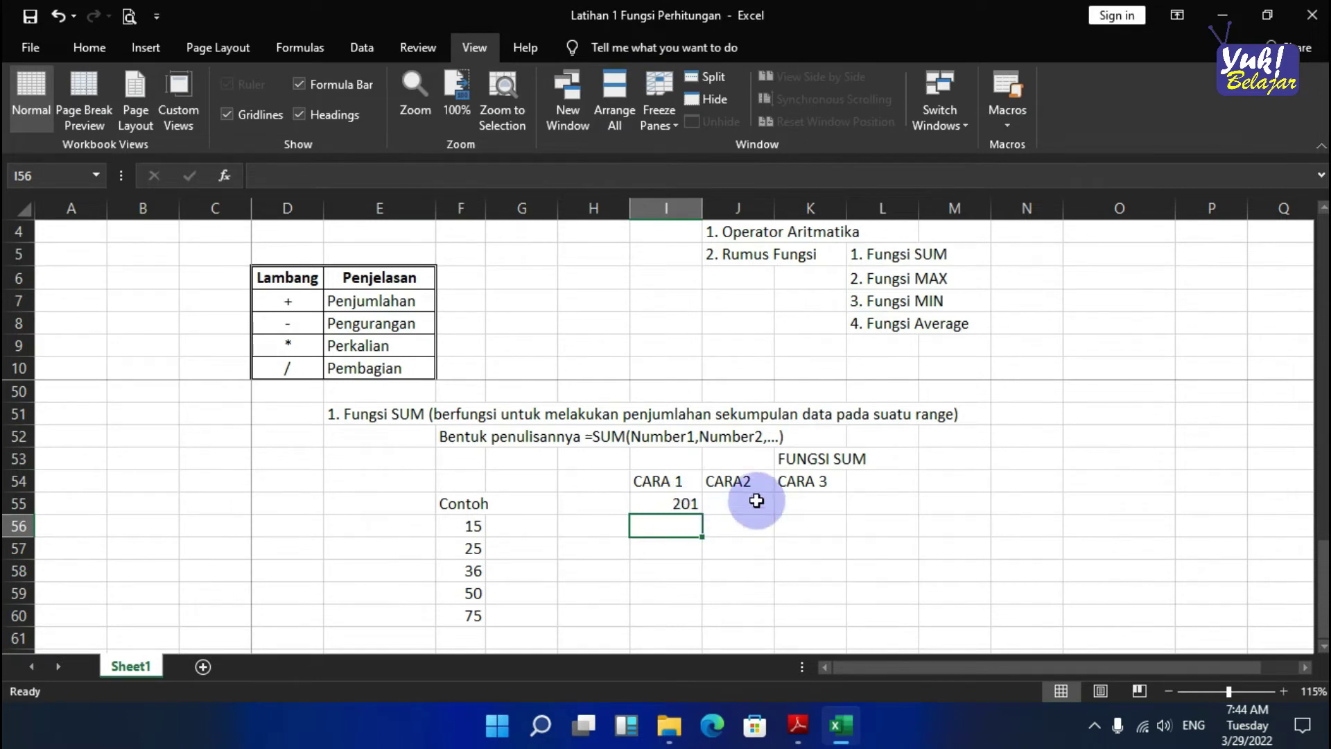
# - Add the sample values by cell reference under CARA2 with the formula =F56+F57+F58+F59+F60 in cell J55
pyautogui.click(757, 501)
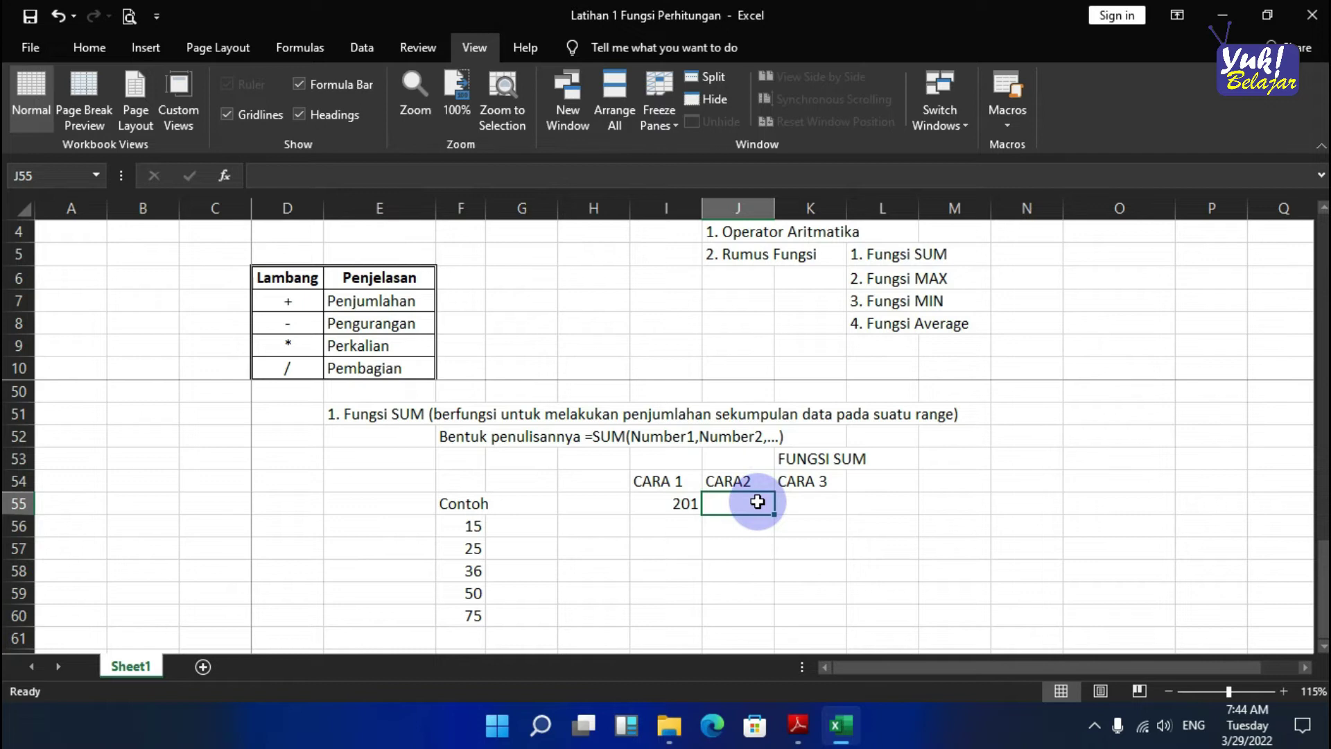
pyautogui.write('=')
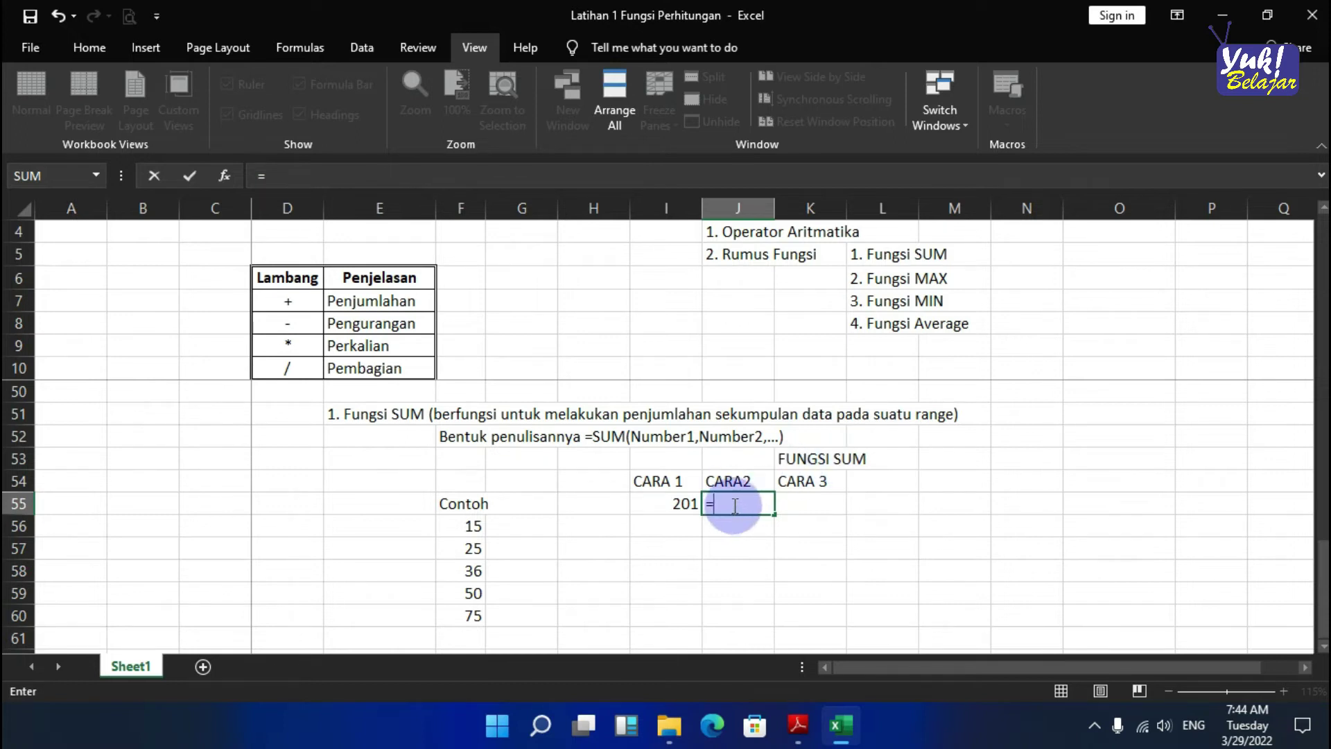
pyautogui.click(459, 524)
pyautogui.write('+')
pyautogui.click(464, 550)
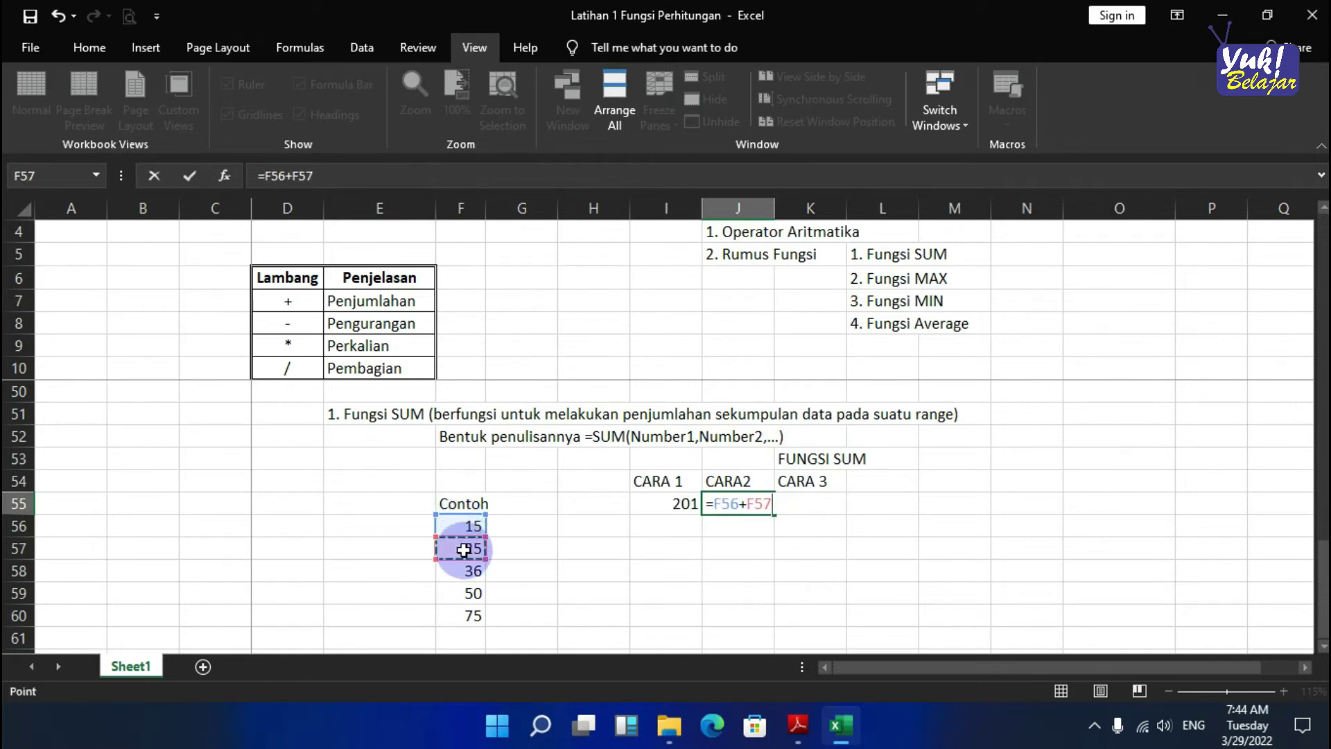
pyautogui.write('+')
pyautogui.click(461, 571)
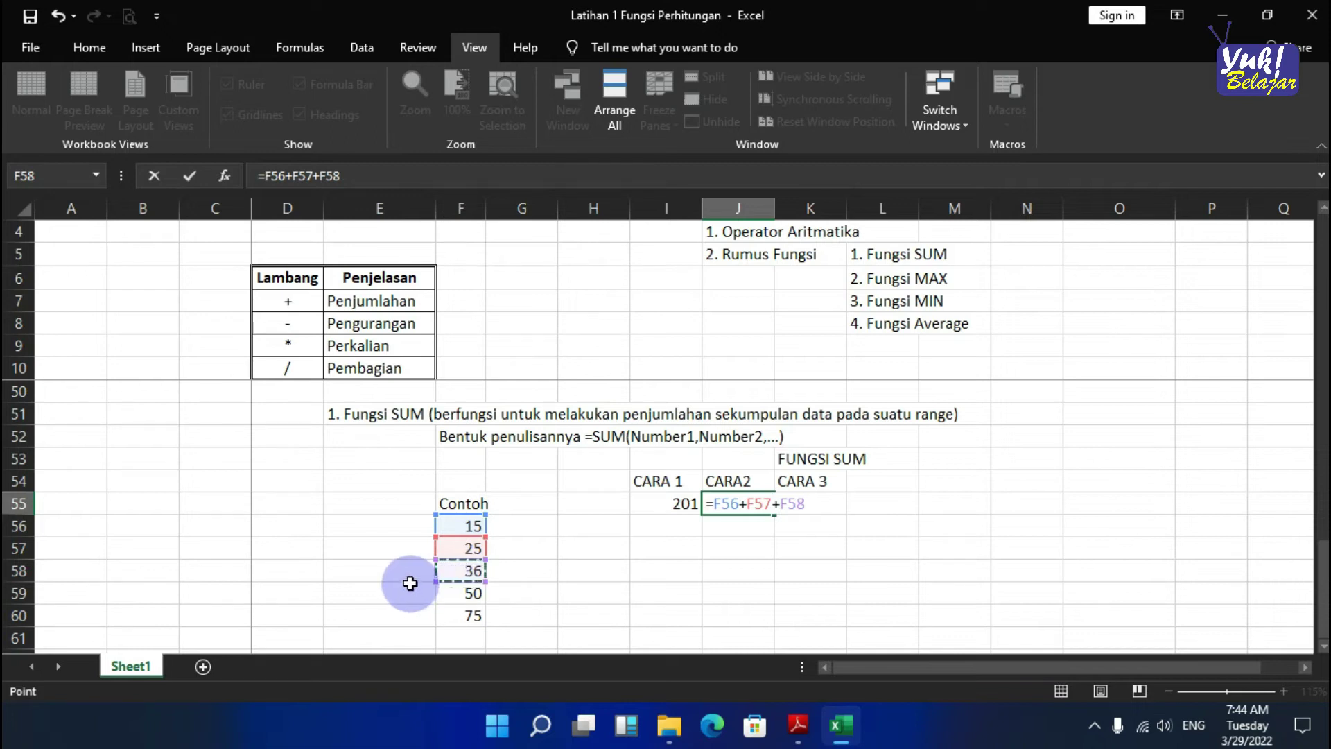
pyautogui.write('+')
pyautogui.click(459, 592)
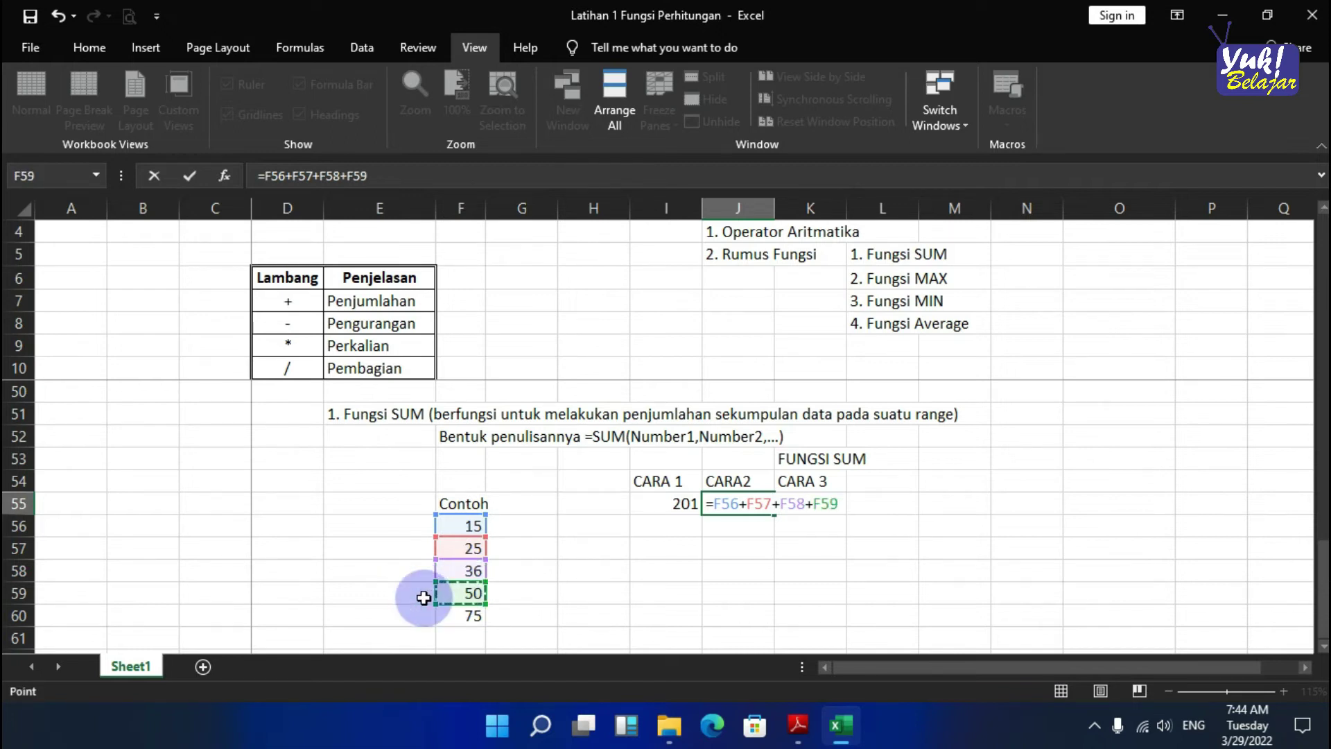
pyautogui.write('+')
pyautogui.click(461, 616)
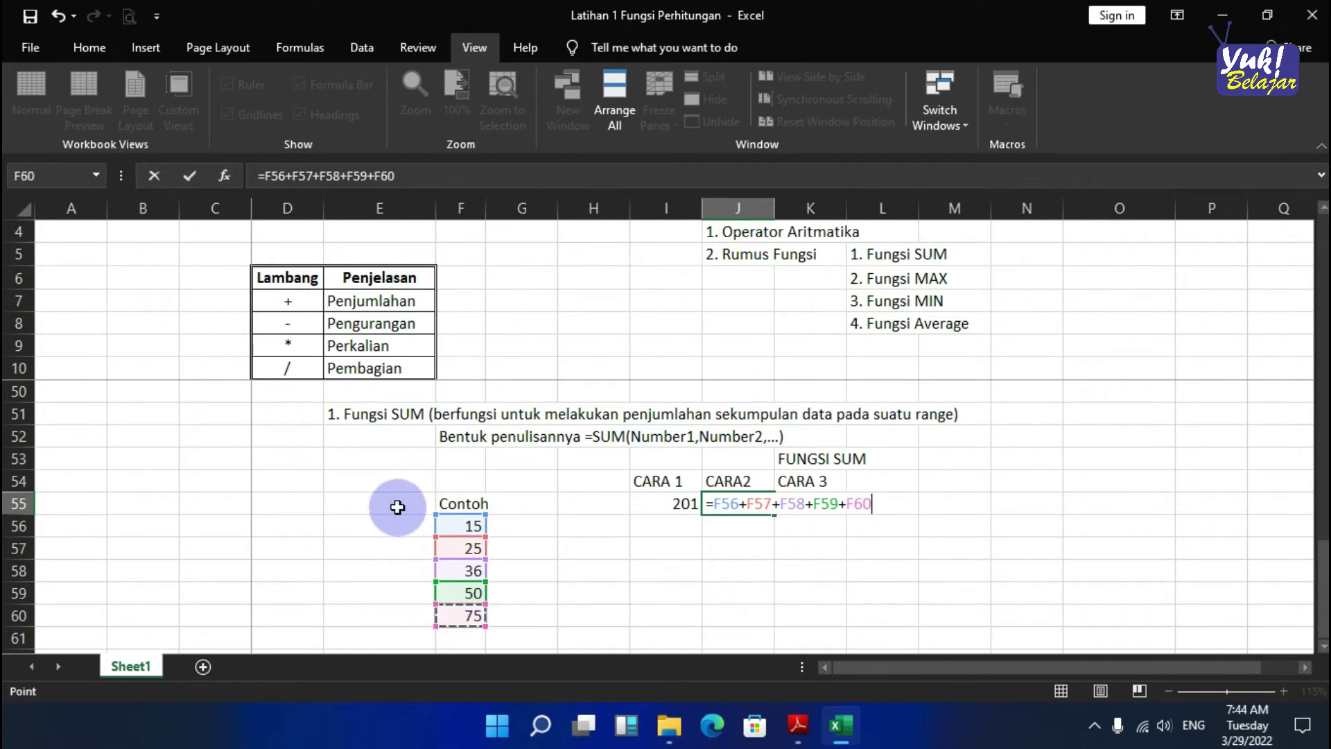
pyautogui.press('Return')
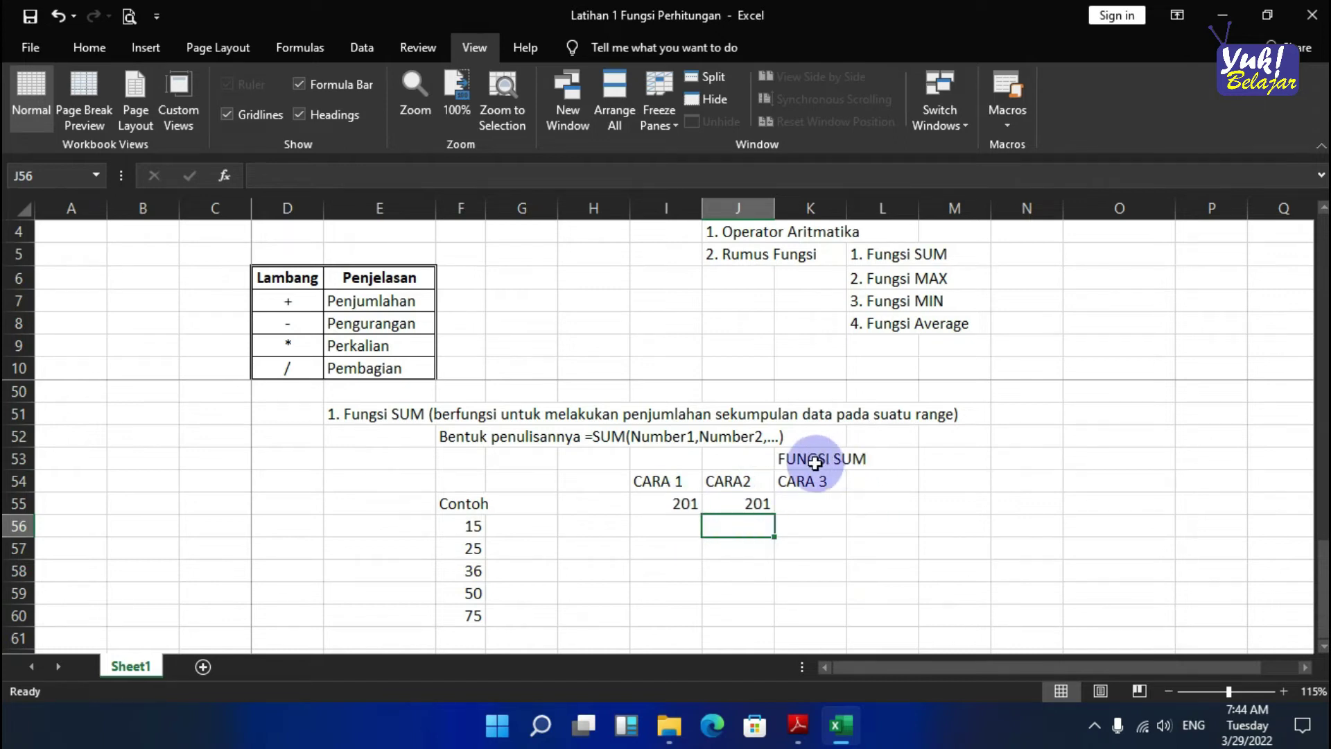
# - Total the sample values under CARA 3 with the function =SUM(F56,F57,F58,F59,F60) in cell K55
pyautogui.click(830, 505)
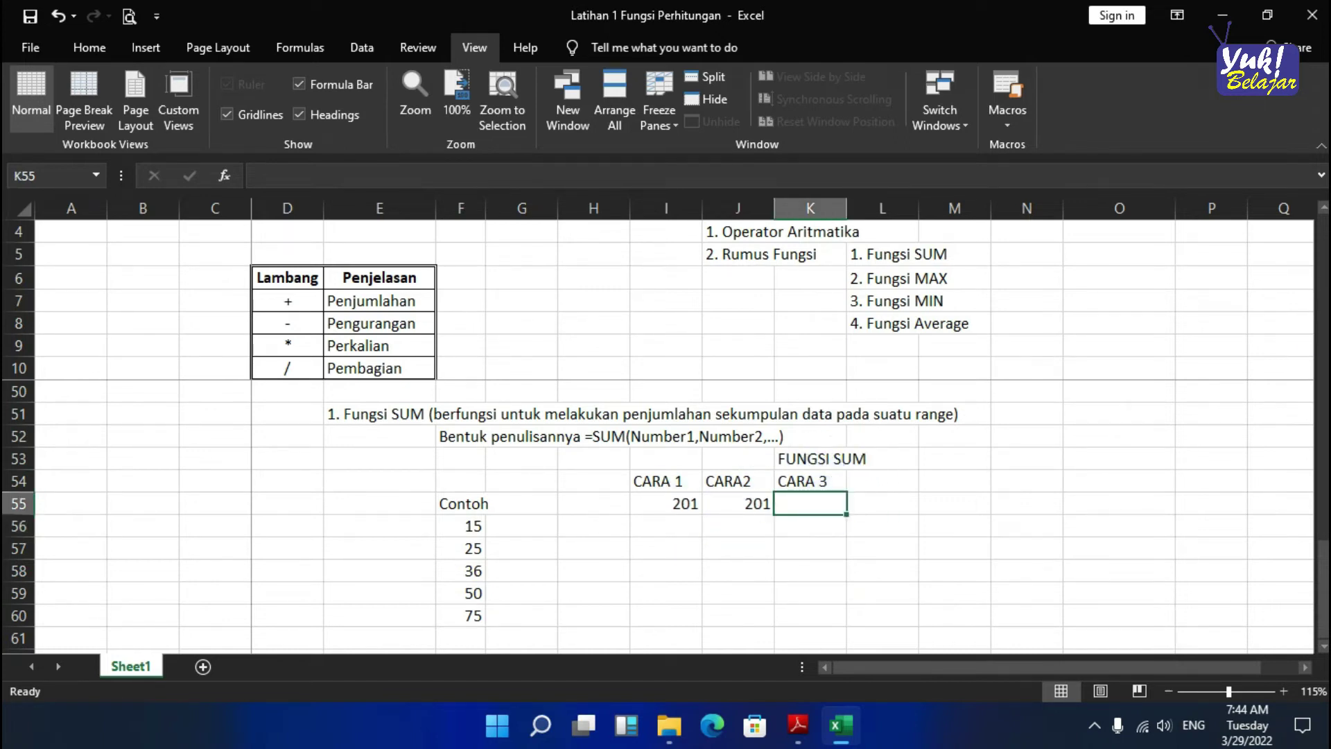
pyautogui.write('=')
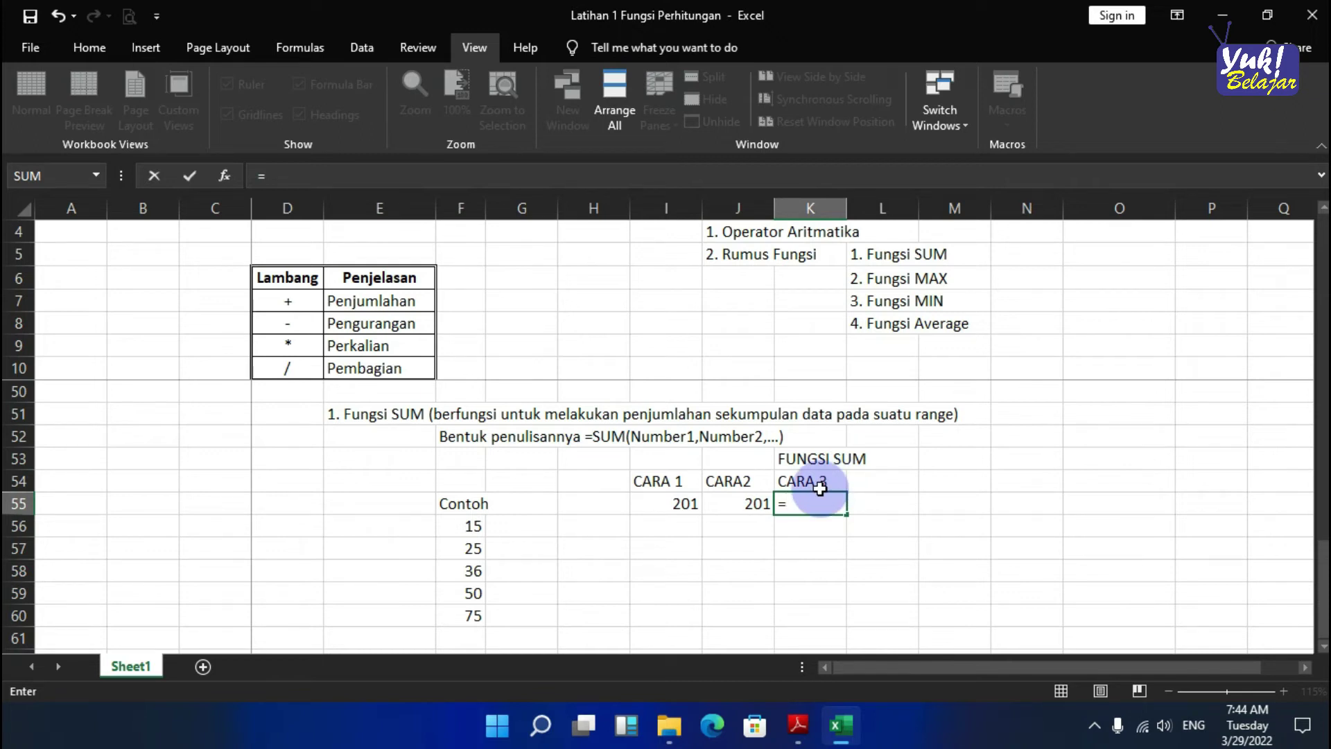
pyautogui.write('SUM')
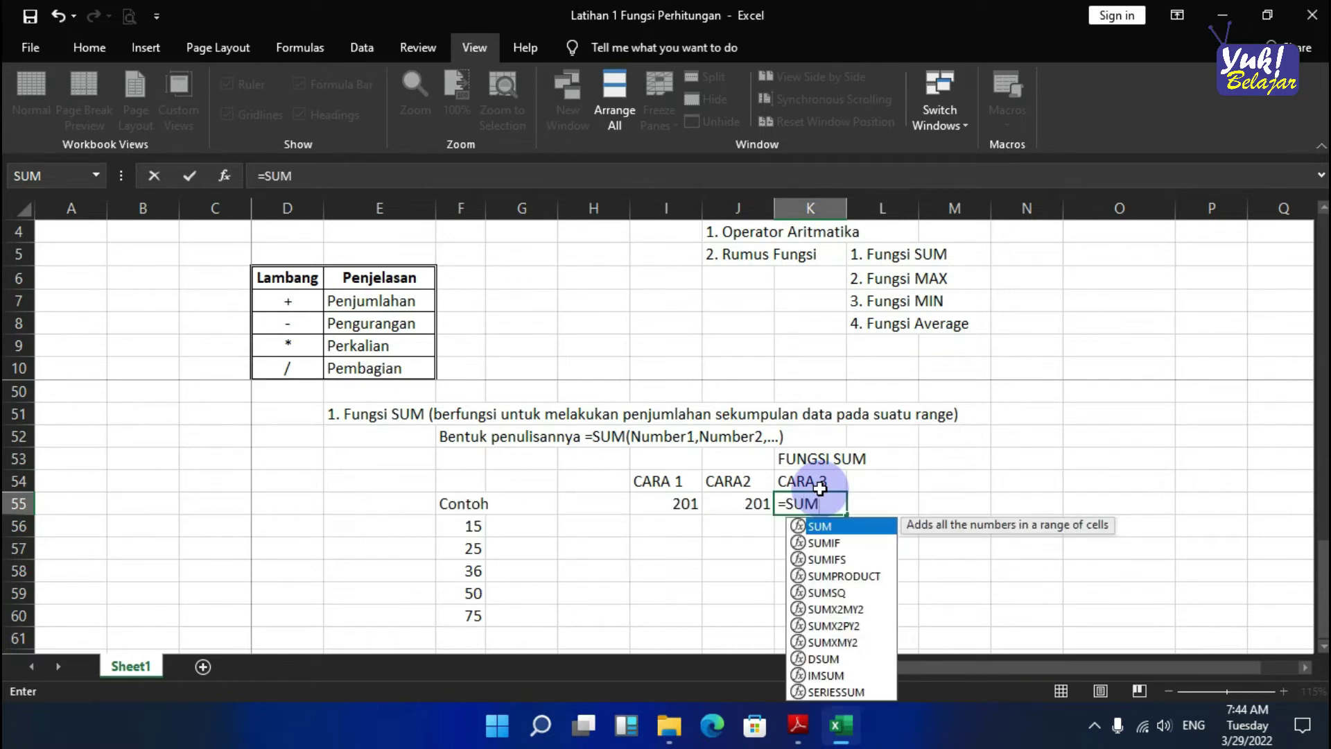
pyautogui.doubleClick(818, 529)
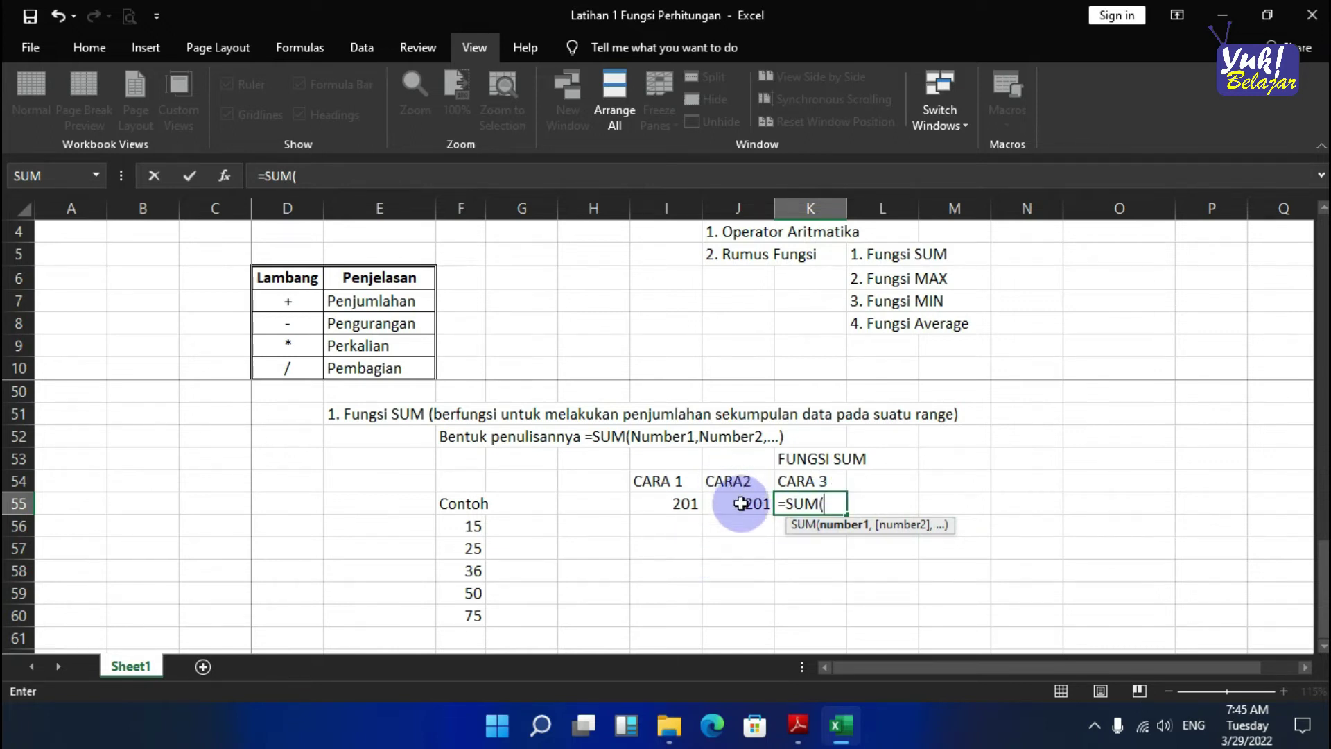
pyautogui.click(461, 527)
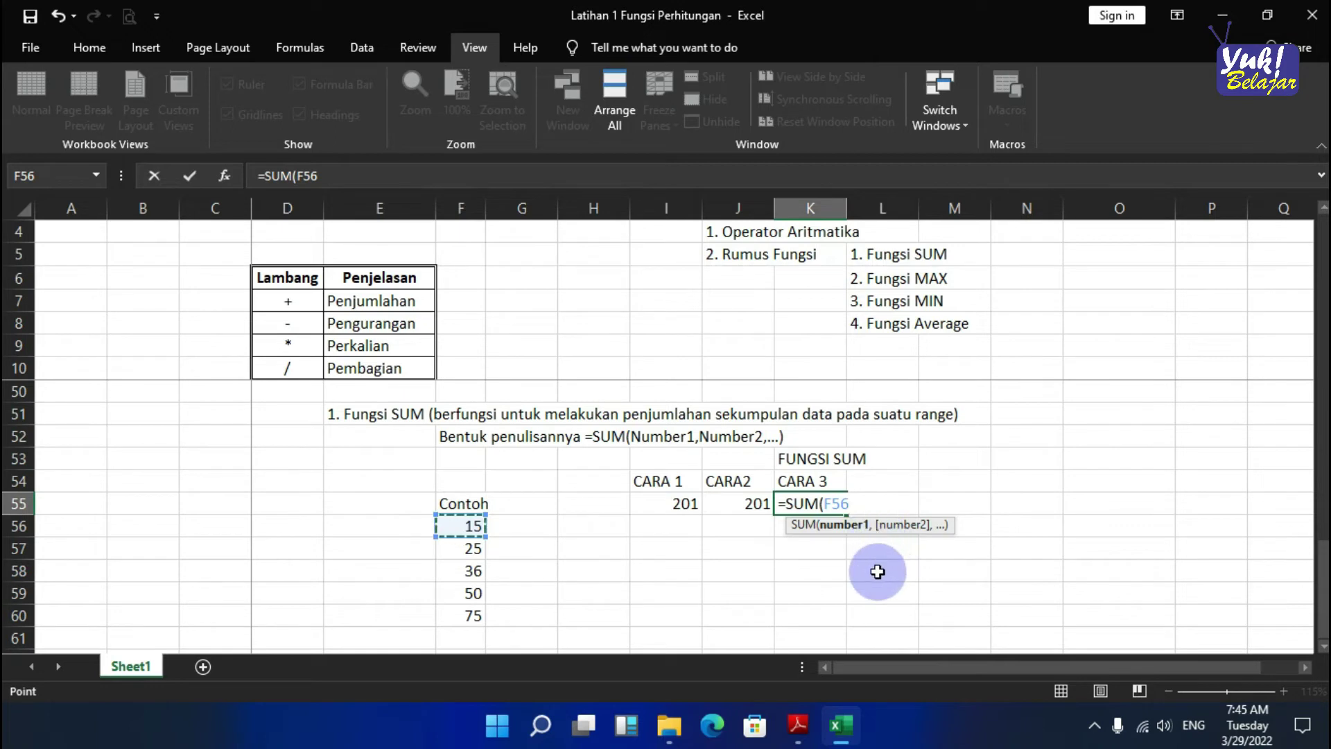
pyautogui.write(',')
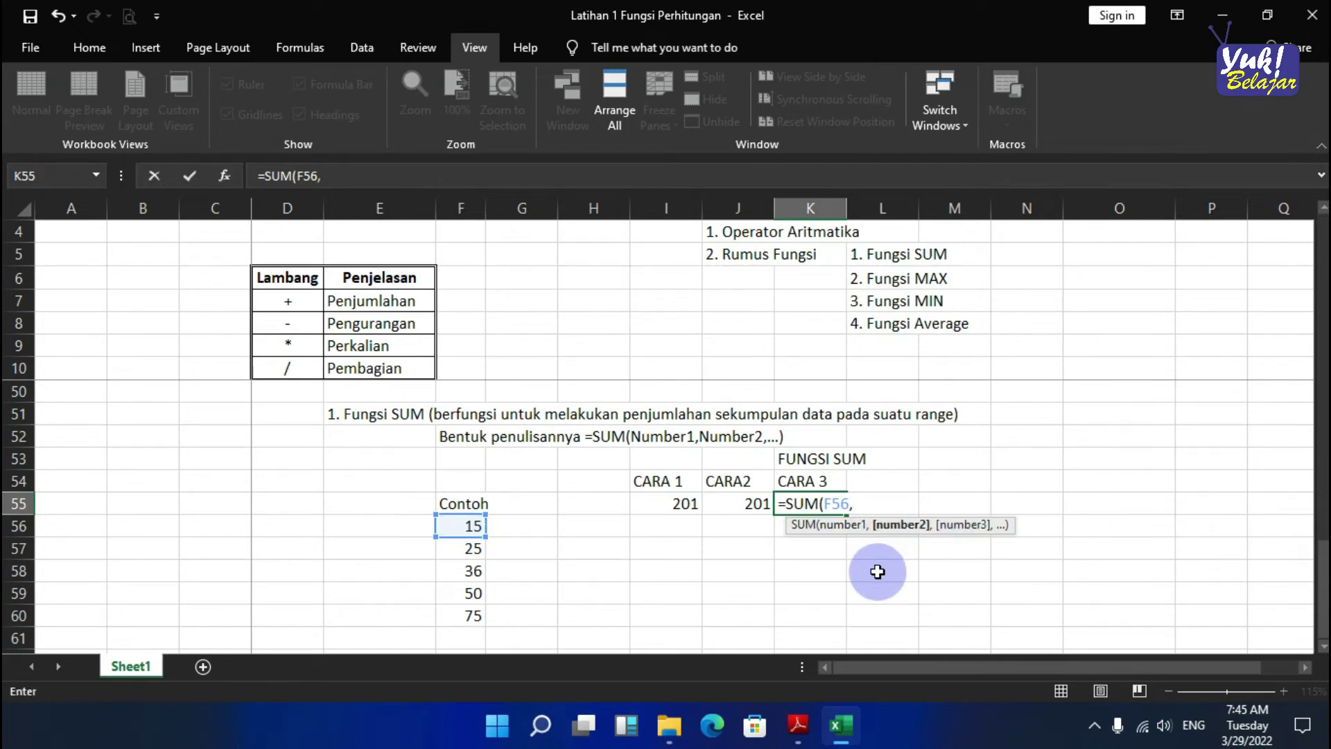
pyautogui.click(461, 547)
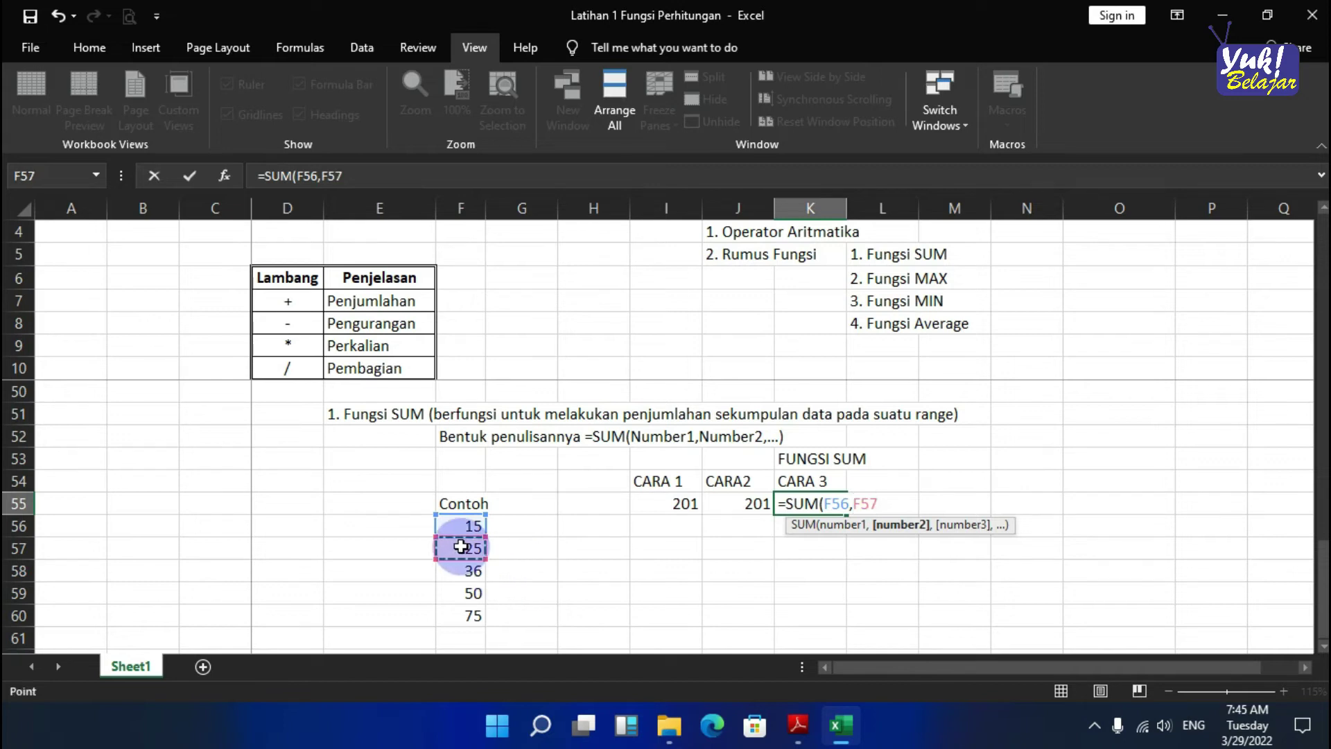
pyautogui.write(',')
pyautogui.click(466, 572)
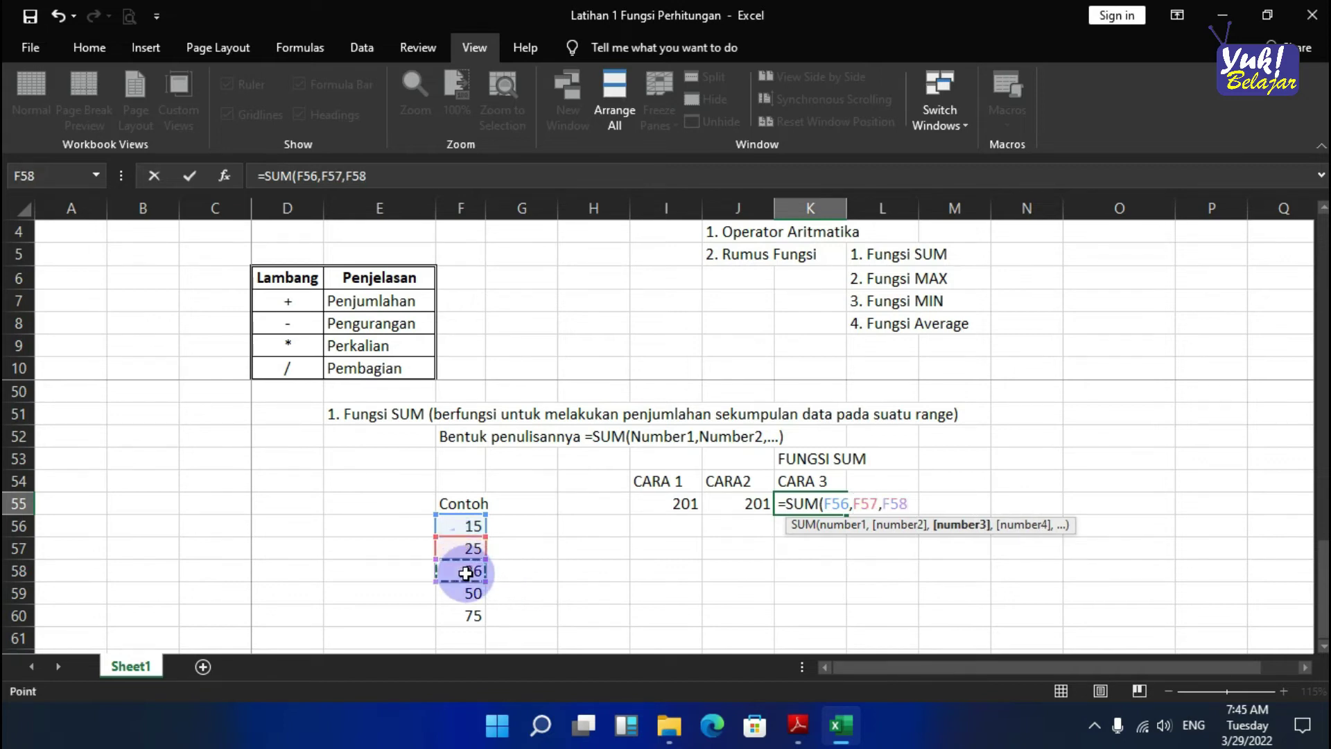
pyautogui.write(',')
pyautogui.click(465, 590)
pyautogui.write(',')
pyautogui.click(465, 615)
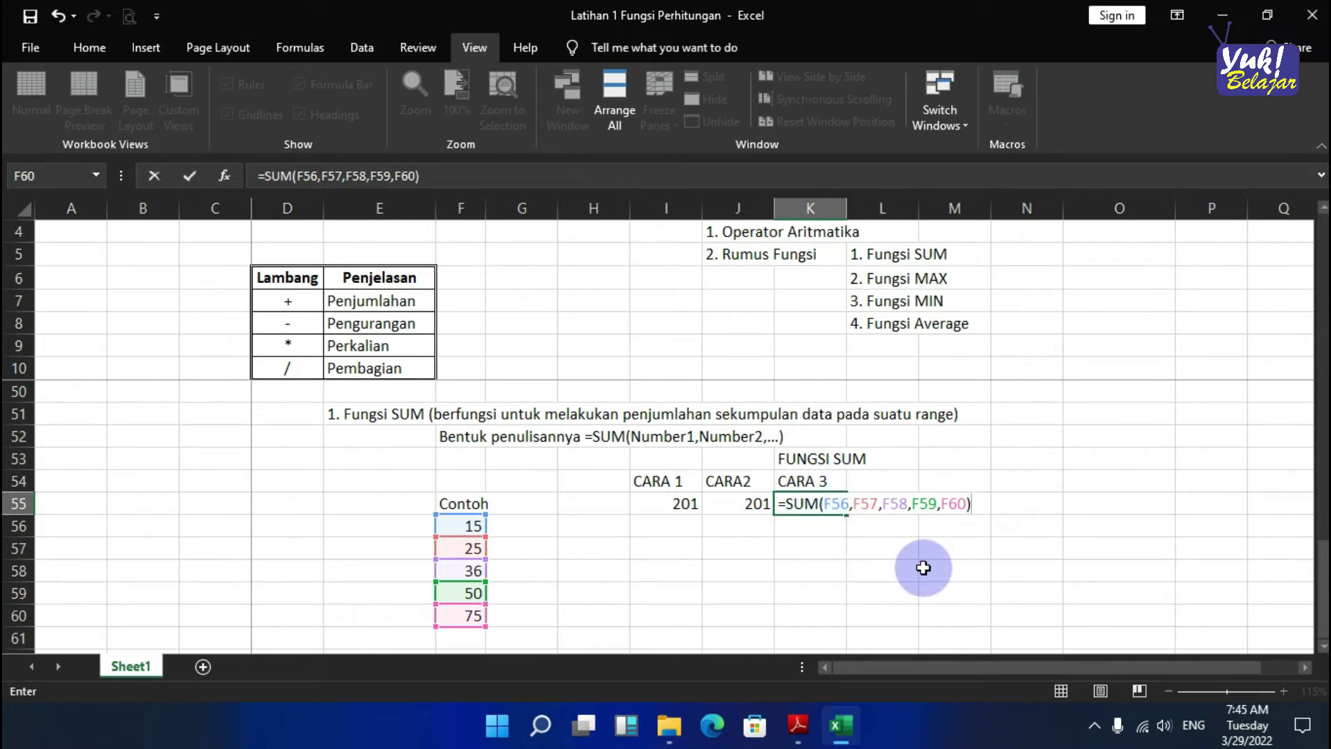
pyautogui.press('Return')
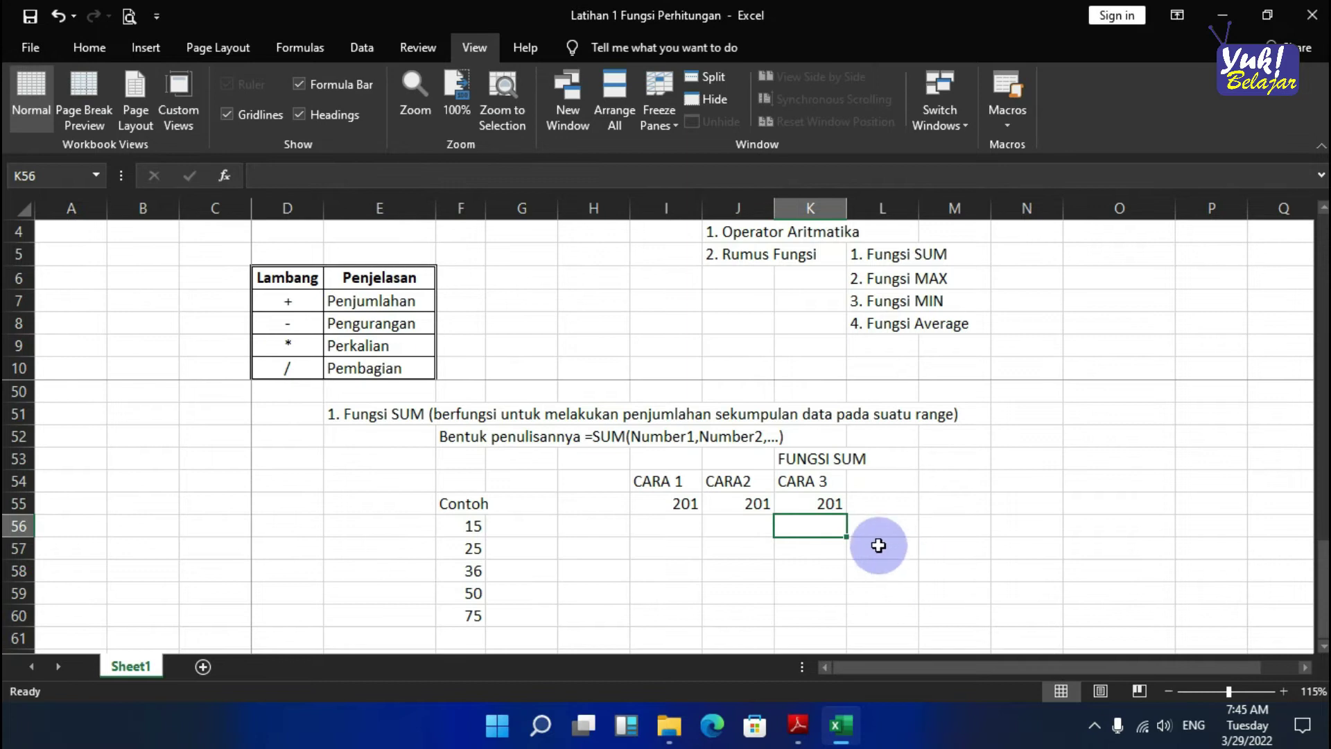
# - Enter the method label "CARA 4" in cell L54 under the FUNGSI SUM heading
pyautogui.click(894, 488)
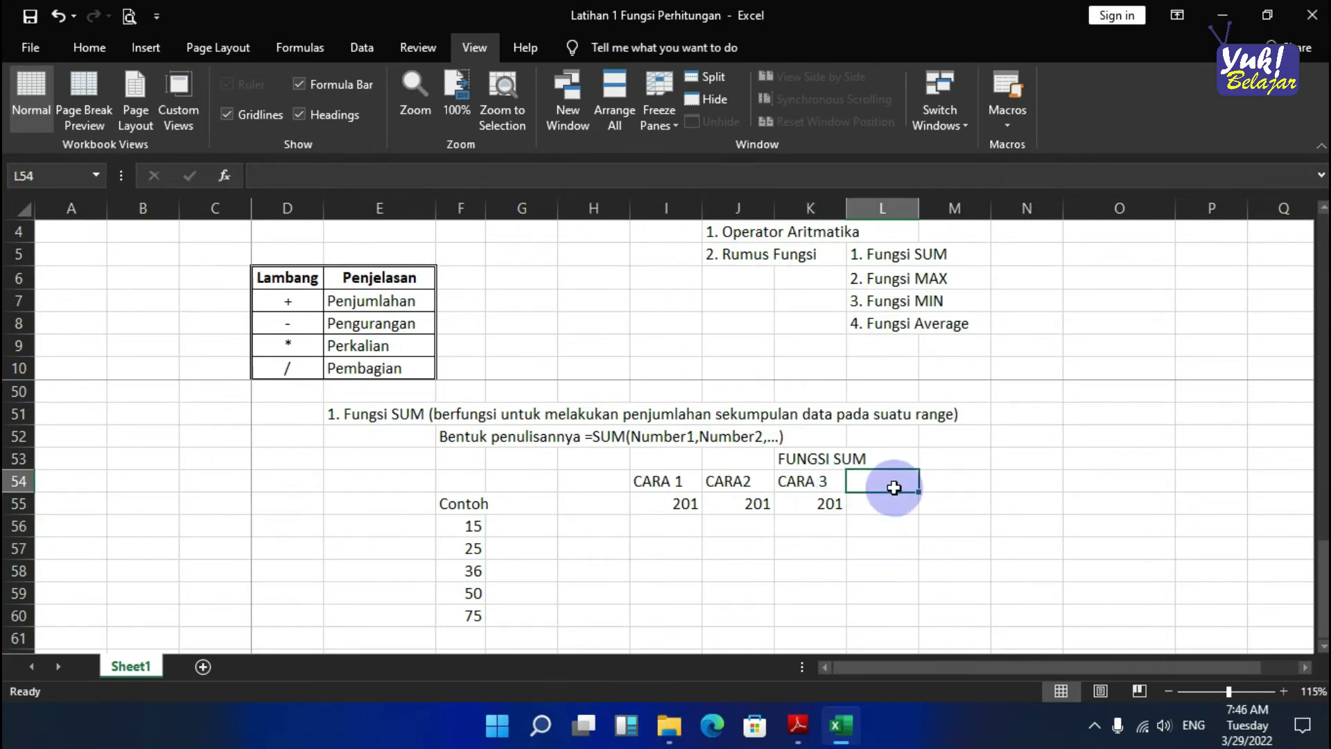
pyautogui.write('CAR')
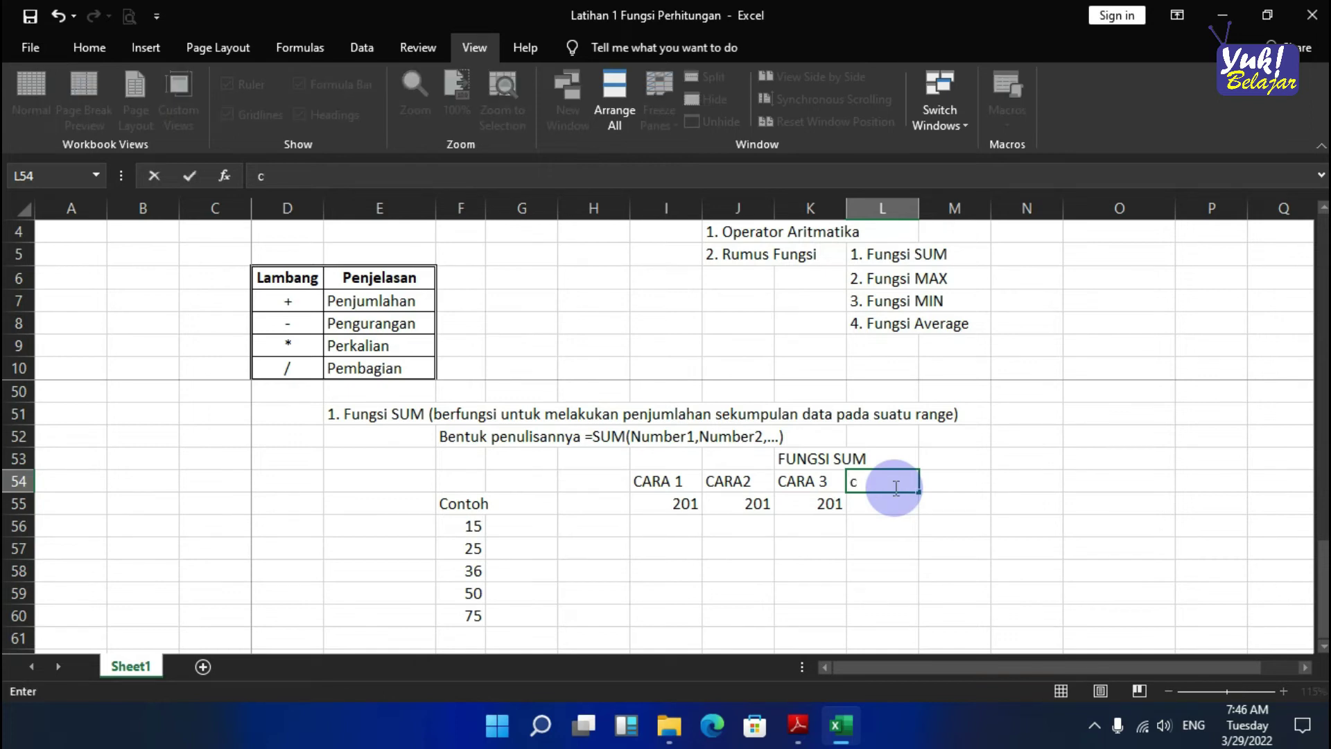
pyautogui.write('A 4')
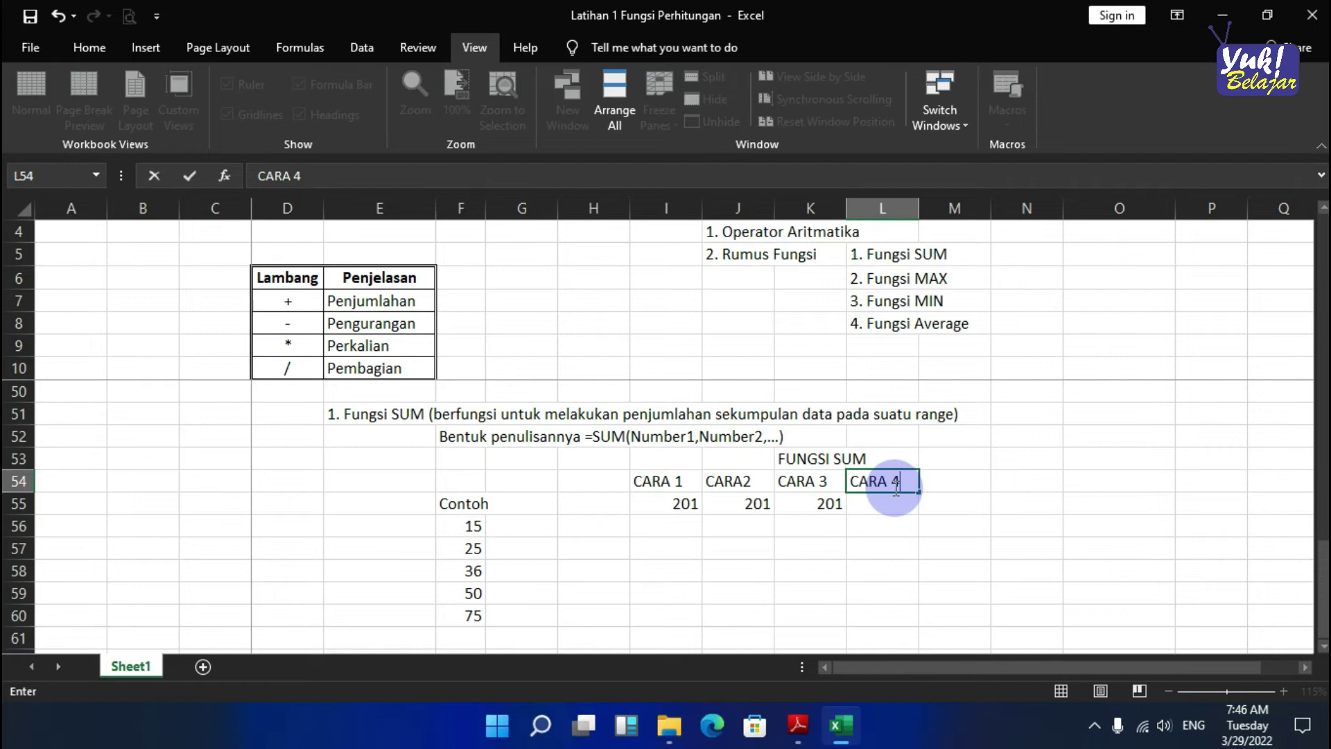
pyautogui.click(936, 463)
pyautogui.moveTo(797, 463); pyautogui.dragTo(875, 478)
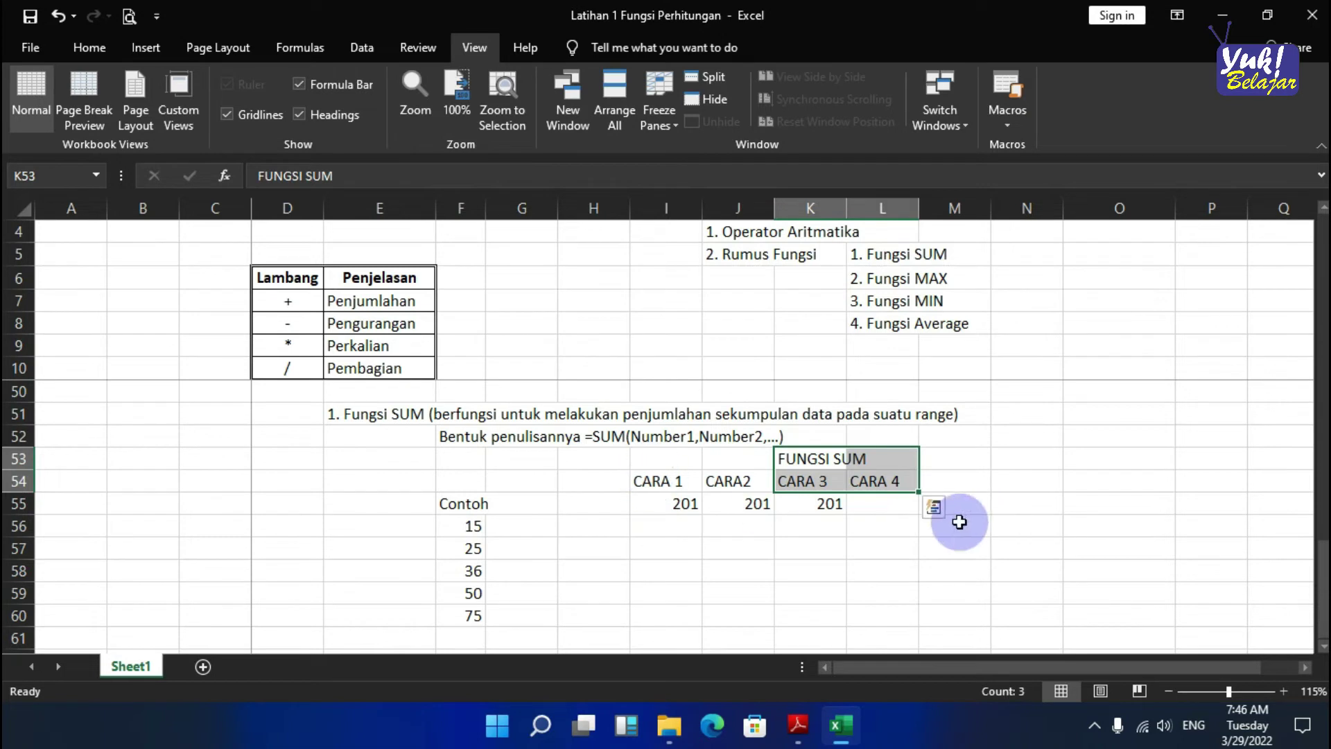
# - Total the sample values under CARA 4 with the range function =SUM(F56:F60) in cell L55
pyautogui.click(875, 505)
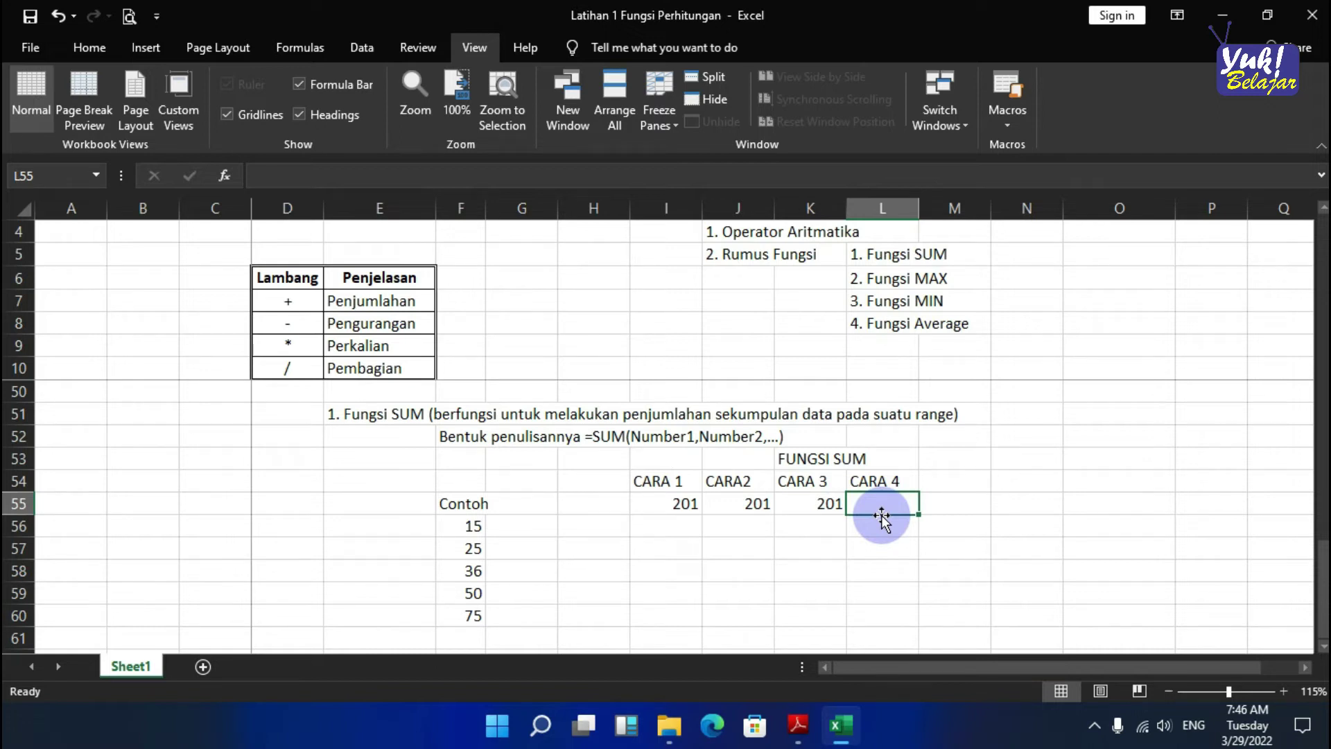
pyautogui.write('=SUM')
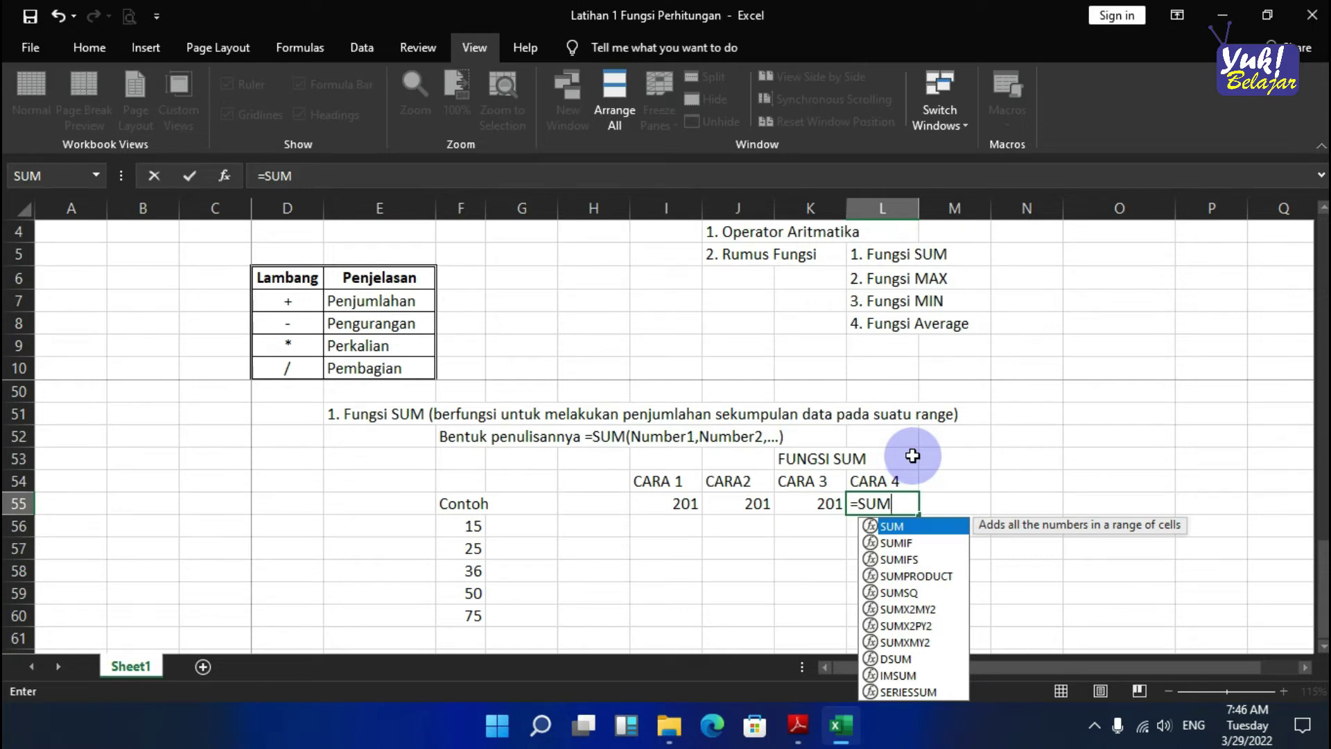
pyautogui.write('(')
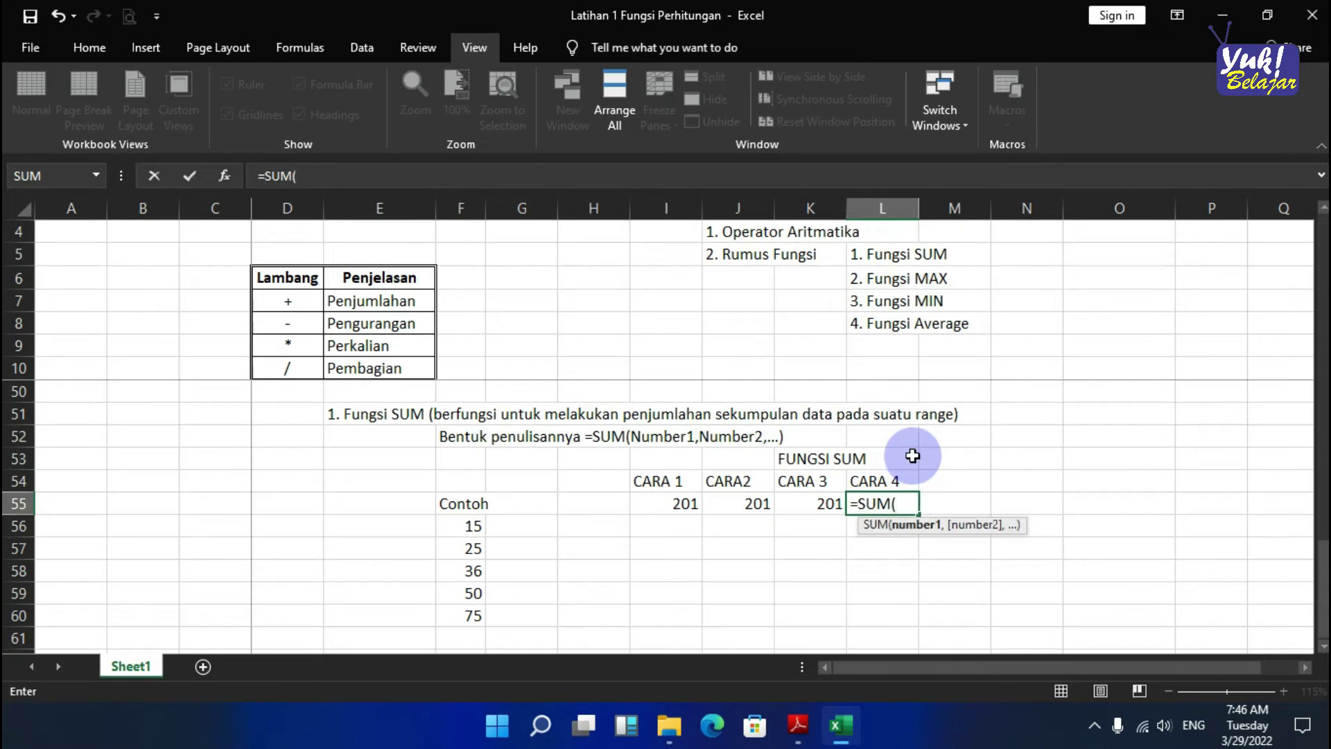
pyautogui.click(462, 524)
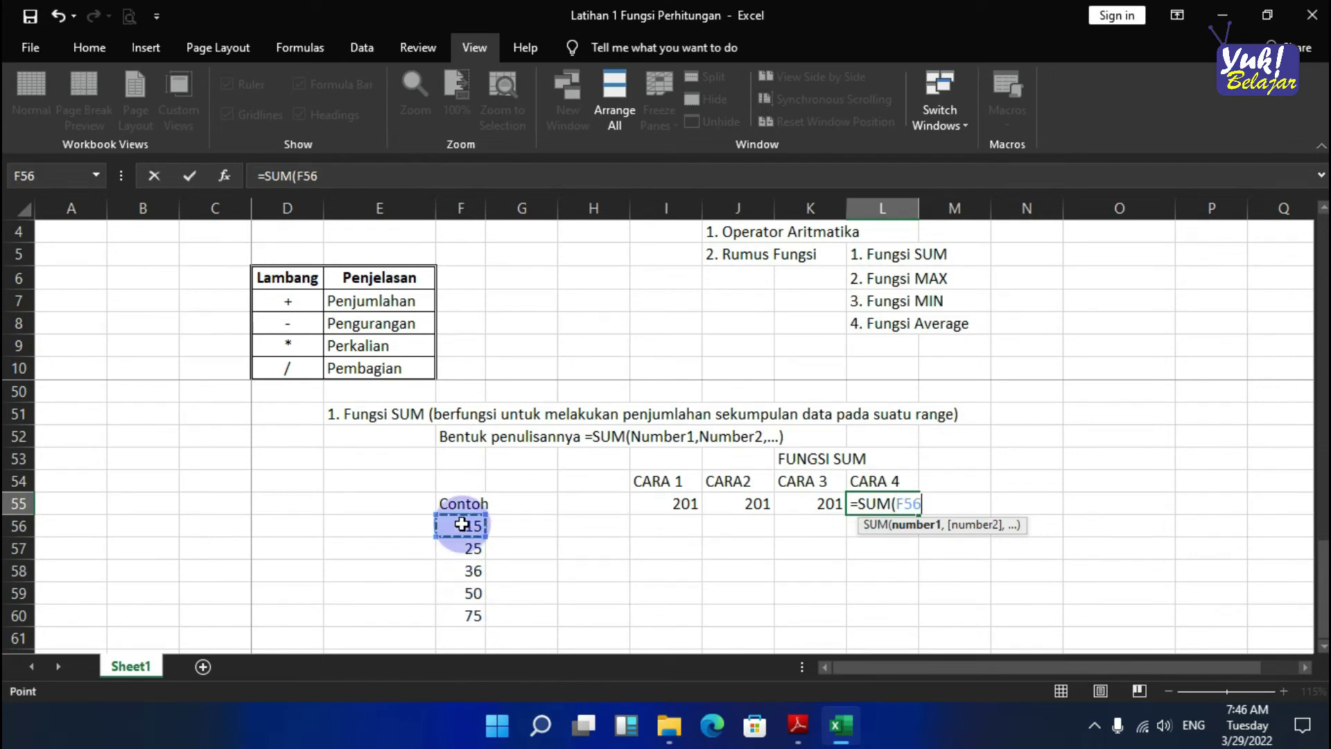
pyautogui.moveTo(462, 524); pyautogui.dragTo(469, 617)
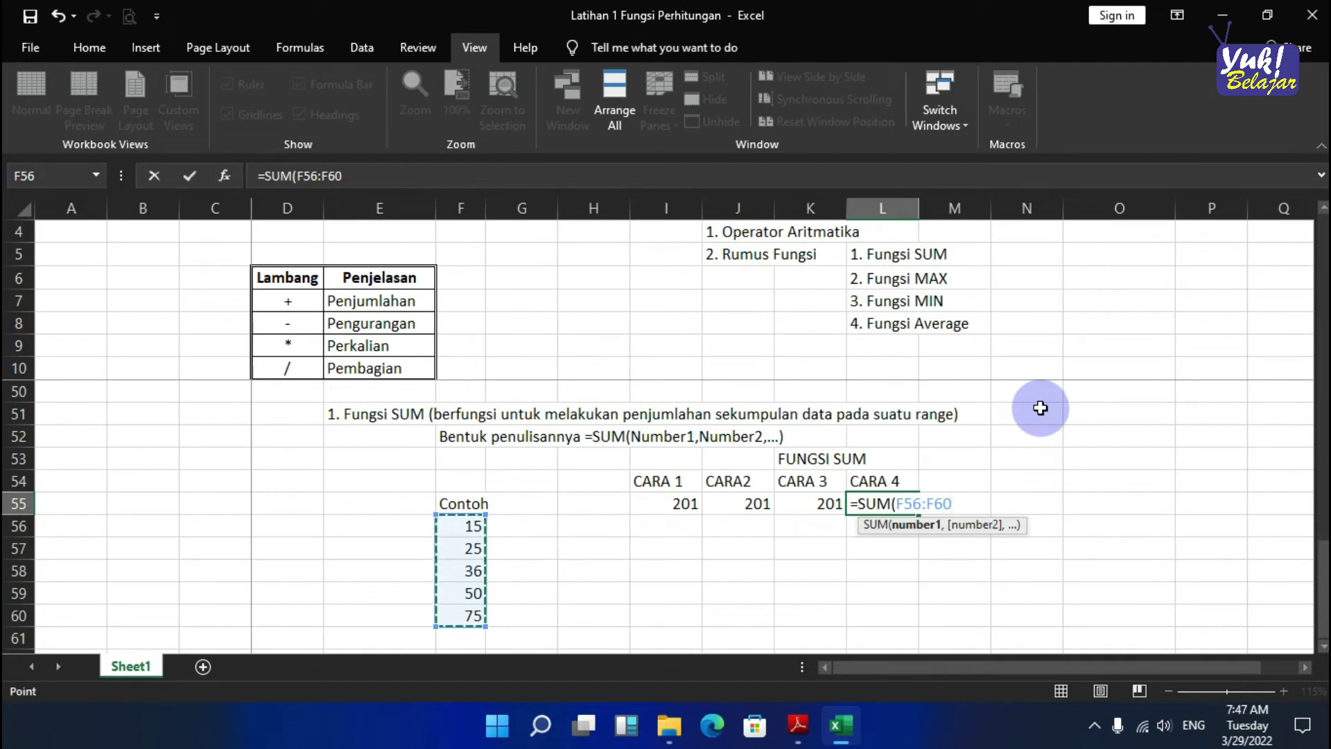
pyautogui.write(')')
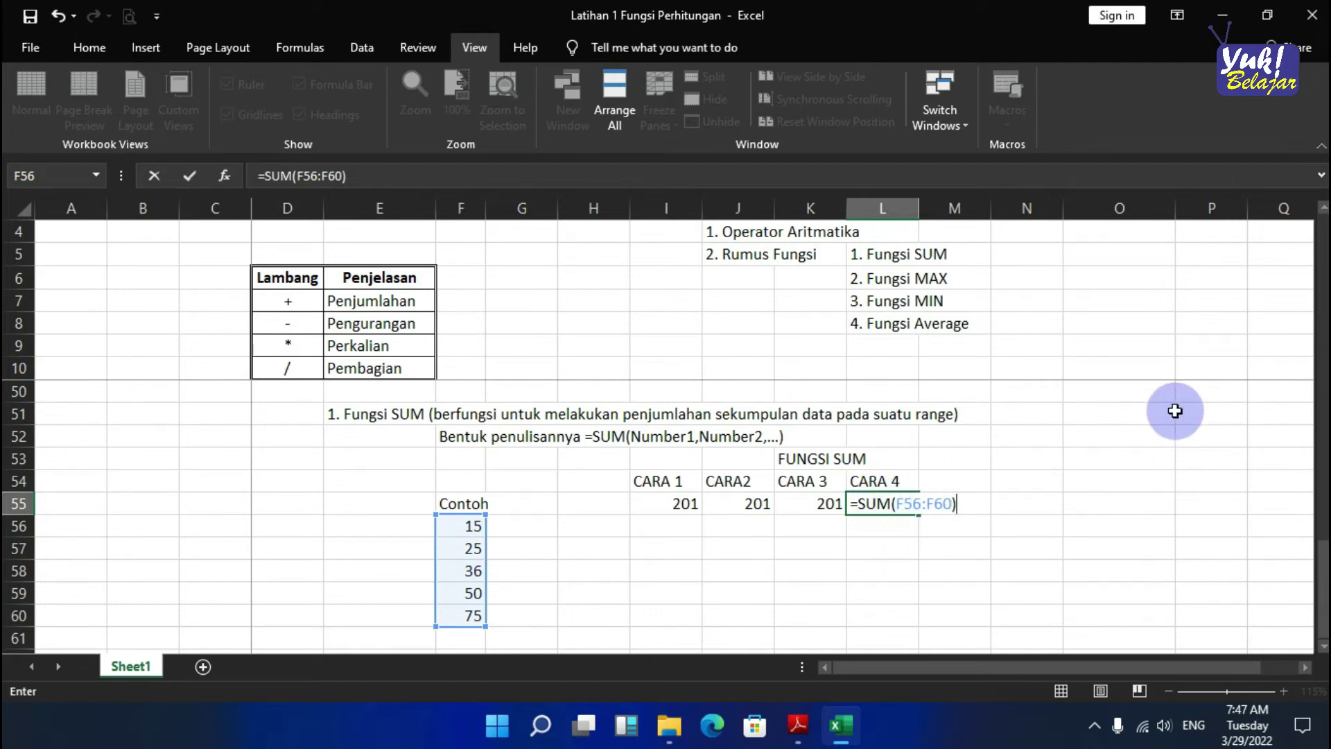
pyautogui.press('Return')
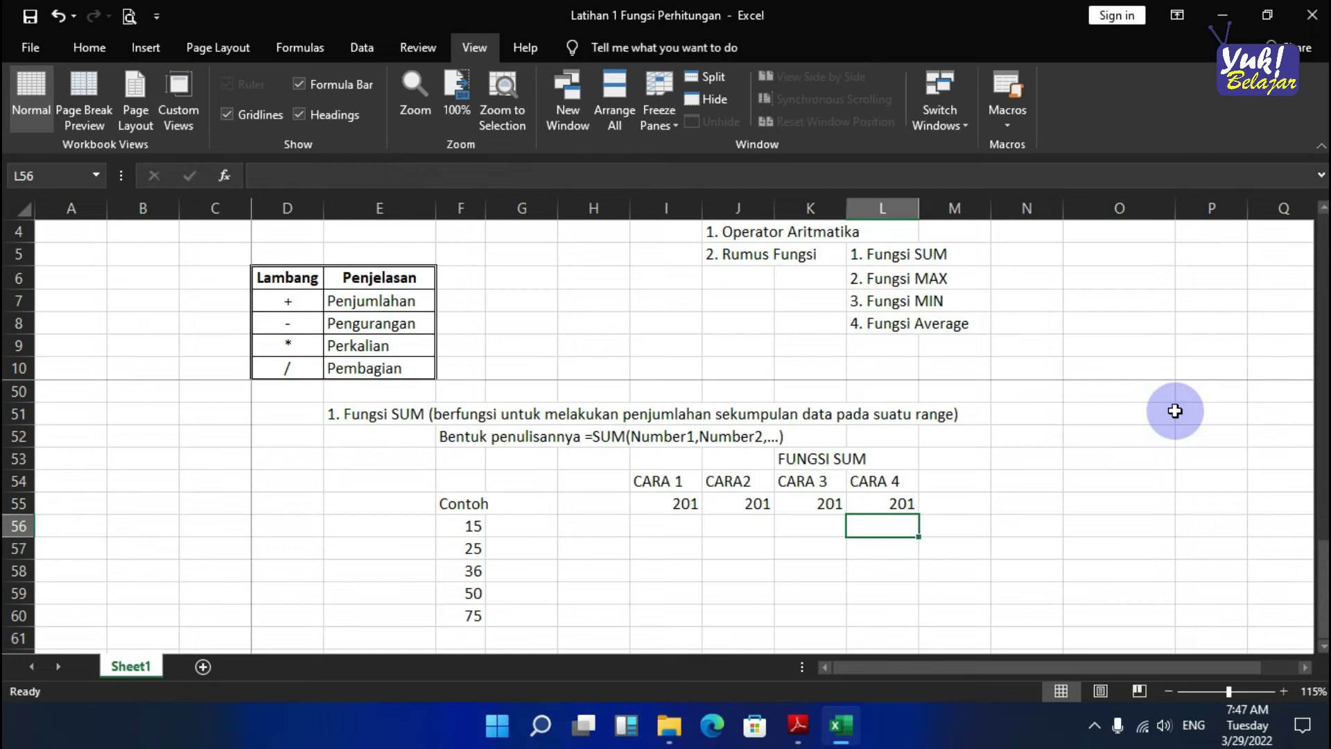
# - Review the formulas behind the totals under CARA 1, CARA 3 and CARA 4
pyautogui.click(664, 503)
pyautogui.click(807, 503)
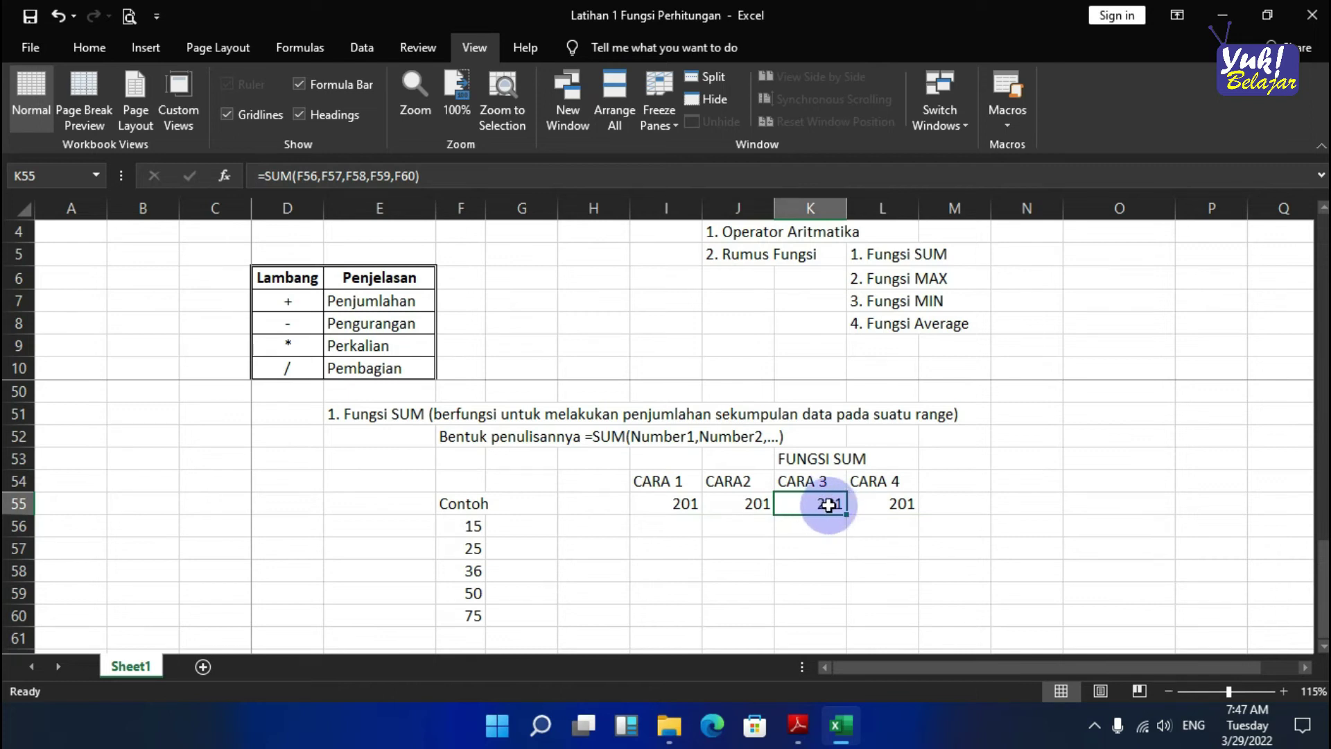
pyautogui.click(891, 503)
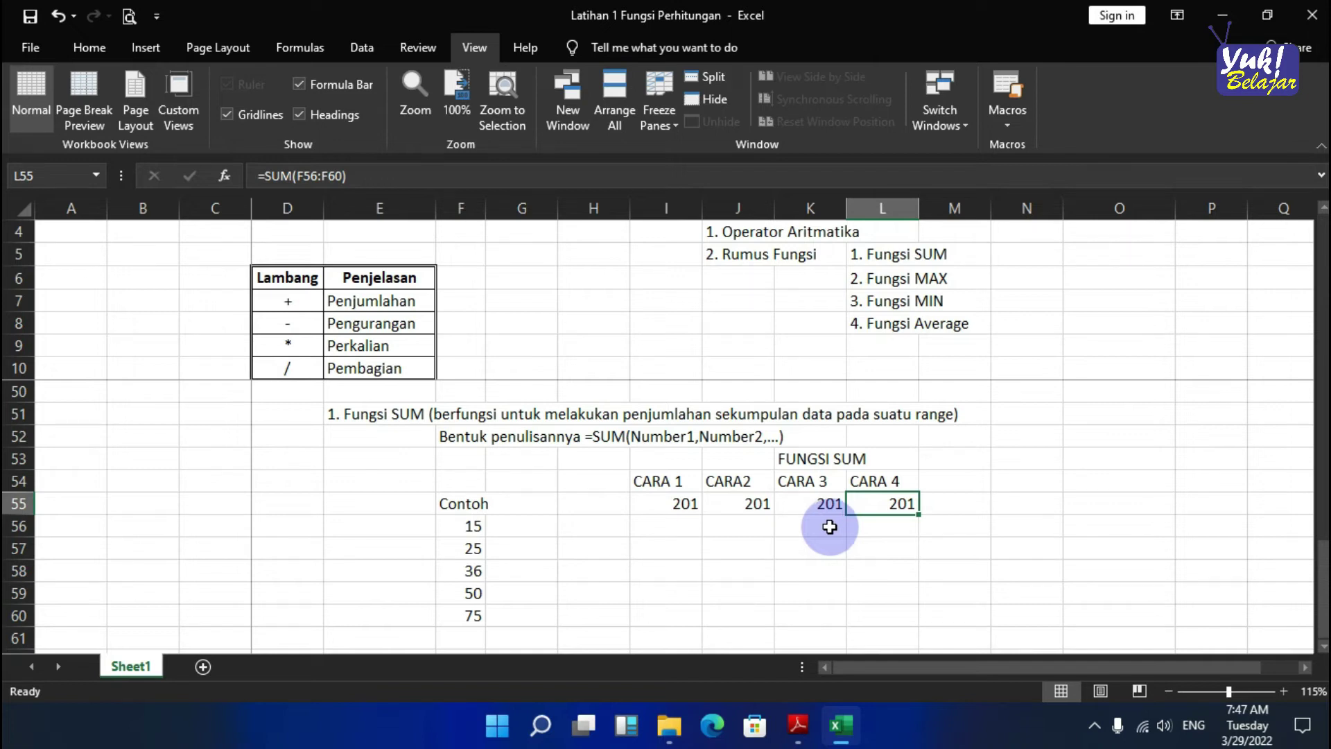
pyautogui.moveTo(796, 463); pyautogui.dragTo(885, 505)
pyautogui.moveTo(652, 481); pyautogui.dragTo(832, 526)
# - Apply All Borders to the method comparison table in I53:L56
pyautogui.moveTo(648, 455); pyautogui.dragTo(888, 613)
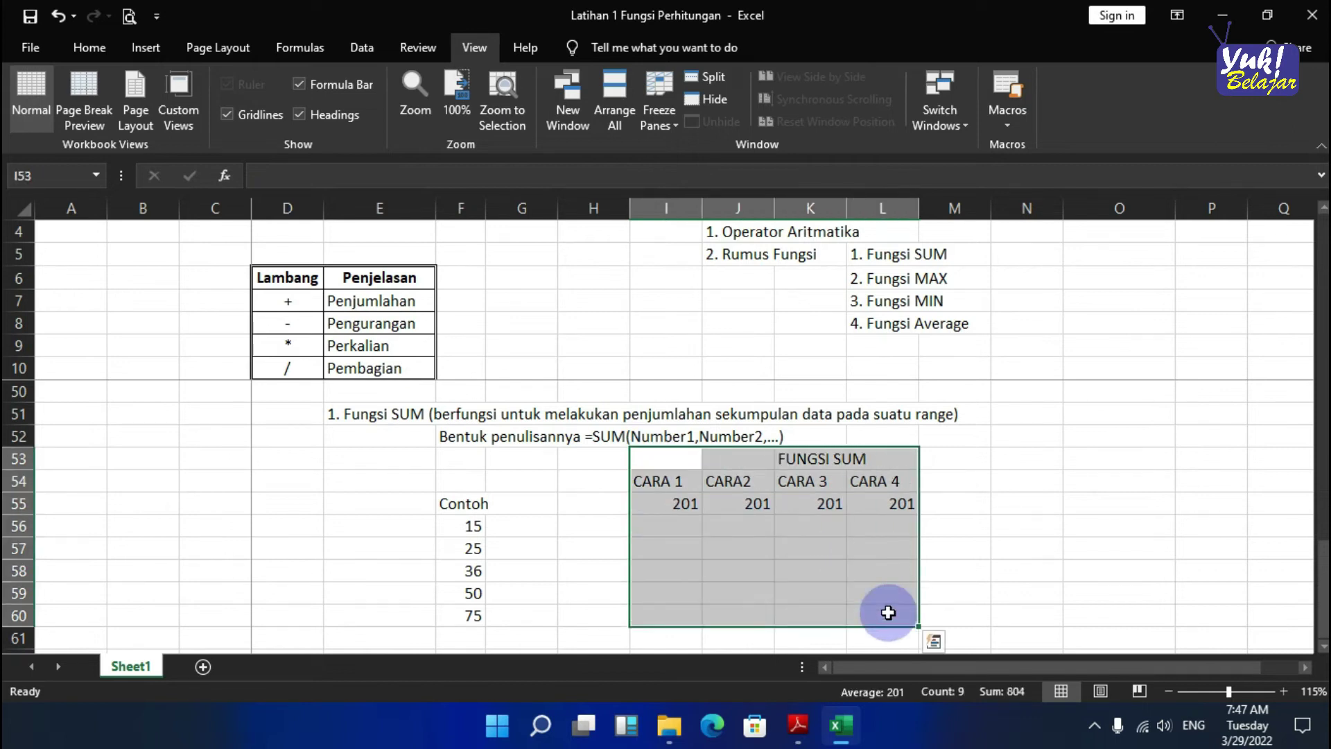
pyautogui.moveTo(672, 451); pyautogui.dragTo(876, 530)
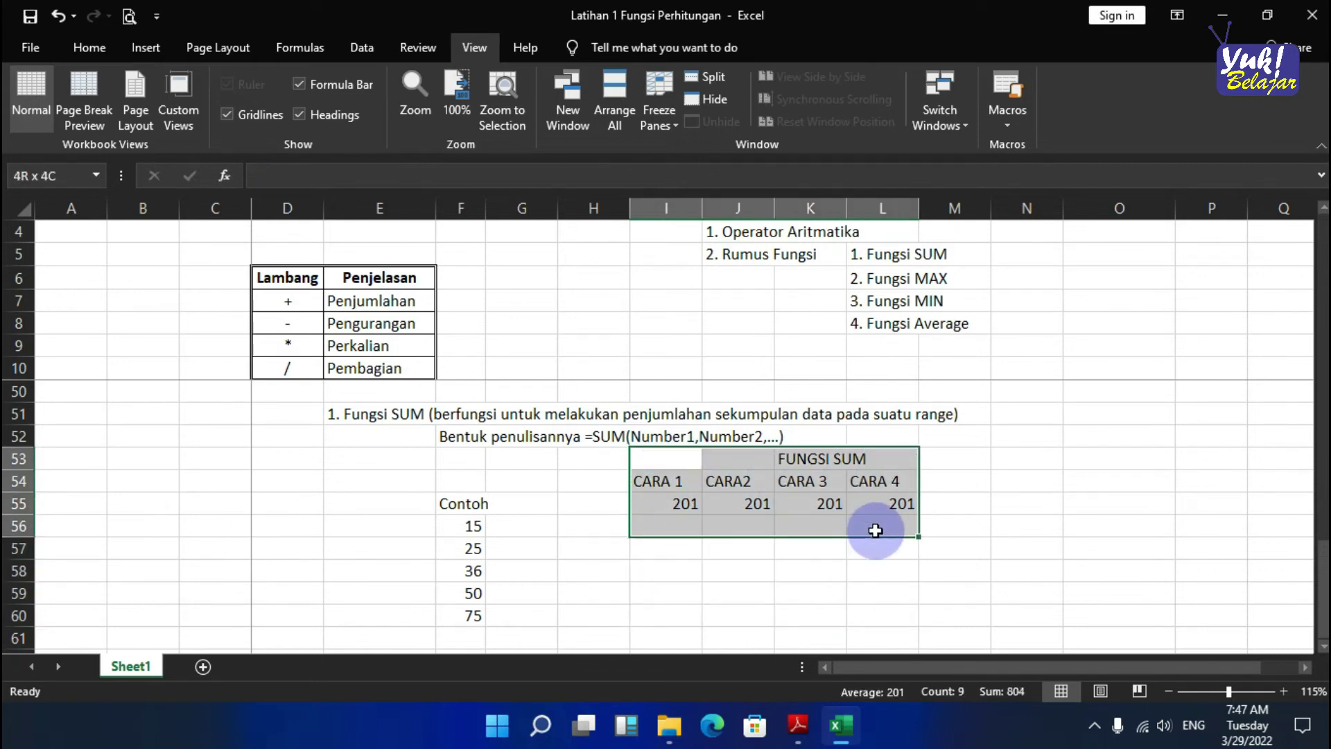
pyautogui.click(90, 43)
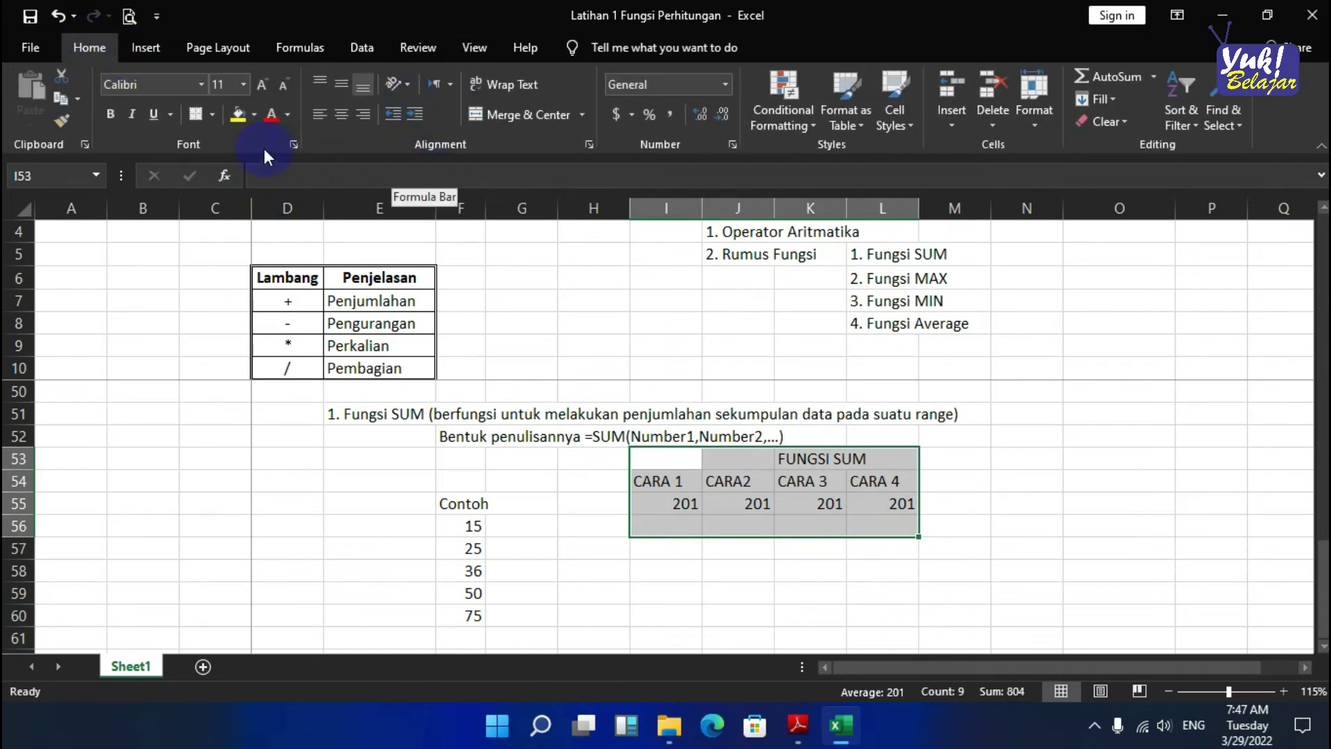
pyautogui.click(211, 115)
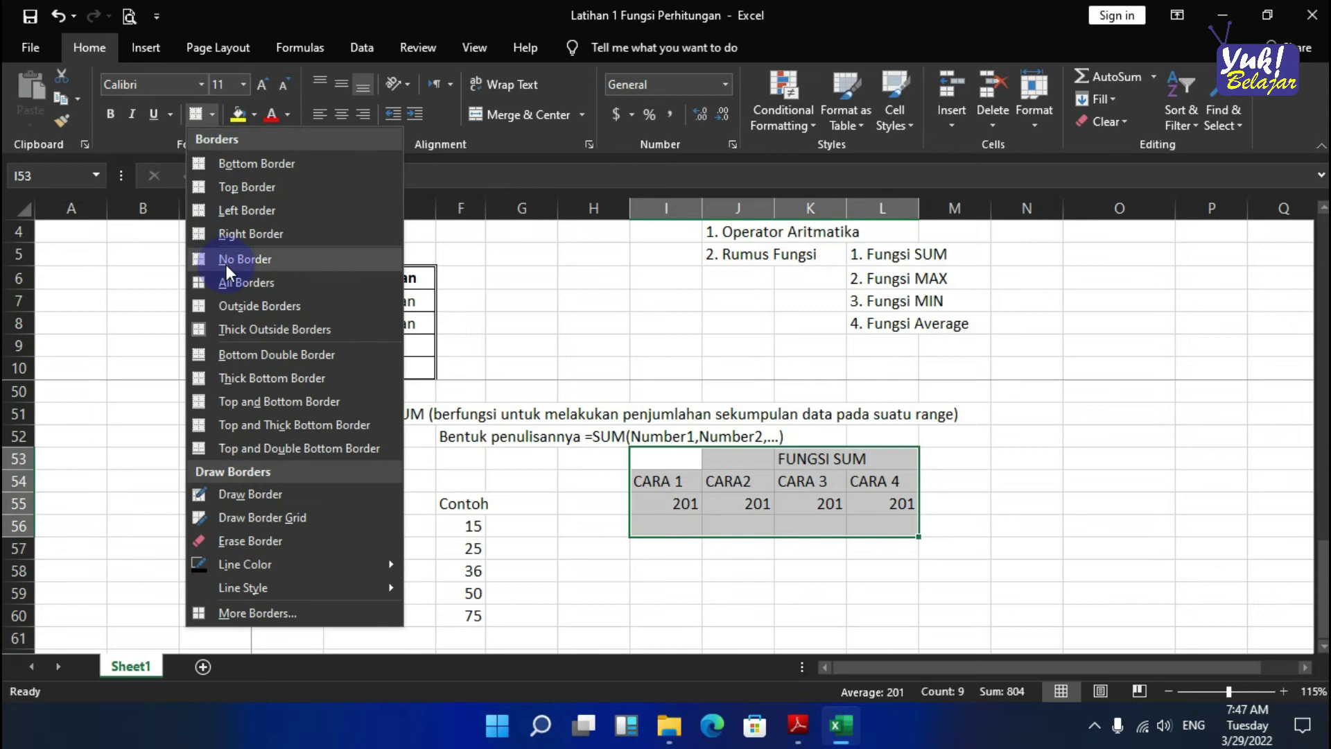
pyautogui.click(228, 285)
pyautogui.click(1064, 543)
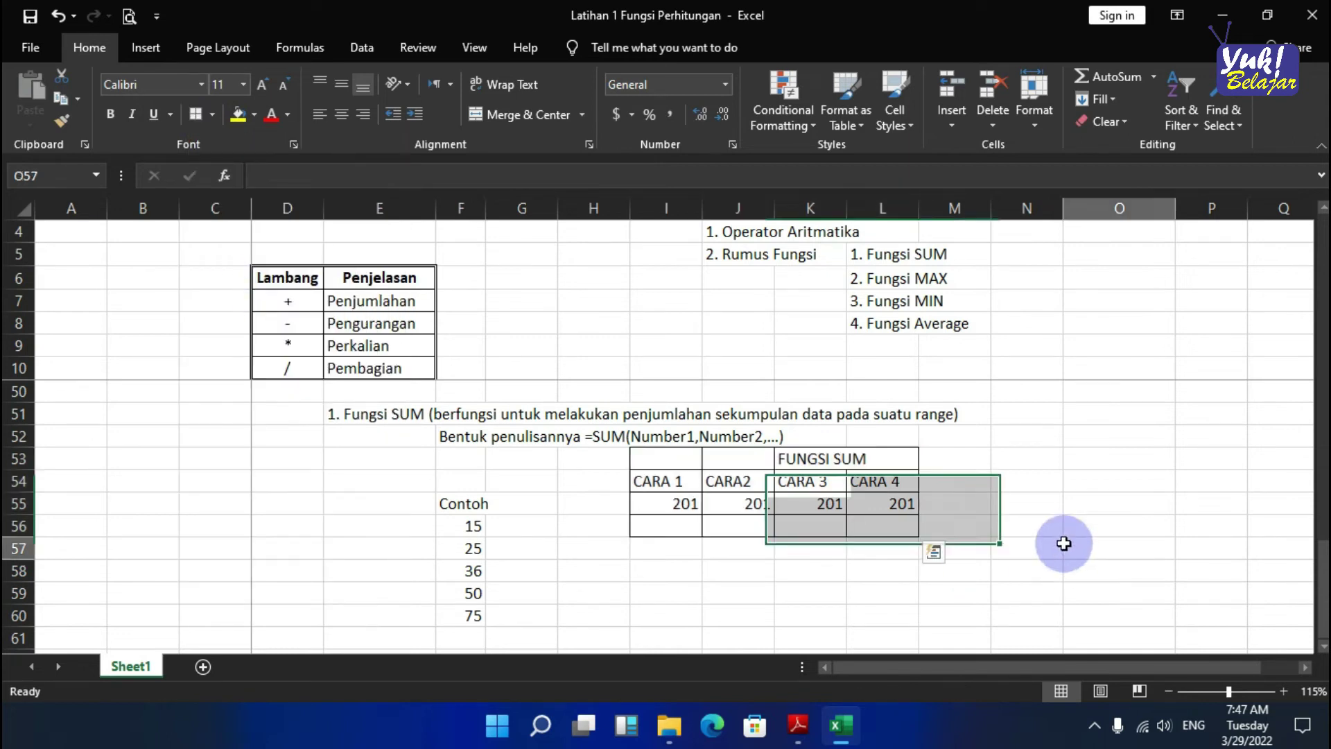
# - Merge and center the FUNGSI SUM heading across K53:L53 and the empty header cells I53:J53
pyautogui.moveTo(836, 458); pyautogui.dragTo(865, 456)
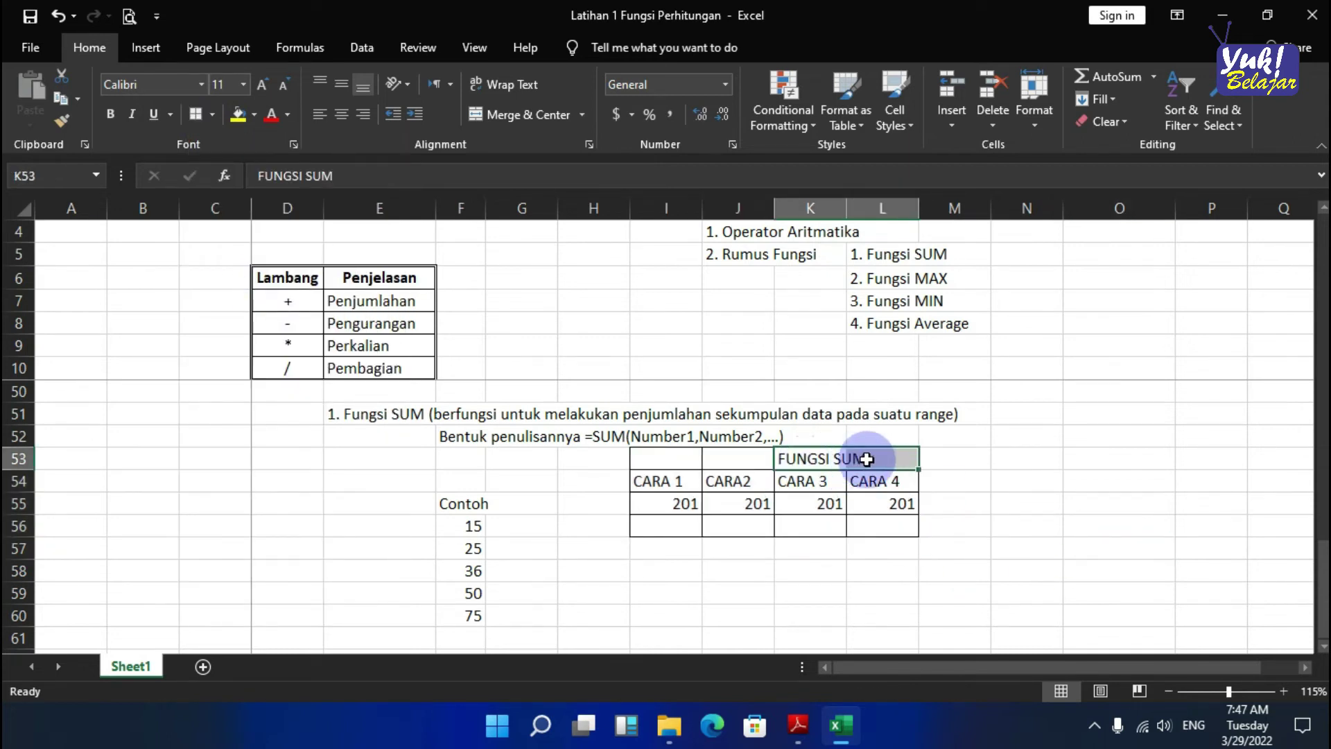
pyautogui.click(510, 121)
pyautogui.click(725, 461)
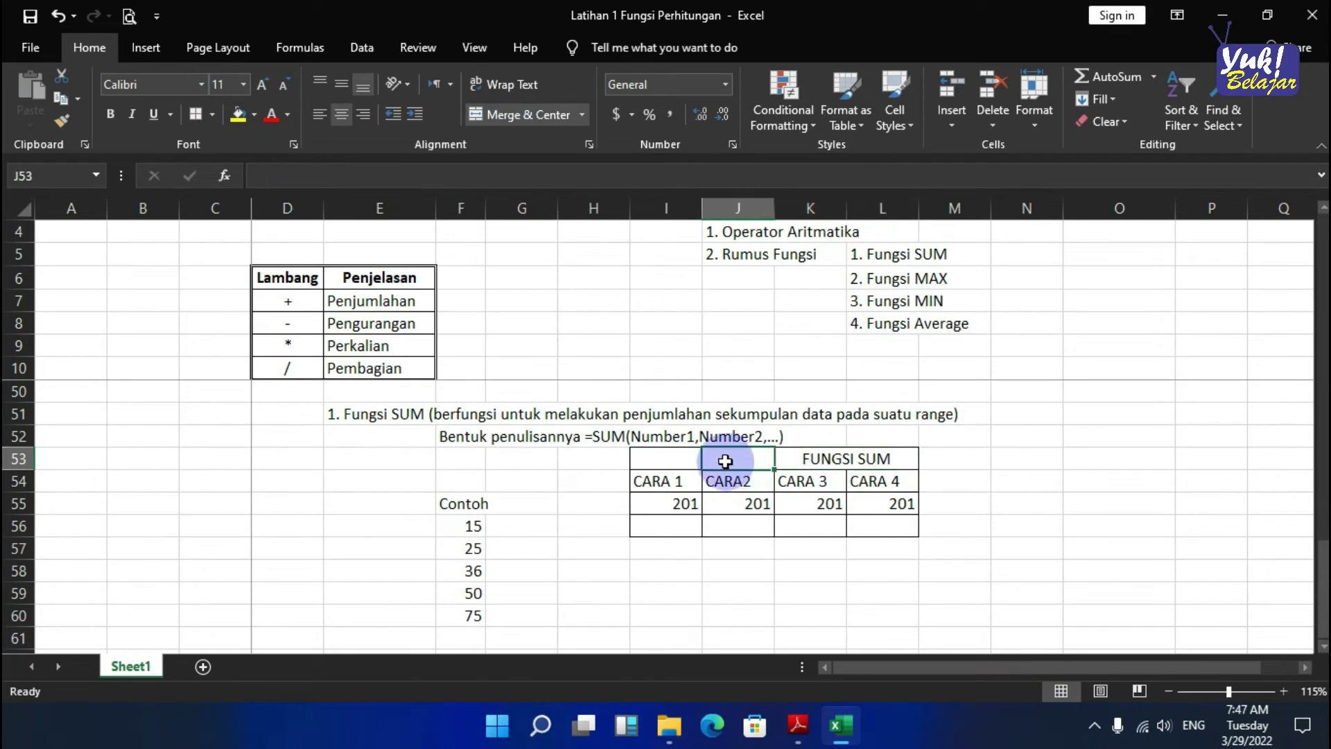
pyautogui.moveTo(725, 461); pyautogui.dragTo(675, 463)
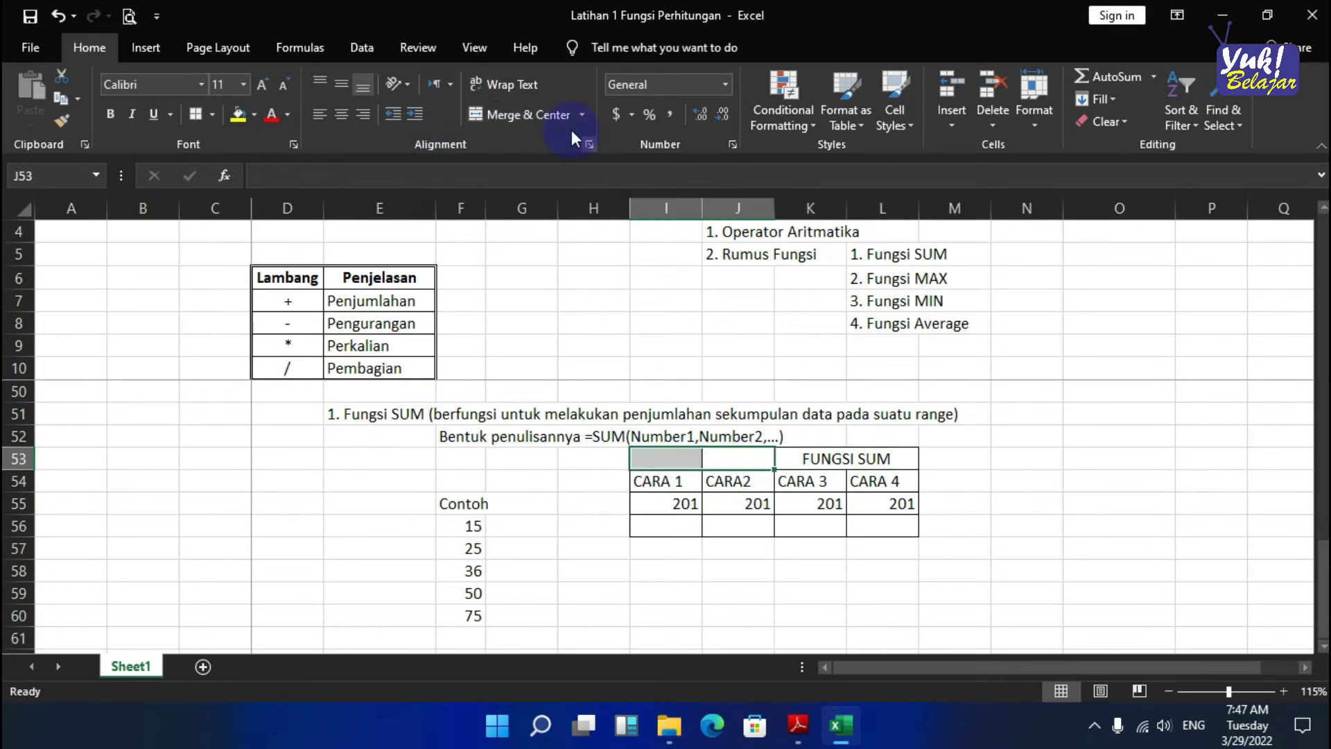
pyautogui.click(545, 115)
pyautogui.click(810, 525)
# - Center the method labels and totals in I54:L56 horizontally and vertically
pyautogui.moveTo(673, 480); pyautogui.dragTo(860, 529)
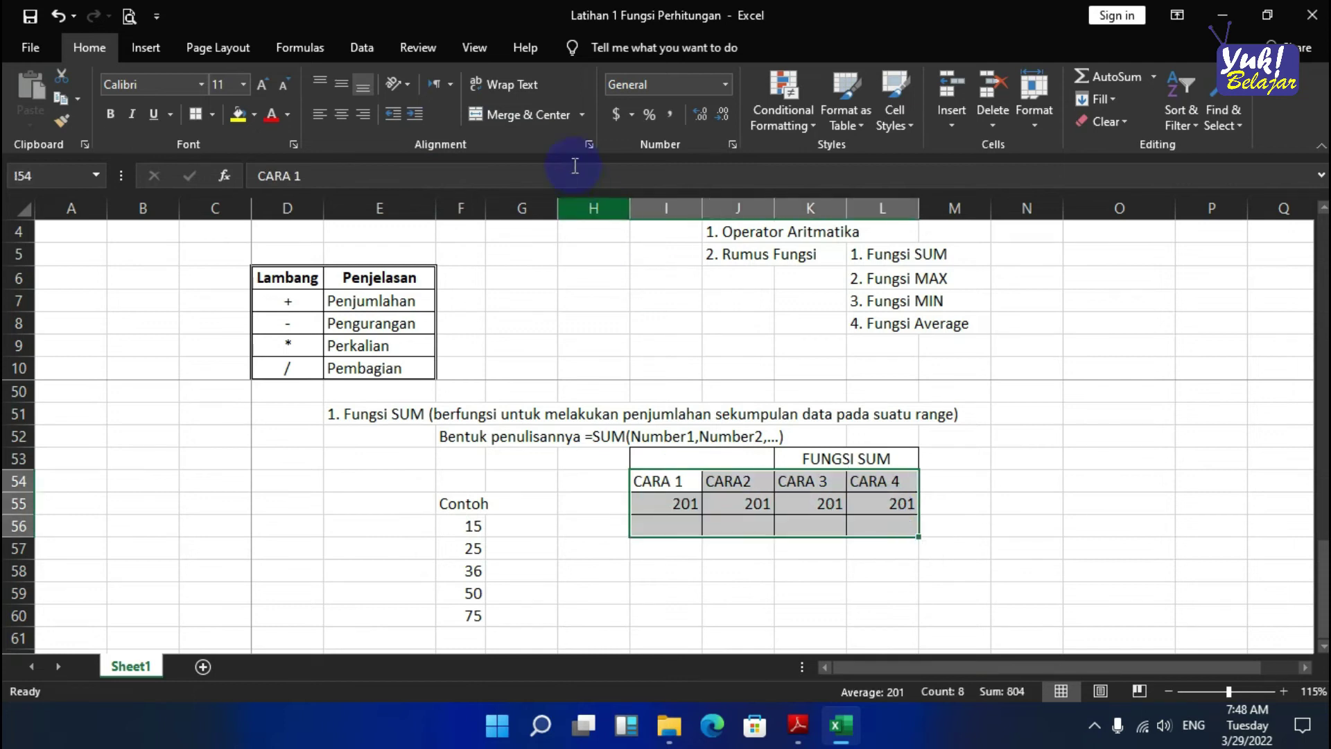
pyautogui.click(339, 112)
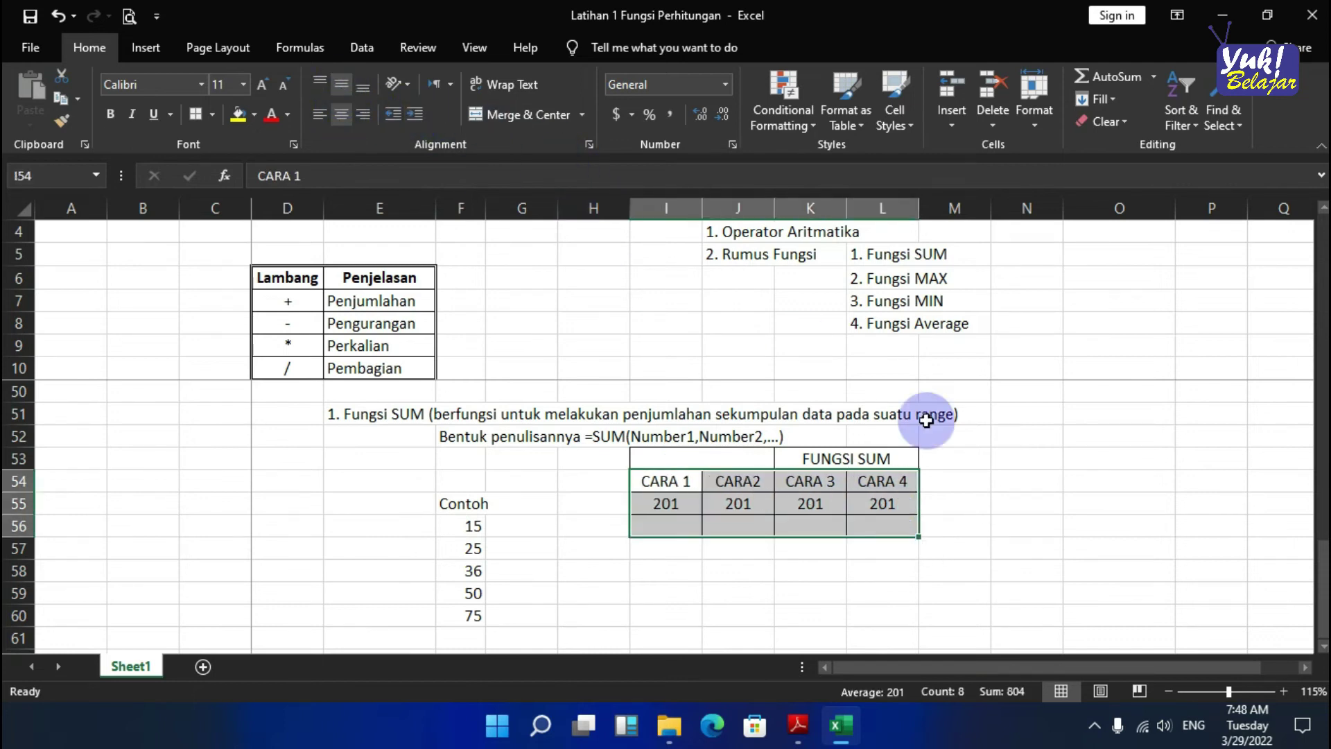
pyautogui.click(1022, 455)
# - Examine the FUNGSI SUM columns and the range formula behind the CARA 4 total in L55
pyautogui.moveTo(830, 458); pyautogui.dragTo(861, 538)
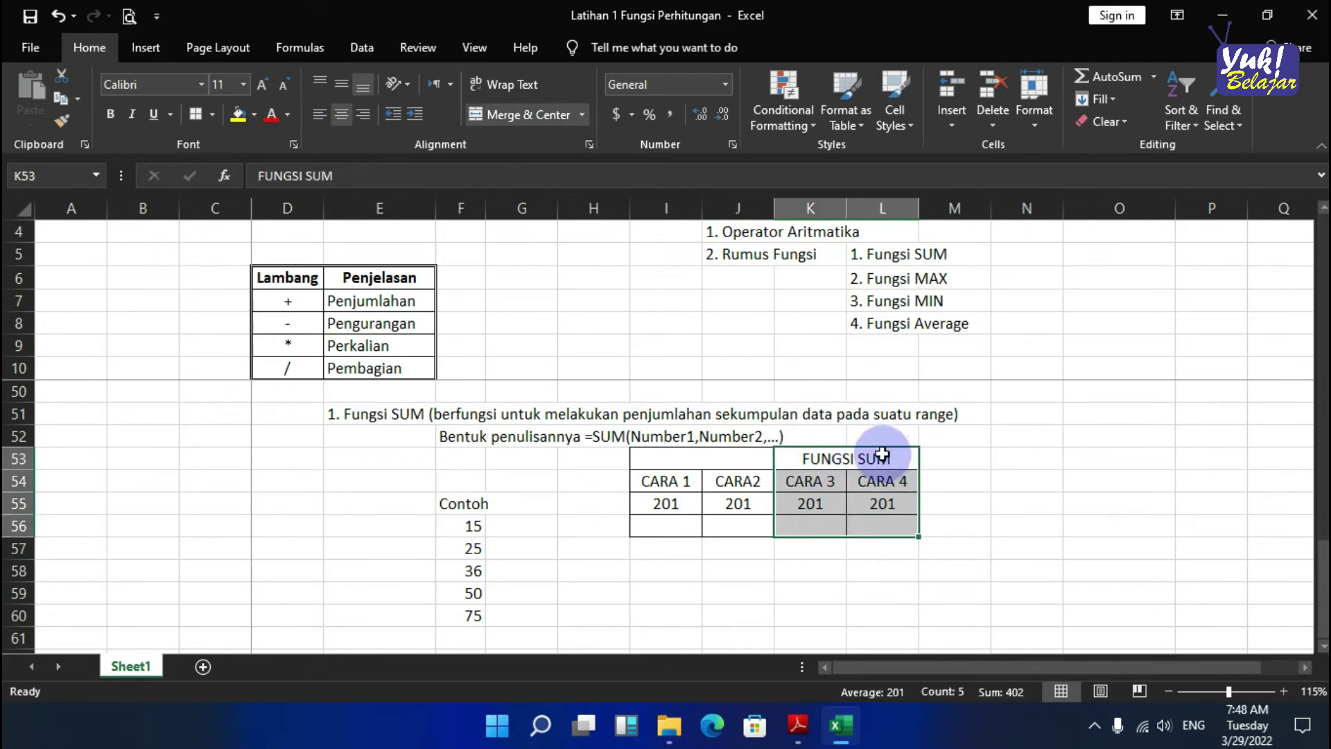
pyautogui.click(1046, 451)
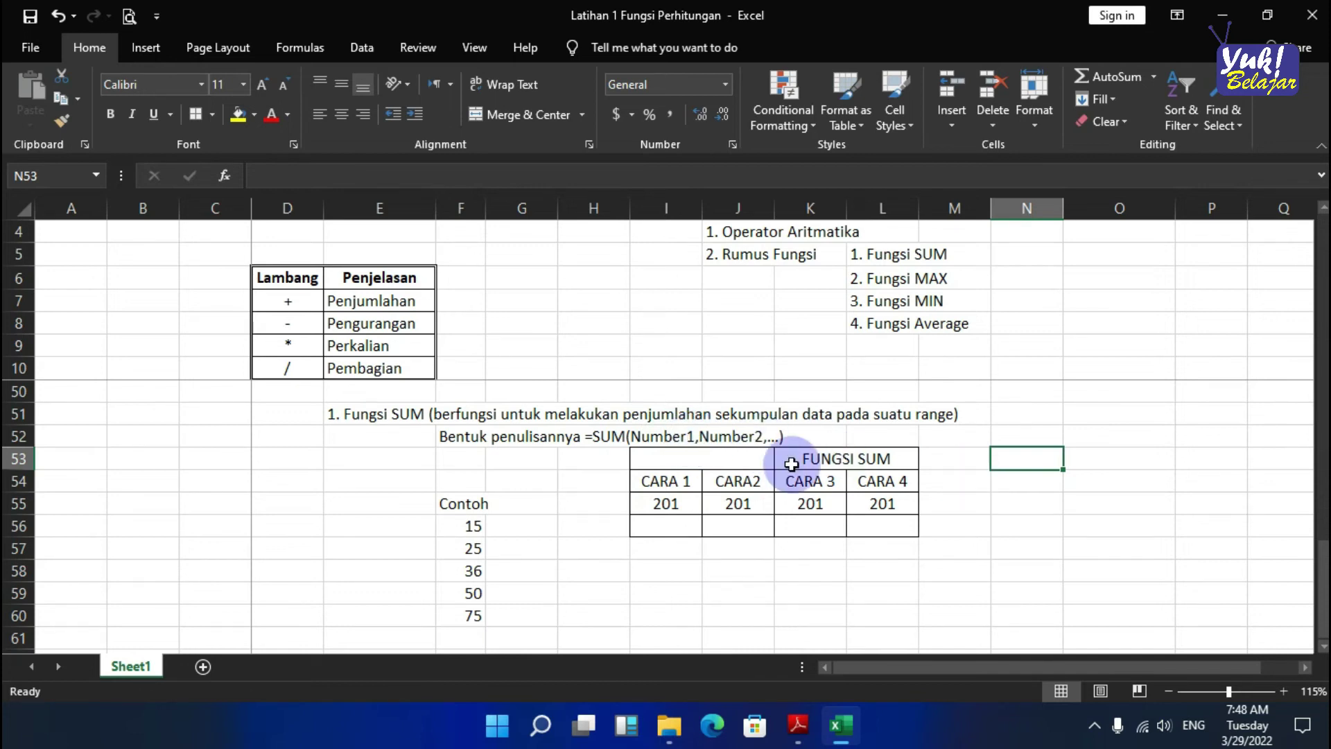
pyautogui.click(891, 484)
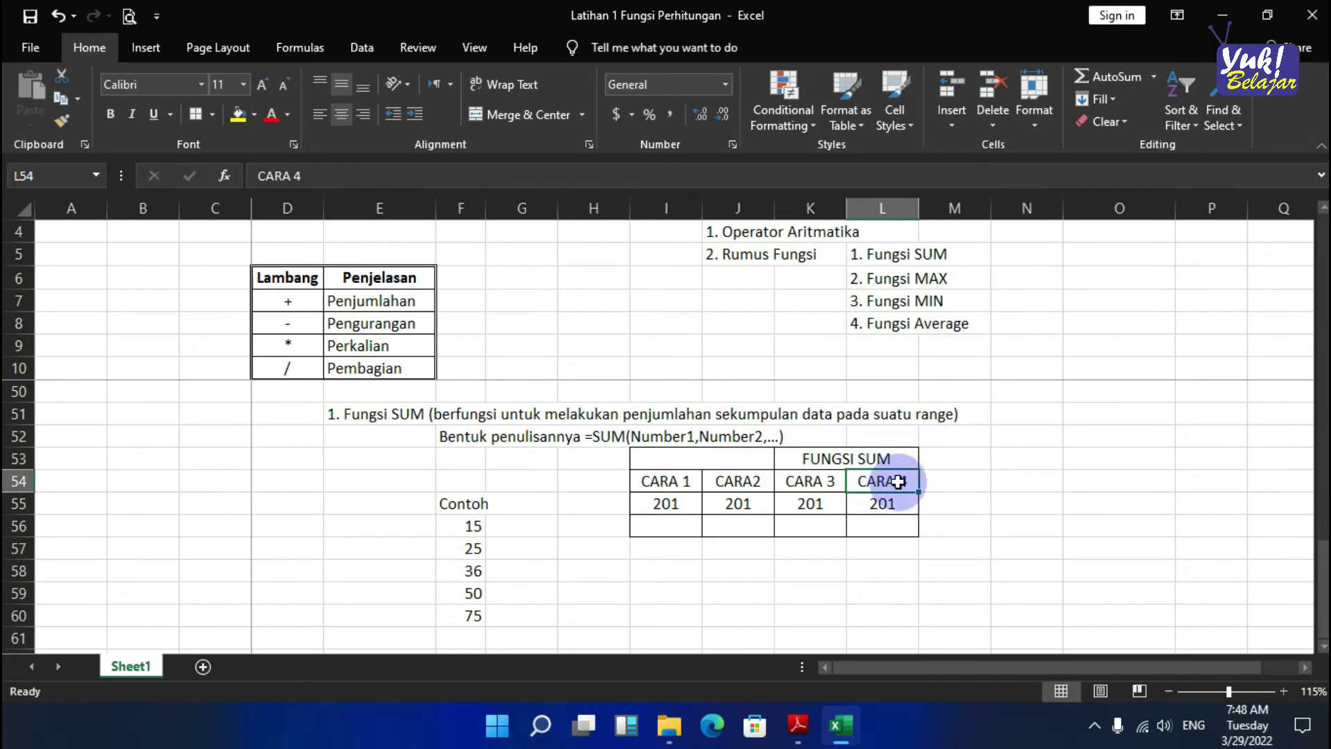
pyautogui.click(877, 504)
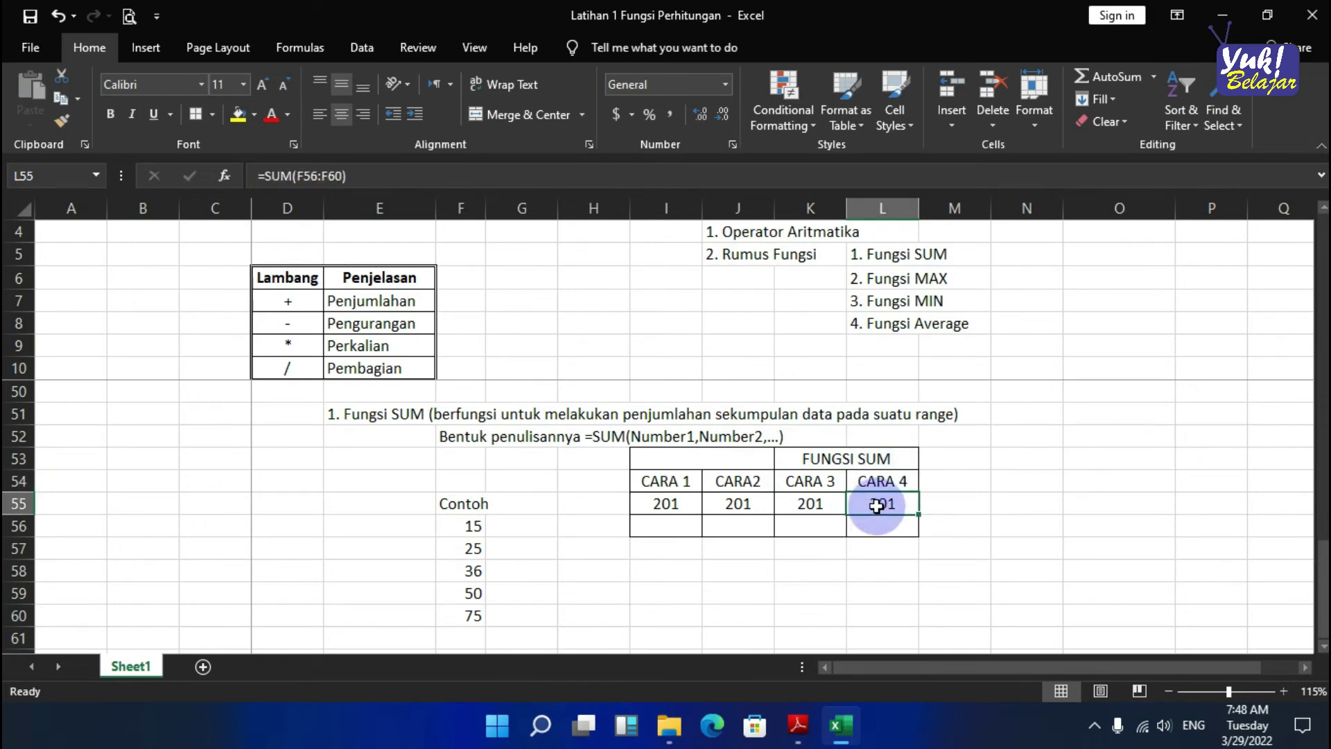
pyautogui.click(318, 175)
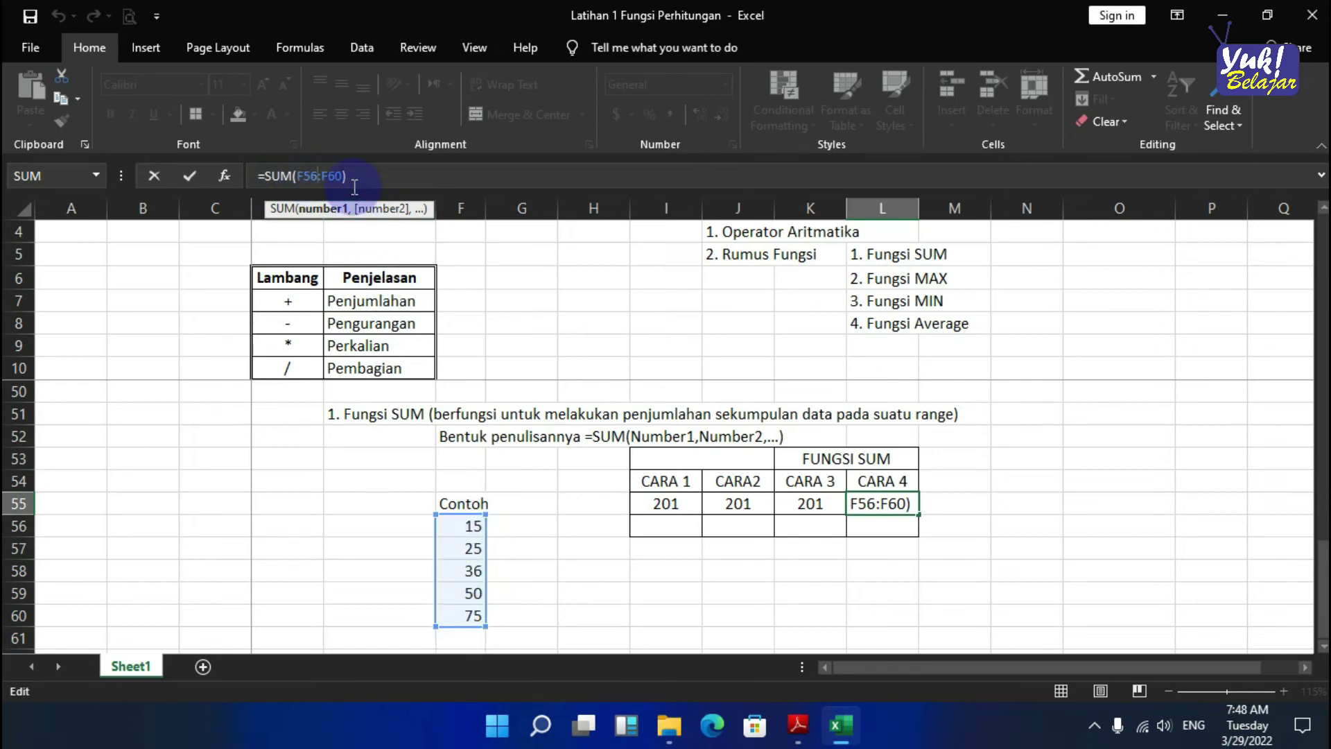
pyautogui.click(974, 533)
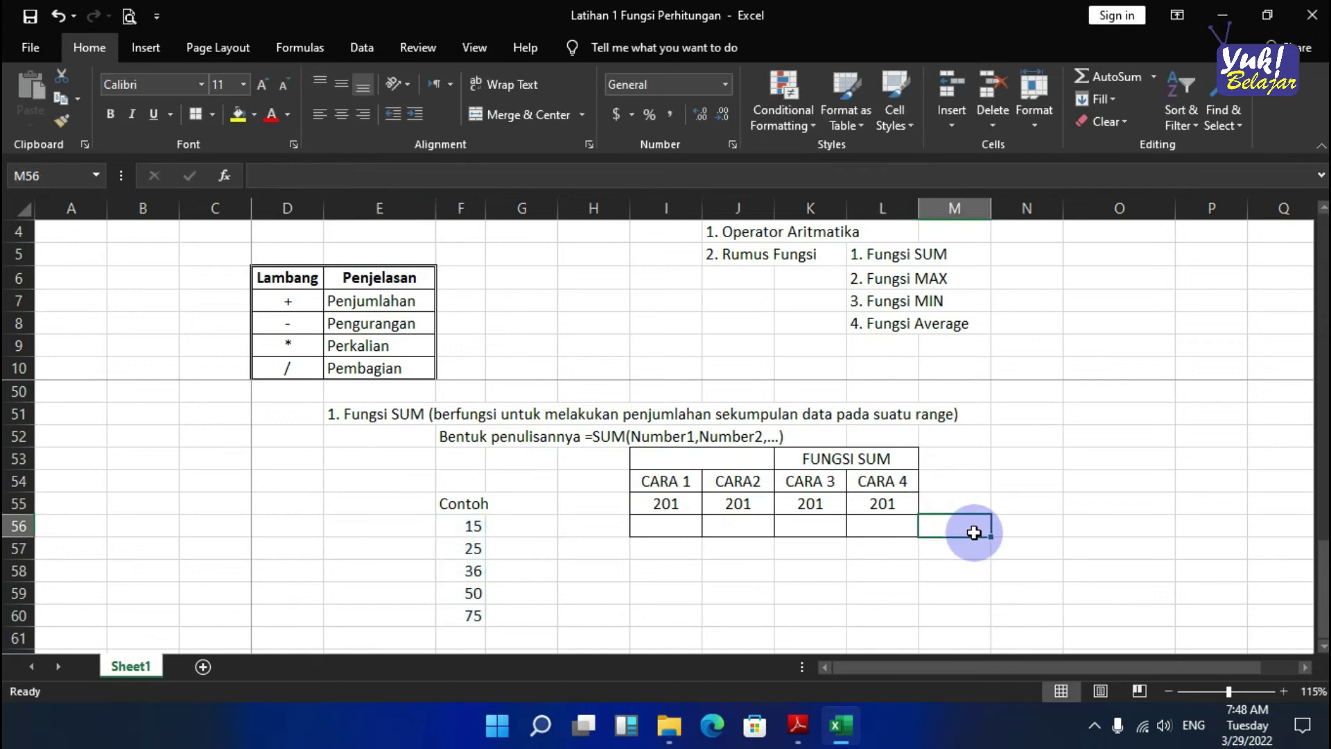
# - Enter the heading "Contoh 2" in cell G55 beside the Contoh column
pyautogui.scroll(-1, 974, 532)
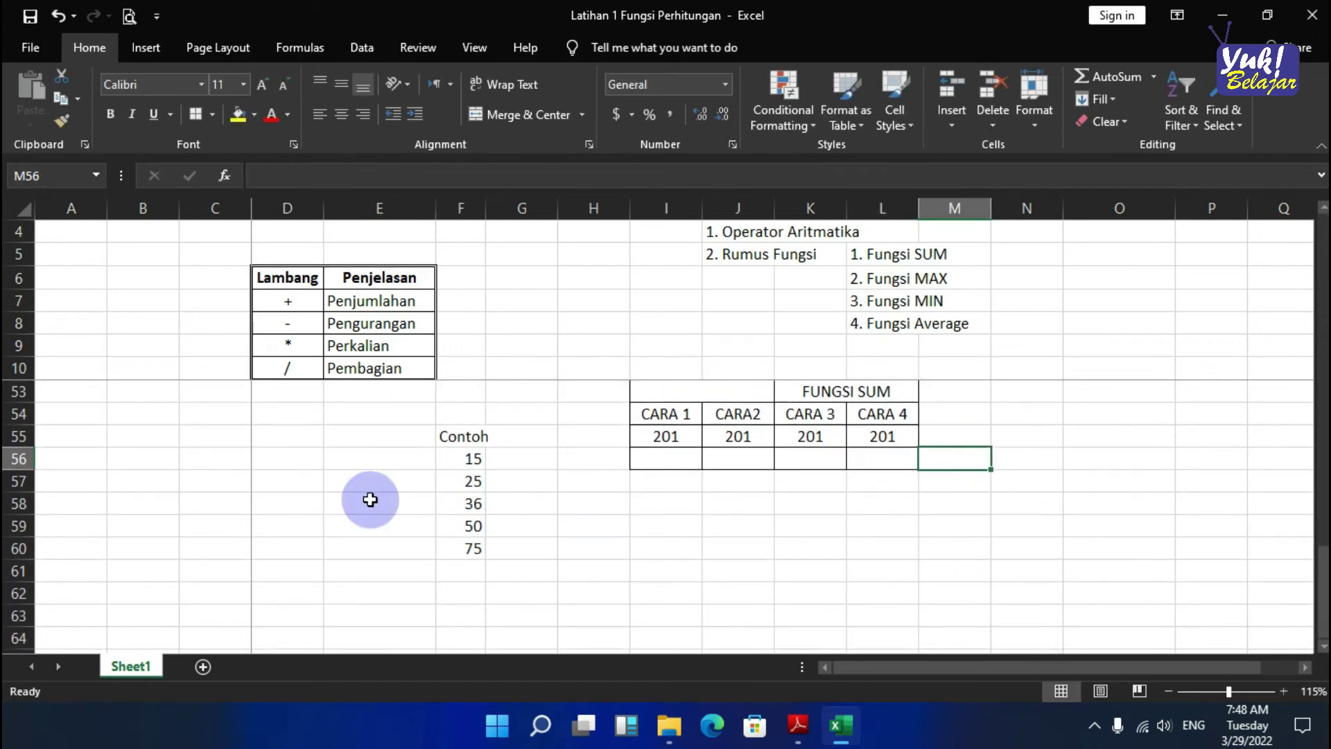
pyautogui.click(563, 440)
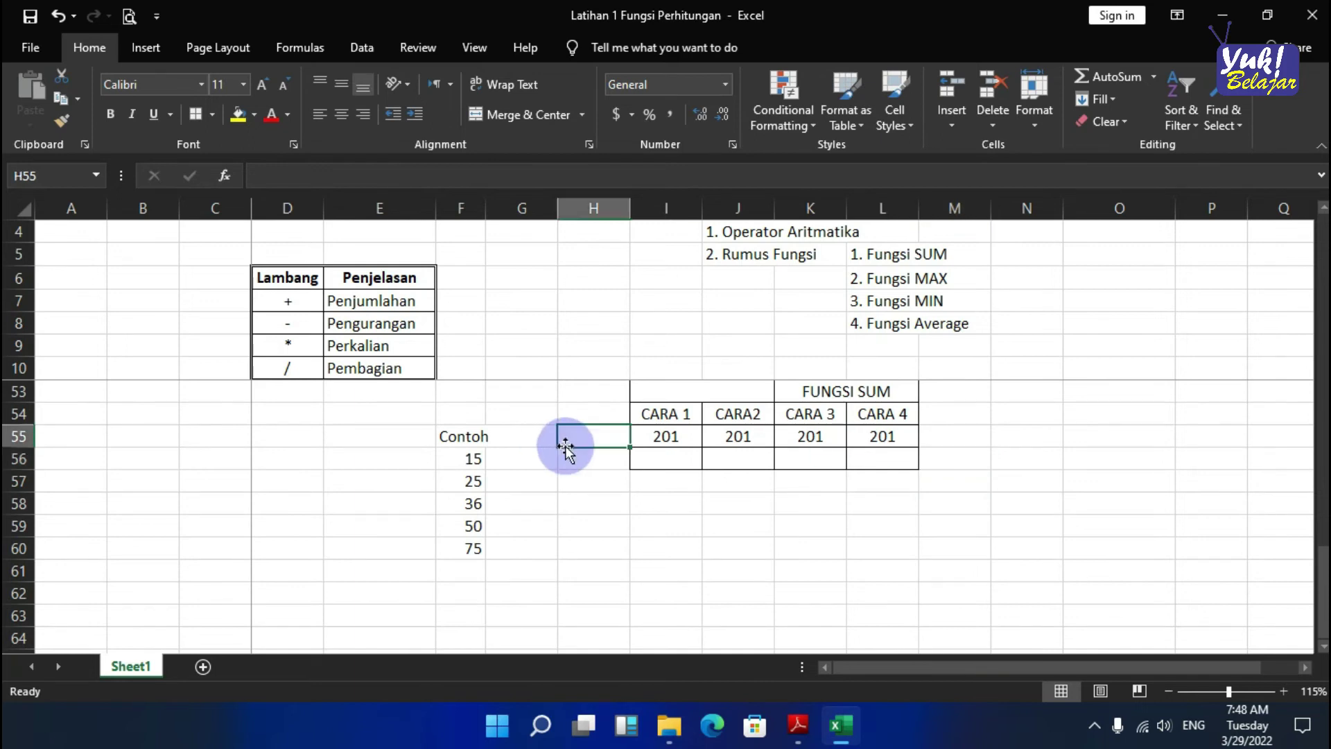
pyautogui.click(525, 456)
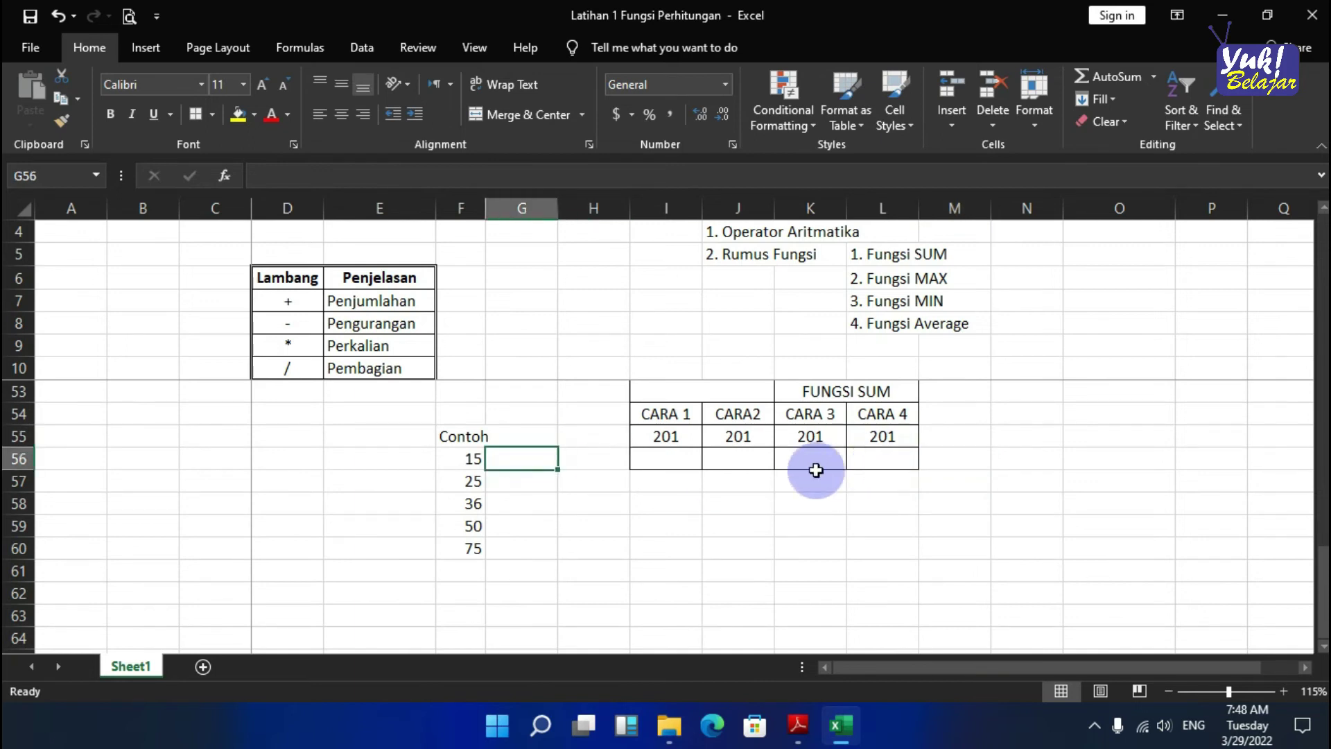
pyautogui.click(548, 441)
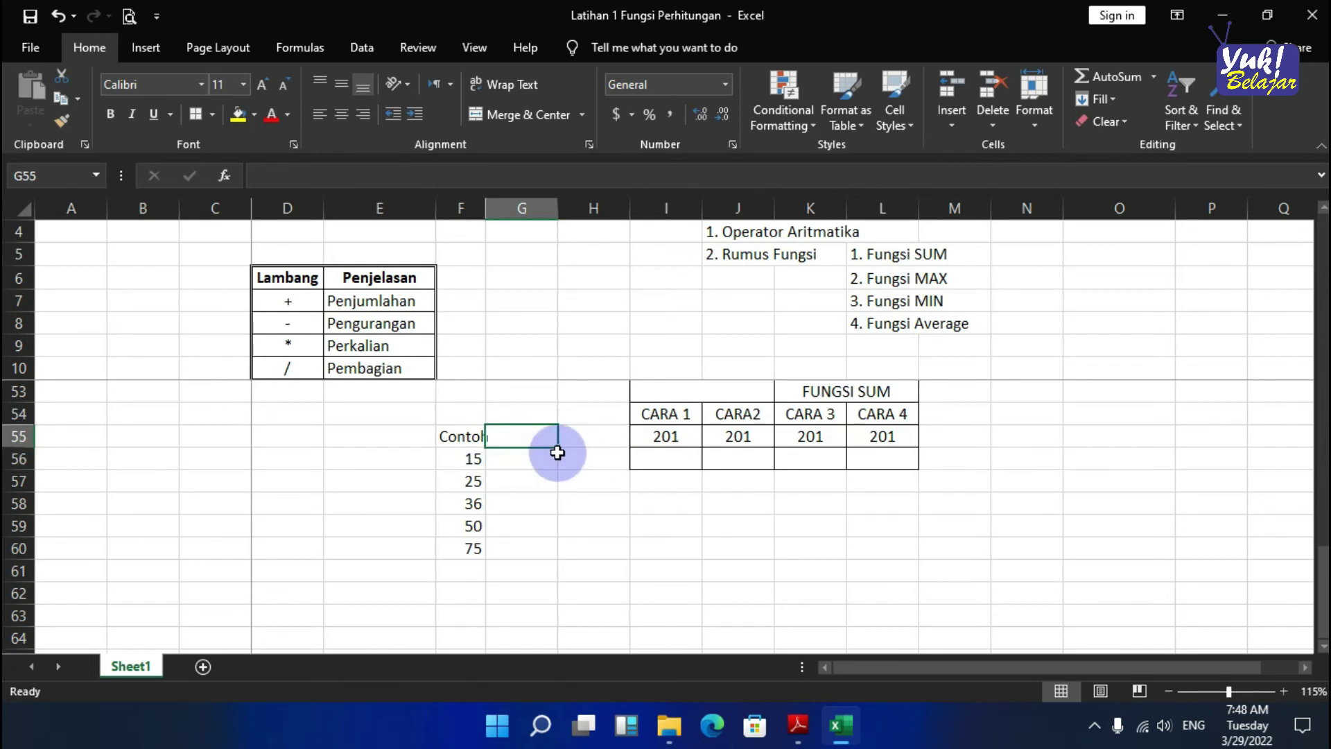
pyautogui.write('CO')
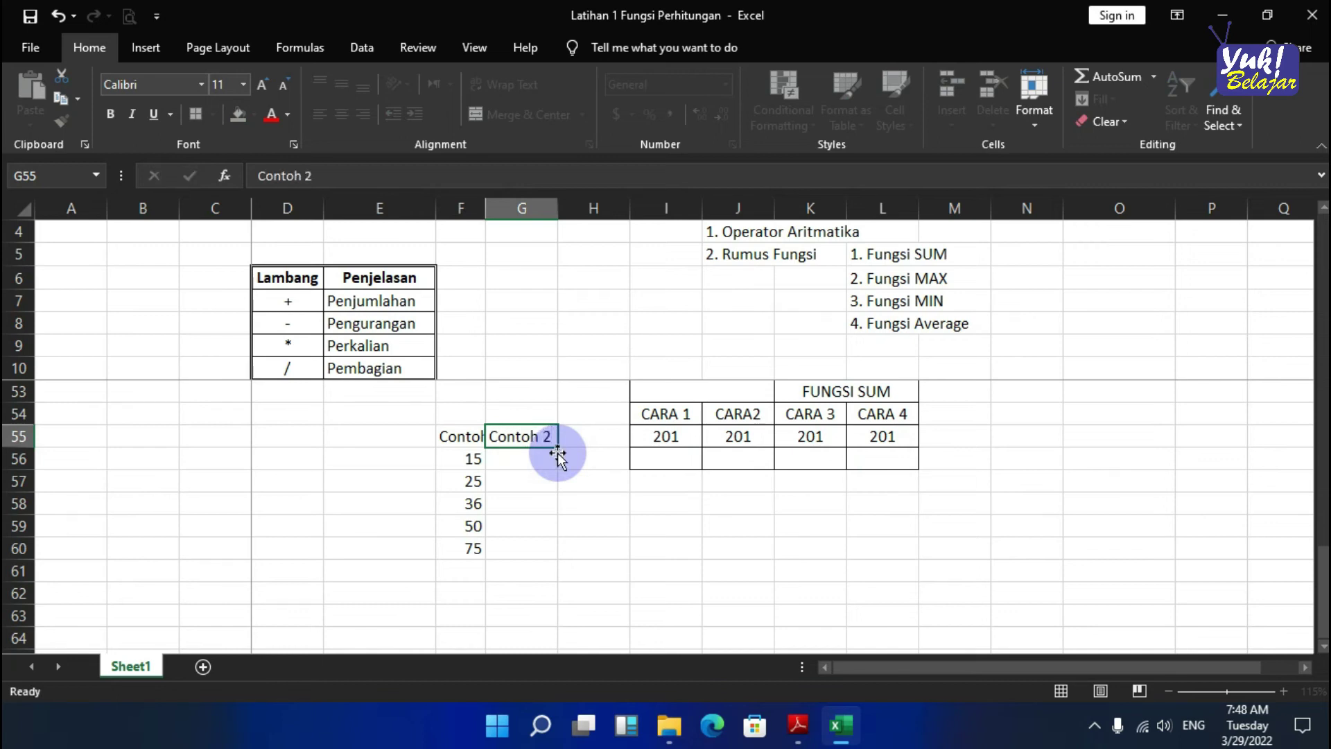
pyautogui.press('Return')
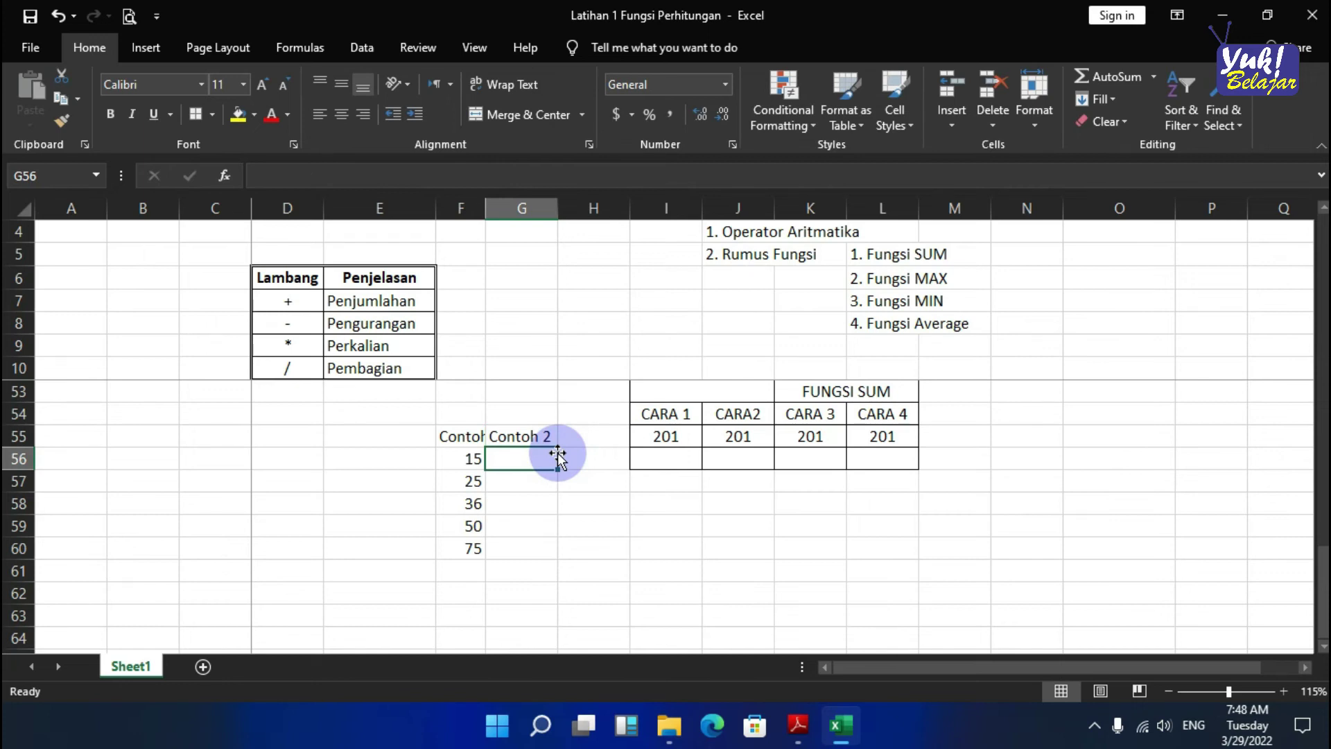
# - Enter 1000, 2536, 58950, 356685 and 2584457 under Contoh 2 in cells G56:G60
pyautogui.write('1000')
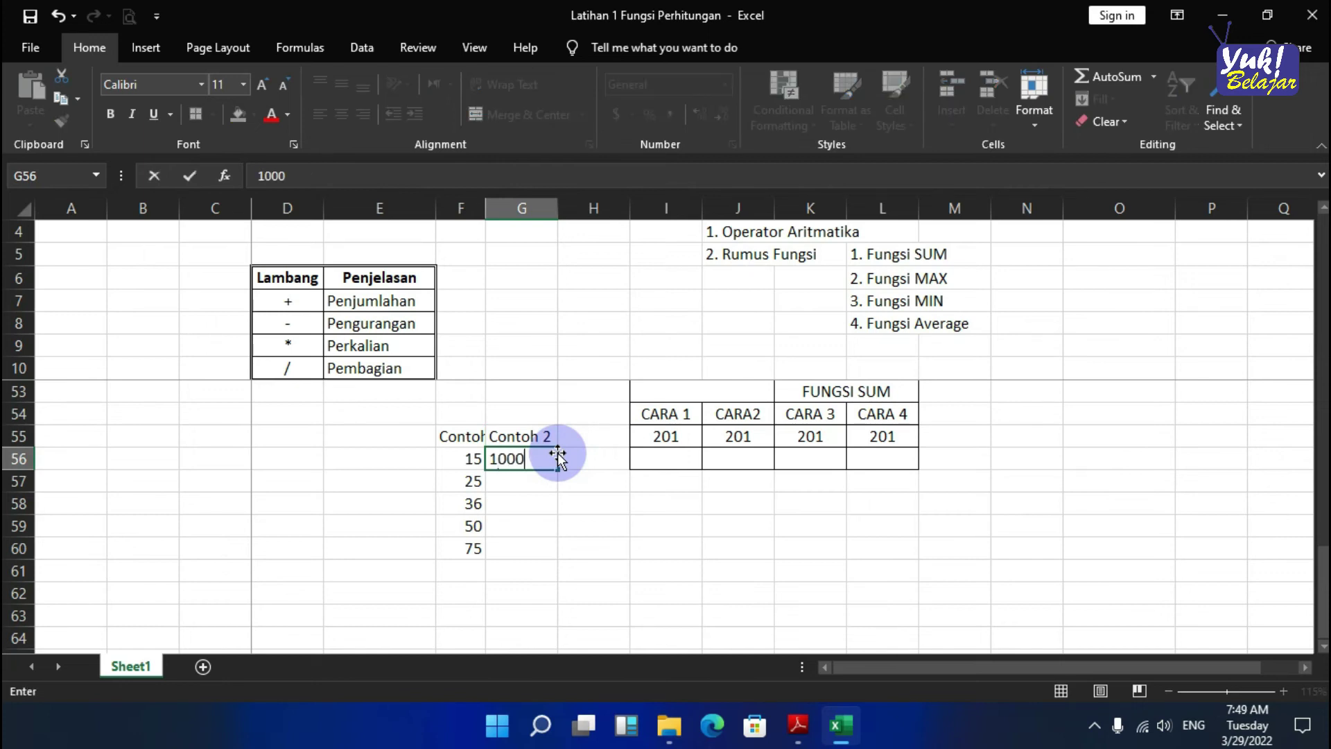
pyautogui.press('Return')
pyautogui.write('2')
pyautogui.press('Return')
pyautogui.write('58950')
pyautogui.press('Return')
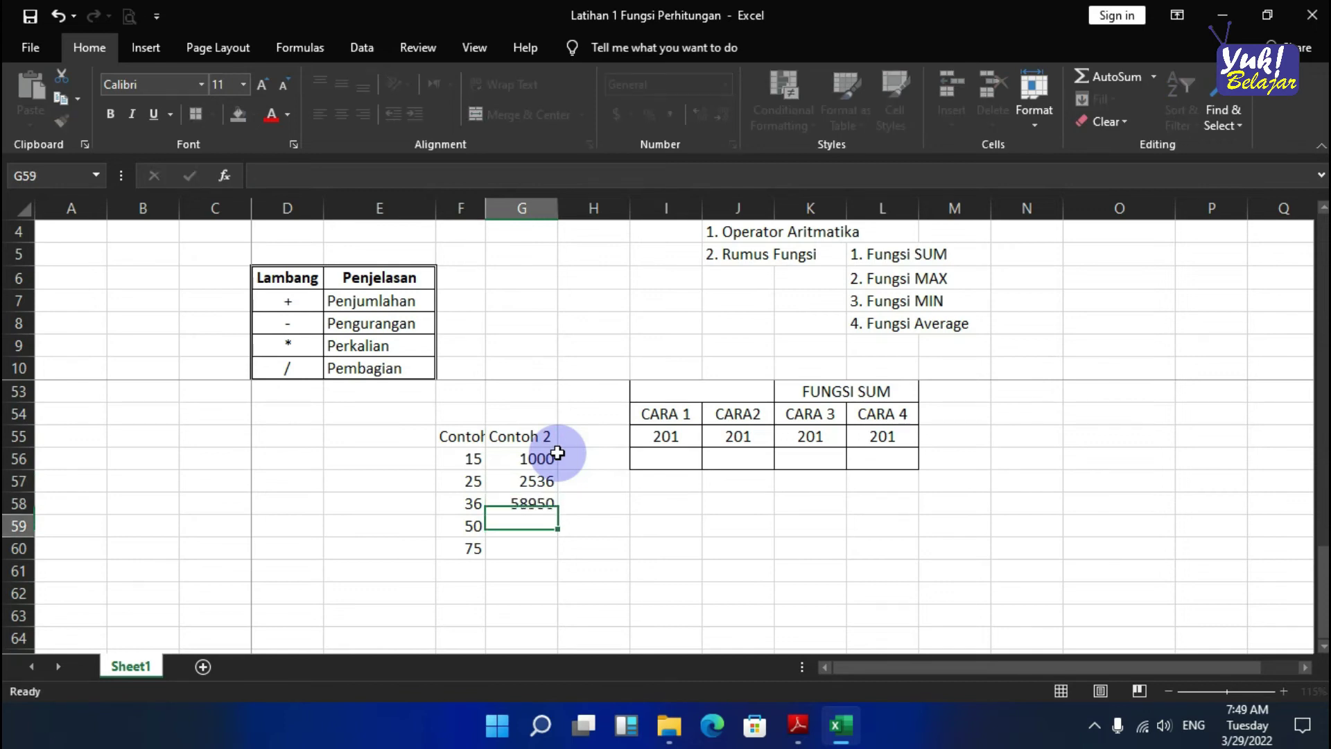
pyautogui.write('356685')
pyautogui.press('Return')
pyautogui.write('2584457')
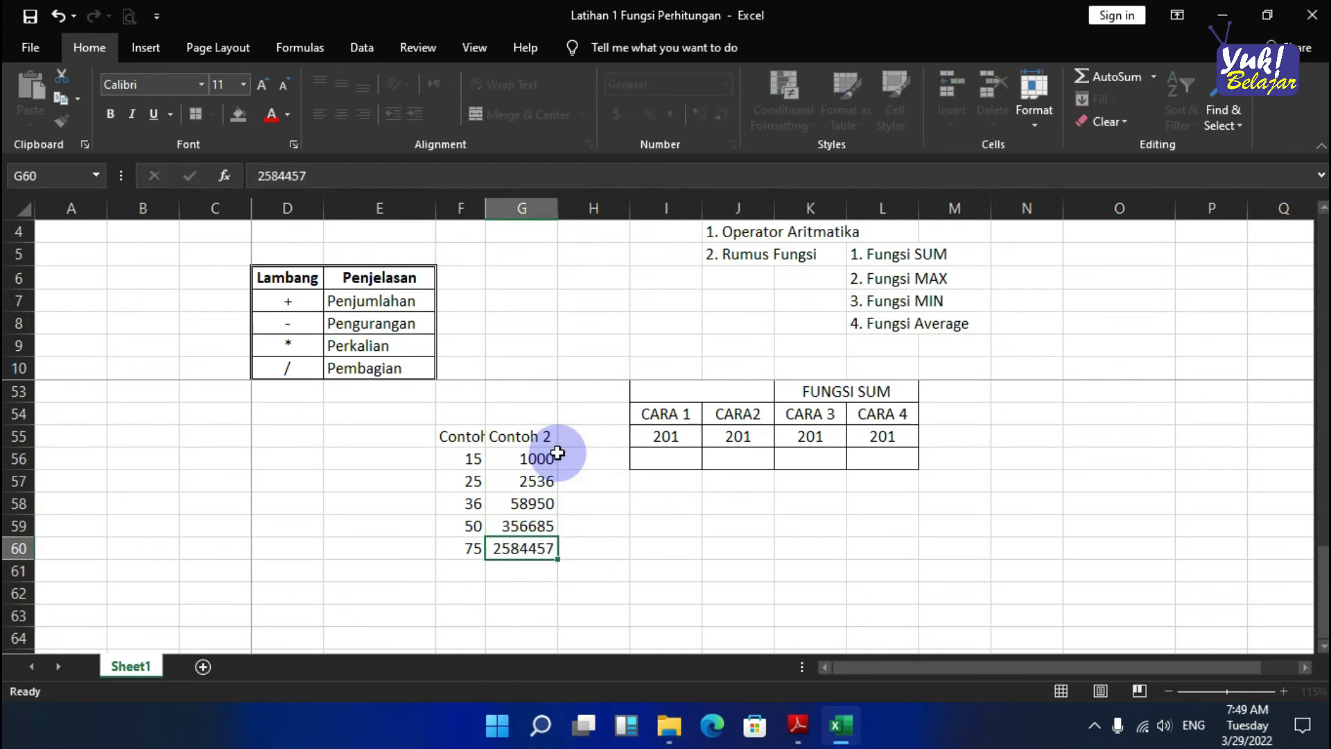
pyautogui.press('Return')
# - Continue the Contoh 2 column with 25000, 3500, 10 and 26 in cells G61:G64
pyautogui.write('25000')
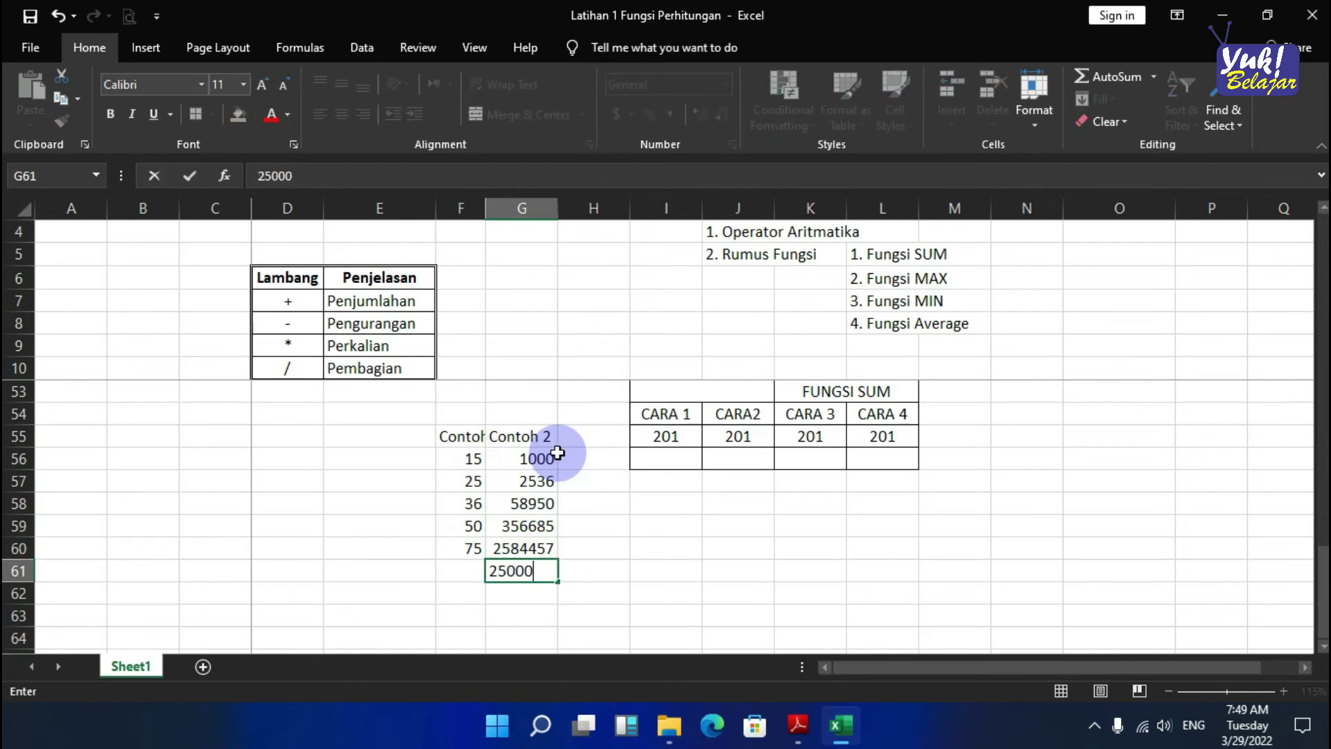
pyautogui.press('Return')
pyautogui.write('35')
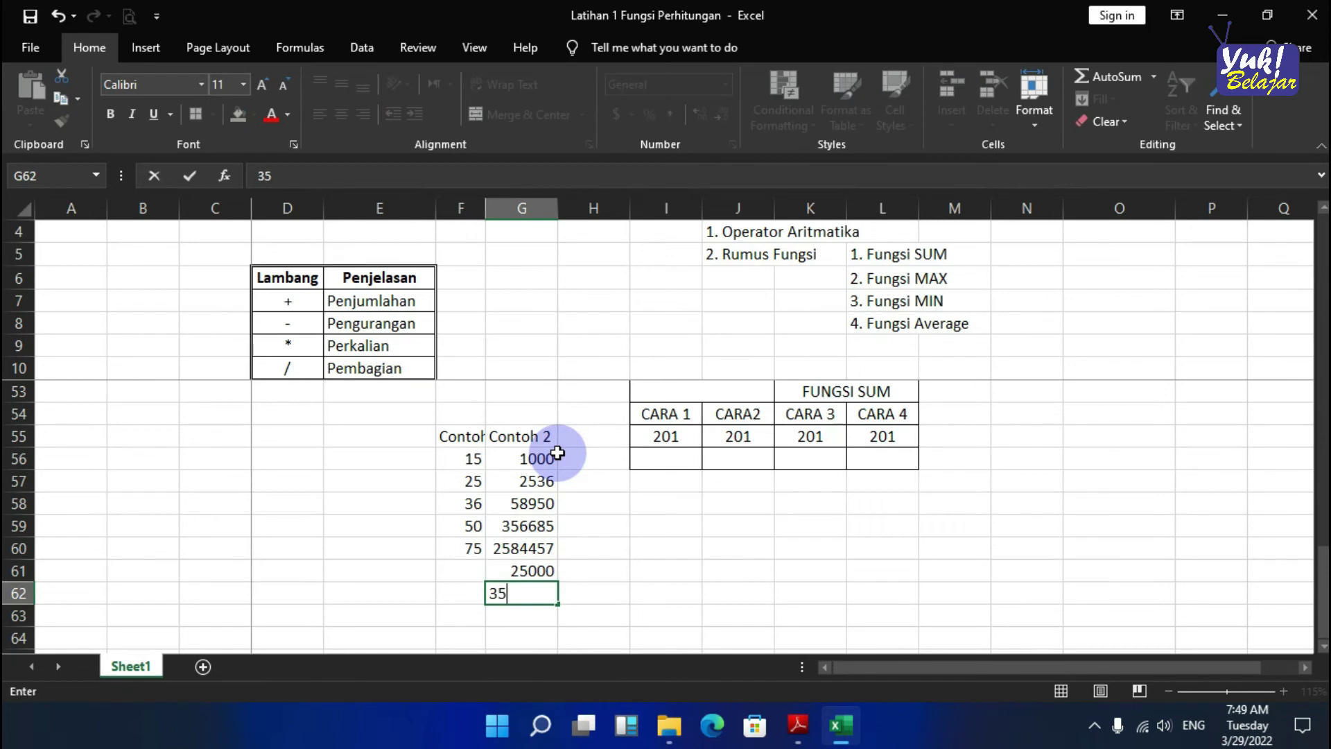
pyautogui.write('00')
pyautogui.press('Return')
pyautogui.write('10')
pyautogui.press('Return')
pyautogui.write('26')
pyautogui.press('Return')
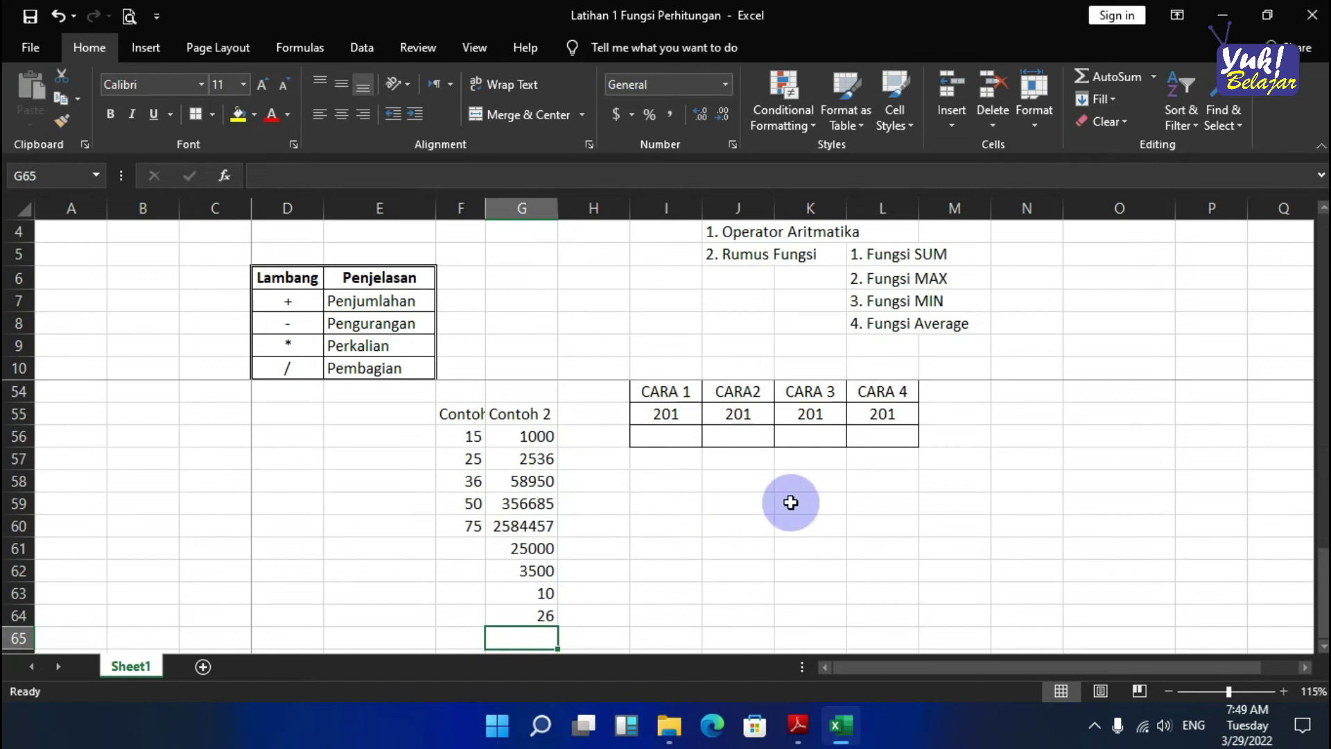
# - Examine the formulas behind the CARA 1 and CARA2 totals in I55 and J55 against the longer Contoh 2 list
pyautogui.click(900, 551)
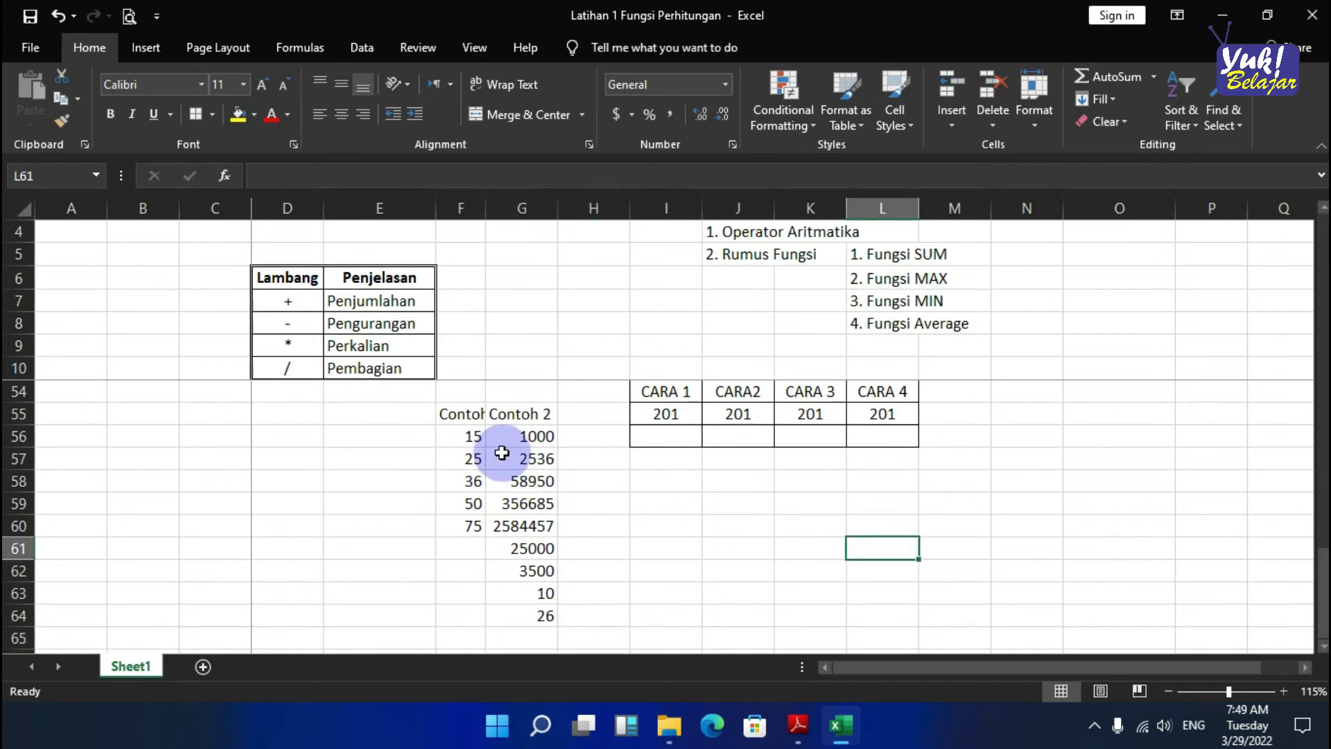
pyautogui.click(664, 395)
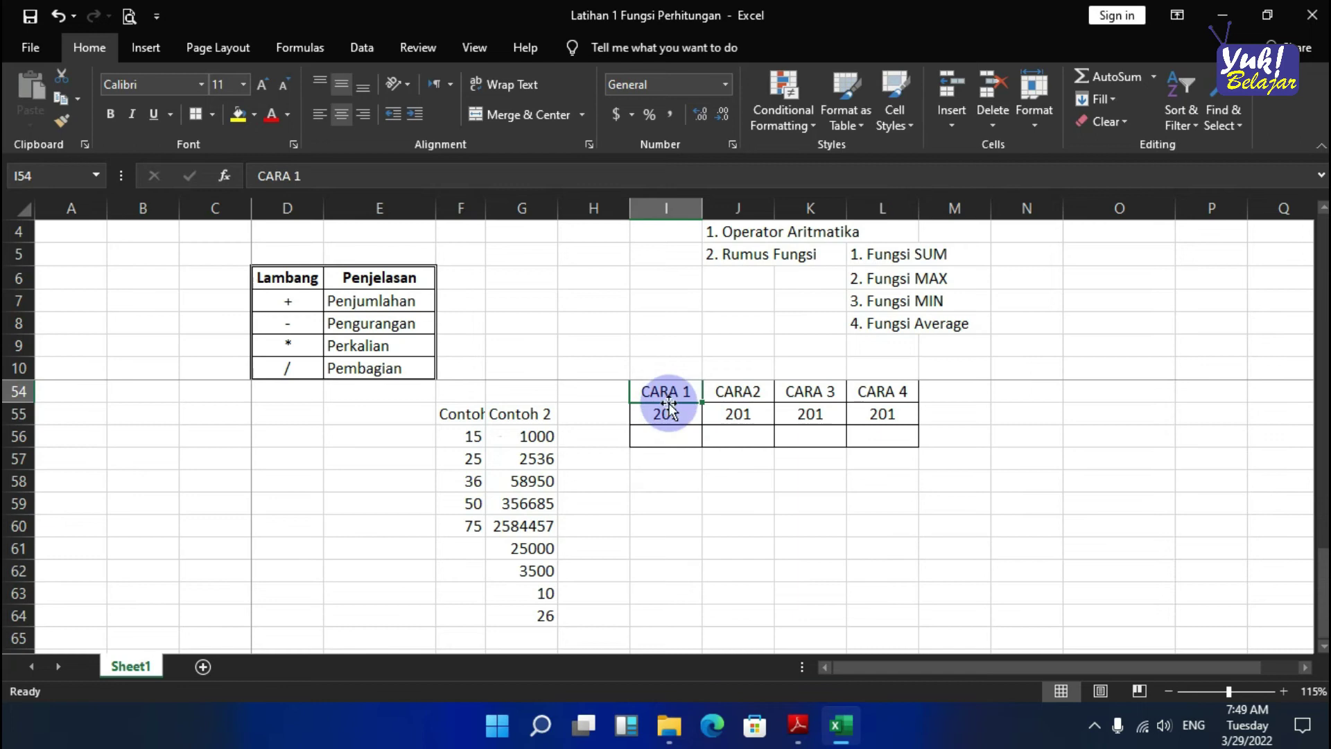
pyautogui.click(668, 414)
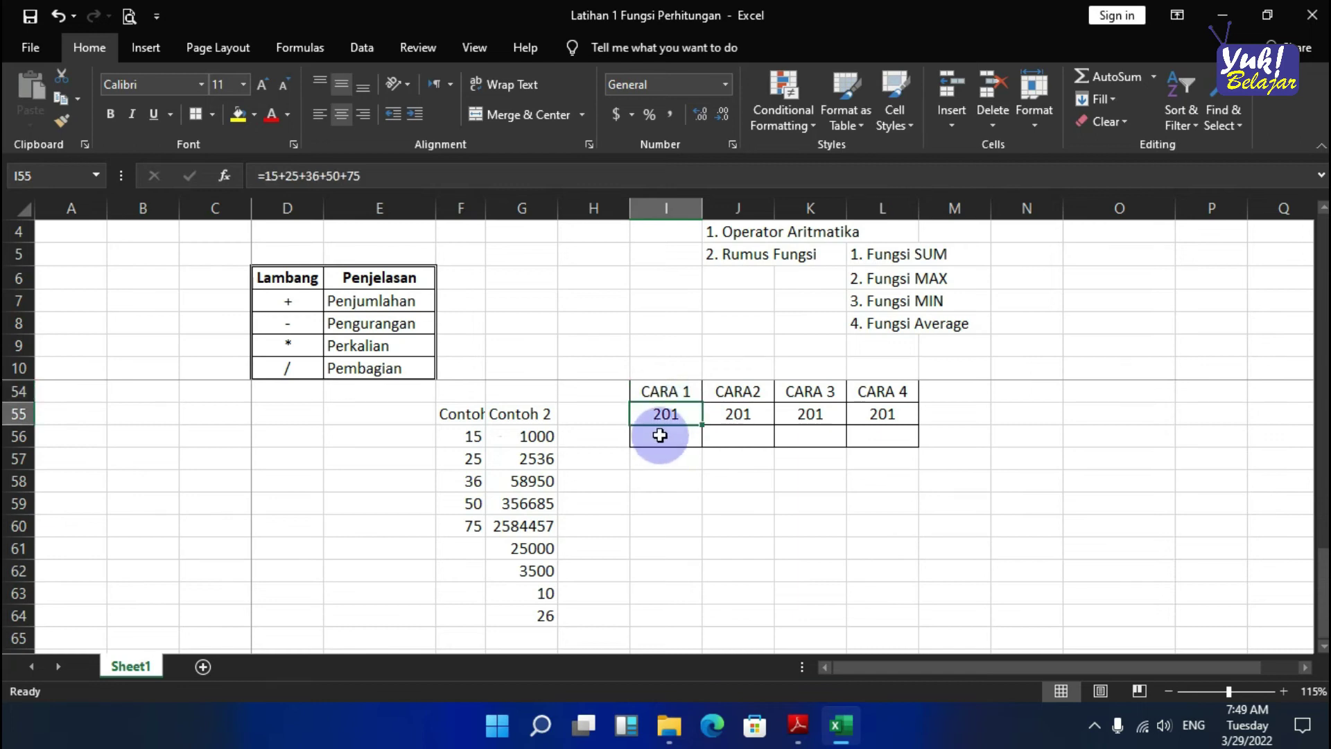
pyautogui.moveTo(534, 437); pyautogui.dragTo(543, 619)
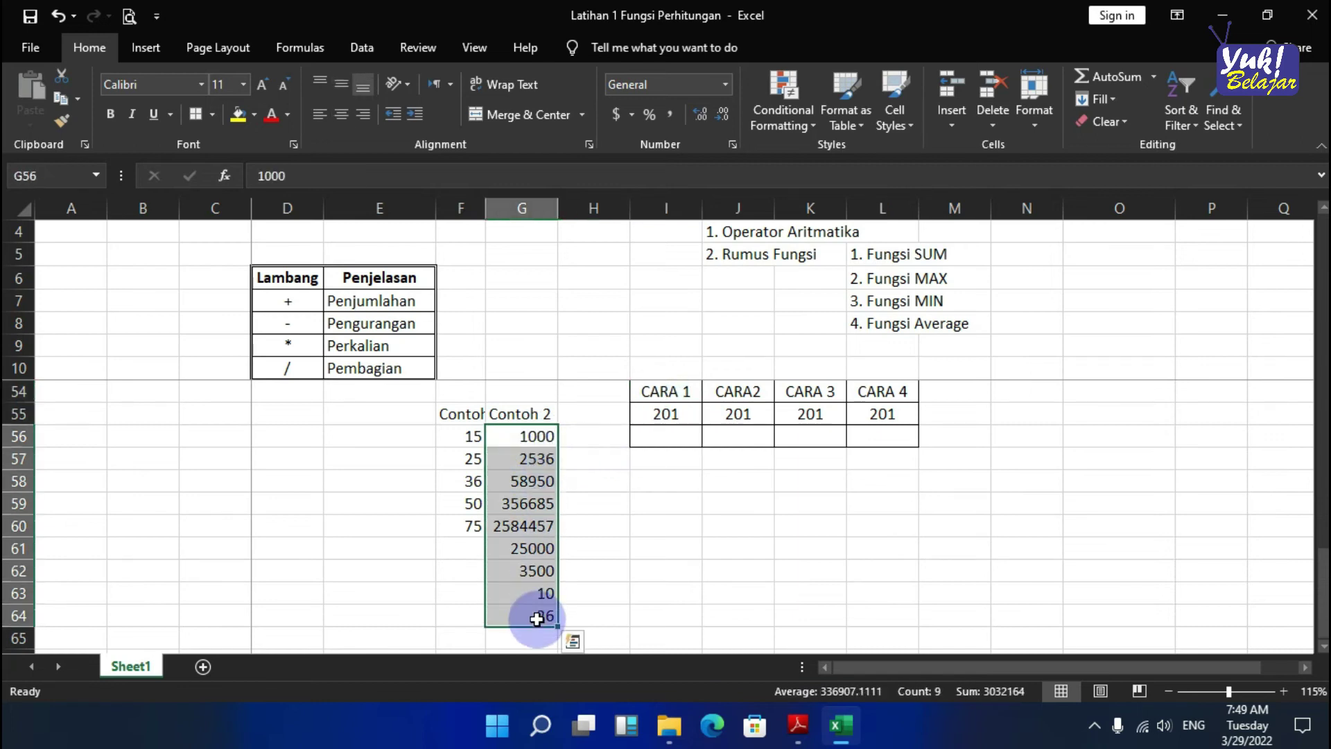
pyautogui.click(652, 414)
pyautogui.click(331, 175)
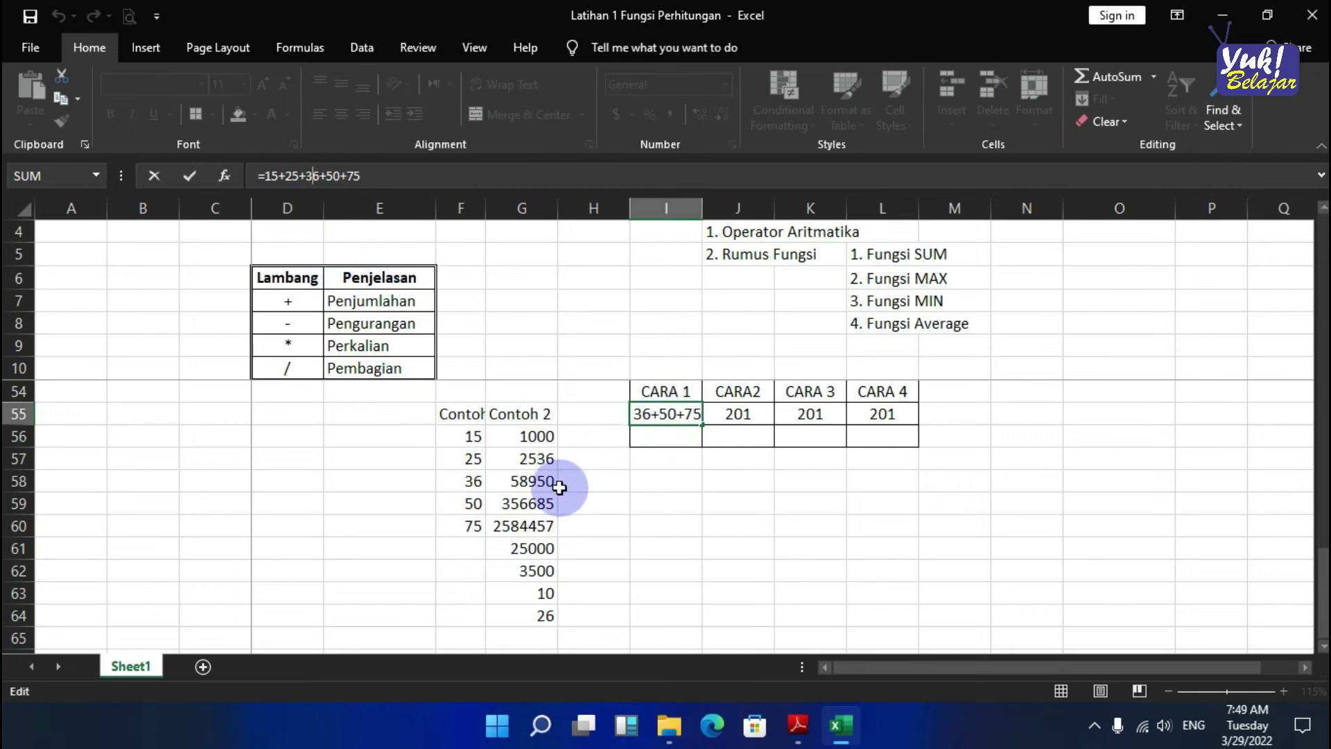
pyautogui.click(736, 416)
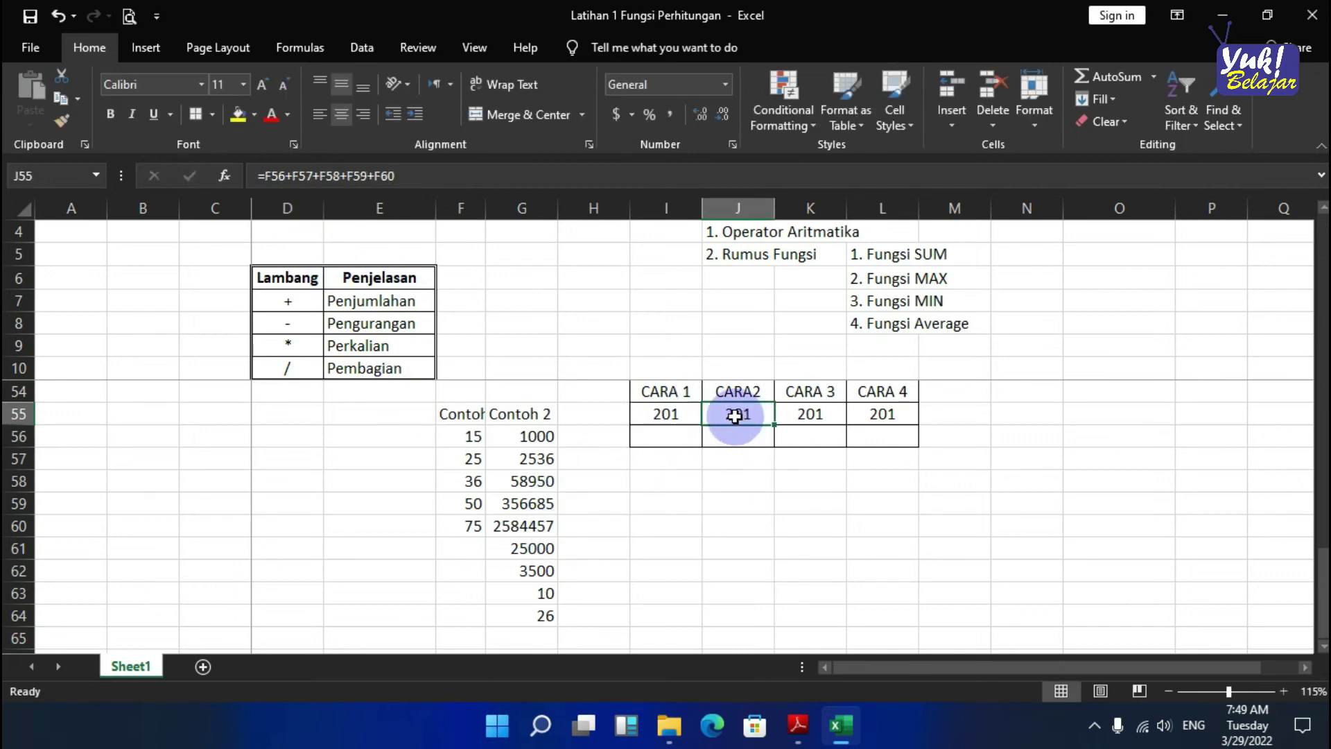
pyautogui.click(338, 176)
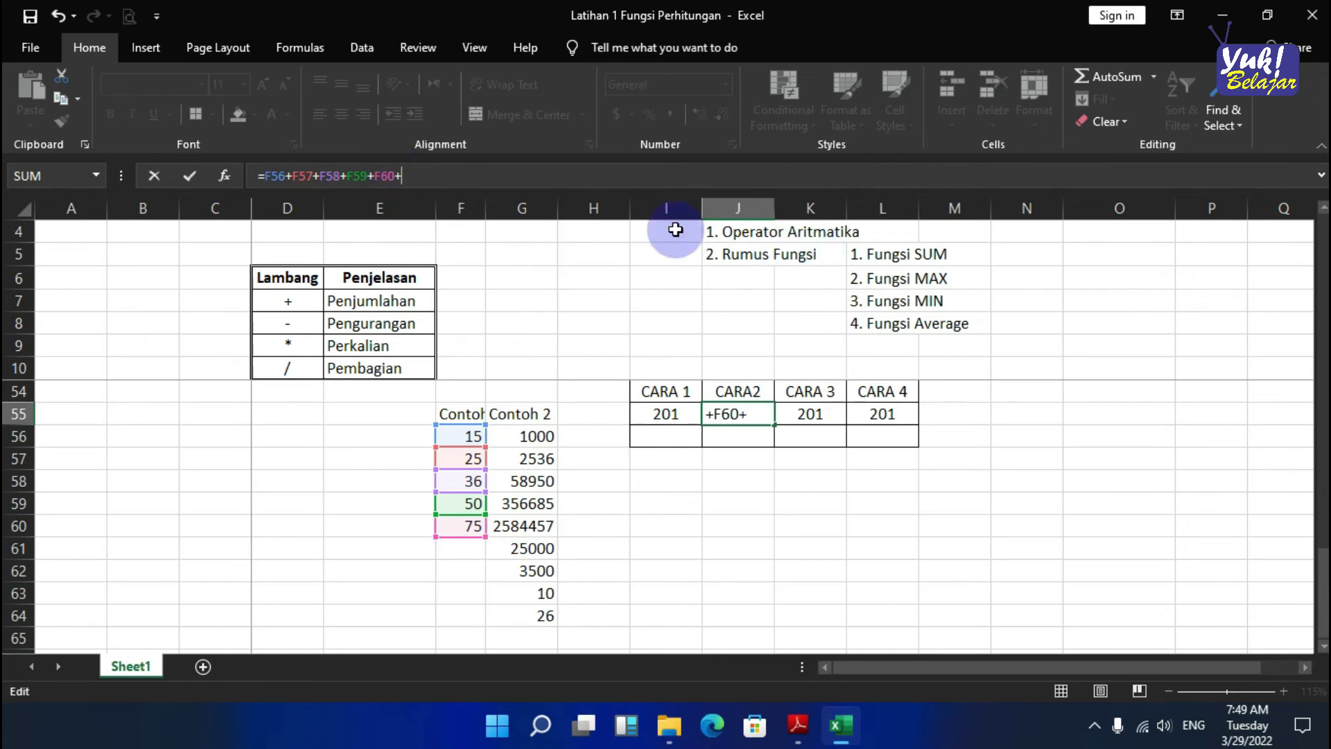
pyautogui.press('BackSpace')
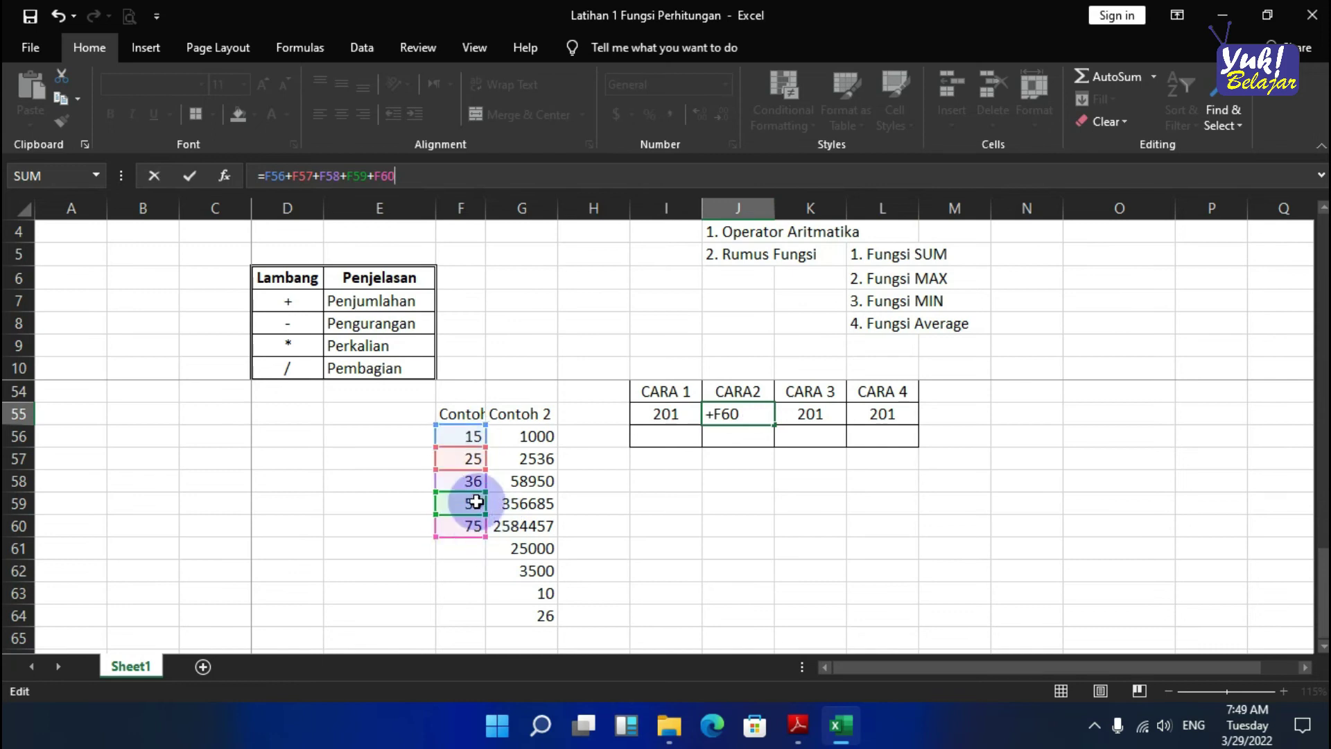
pyautogui.click(895, 499)
pyautogui.scroll(1, 894, 497)
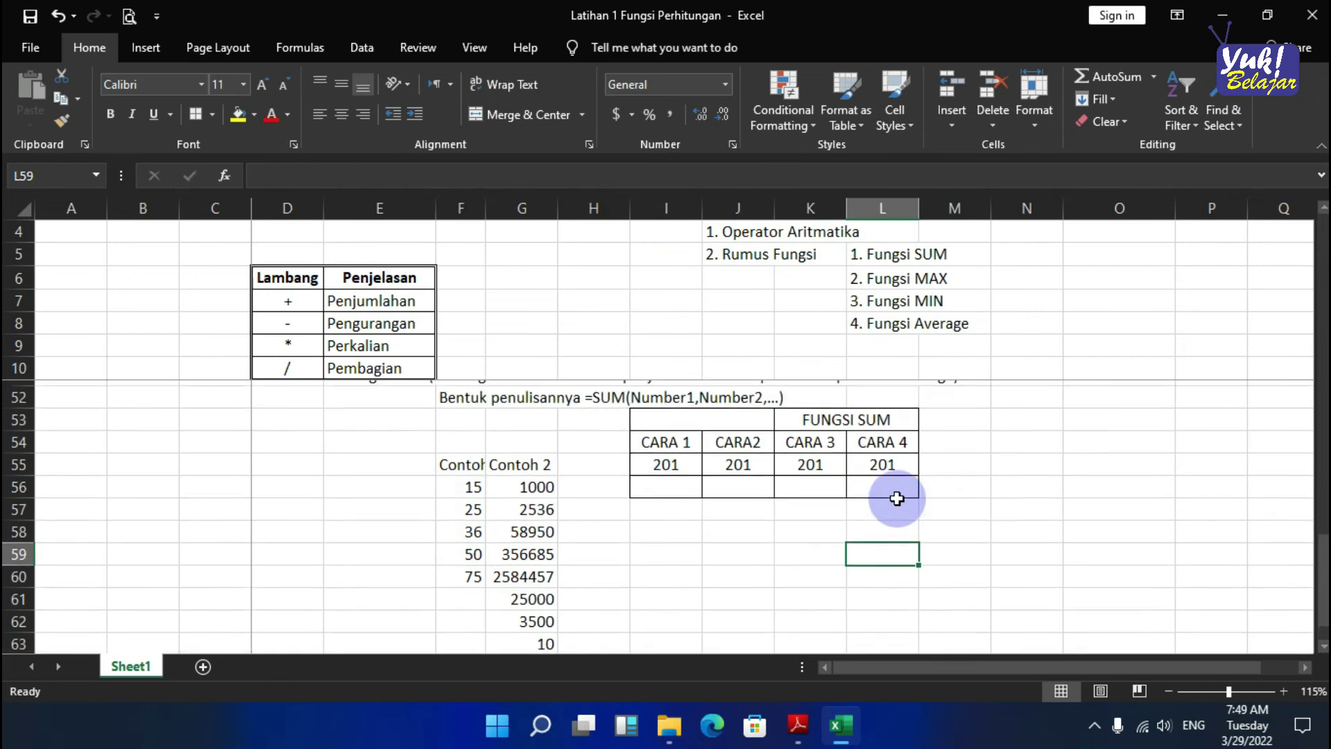
pyautogui.click(885, 461)
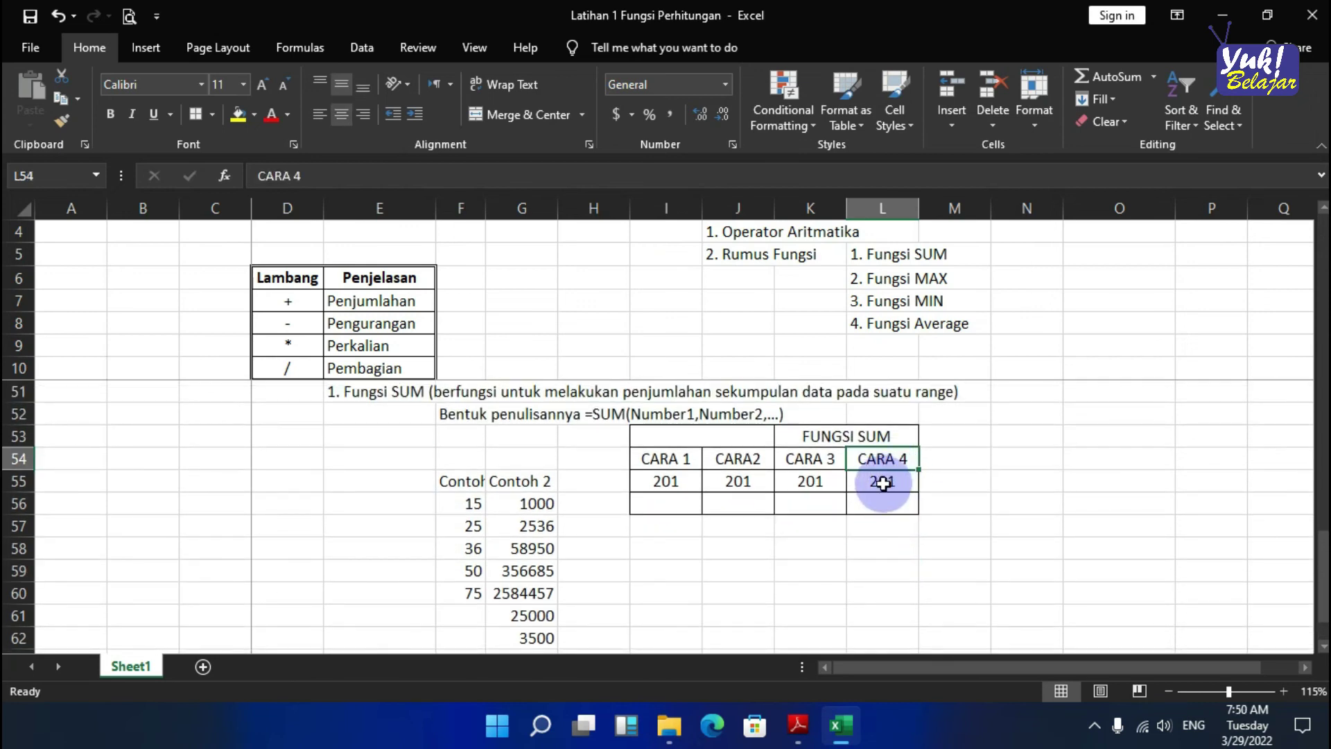
# - Autofill the Contoh 2 values in G56:G64 down through cell G70
pyautogui.scroll(-1, 887, 464)
pyautogui.scroll(-1, 890, 465)
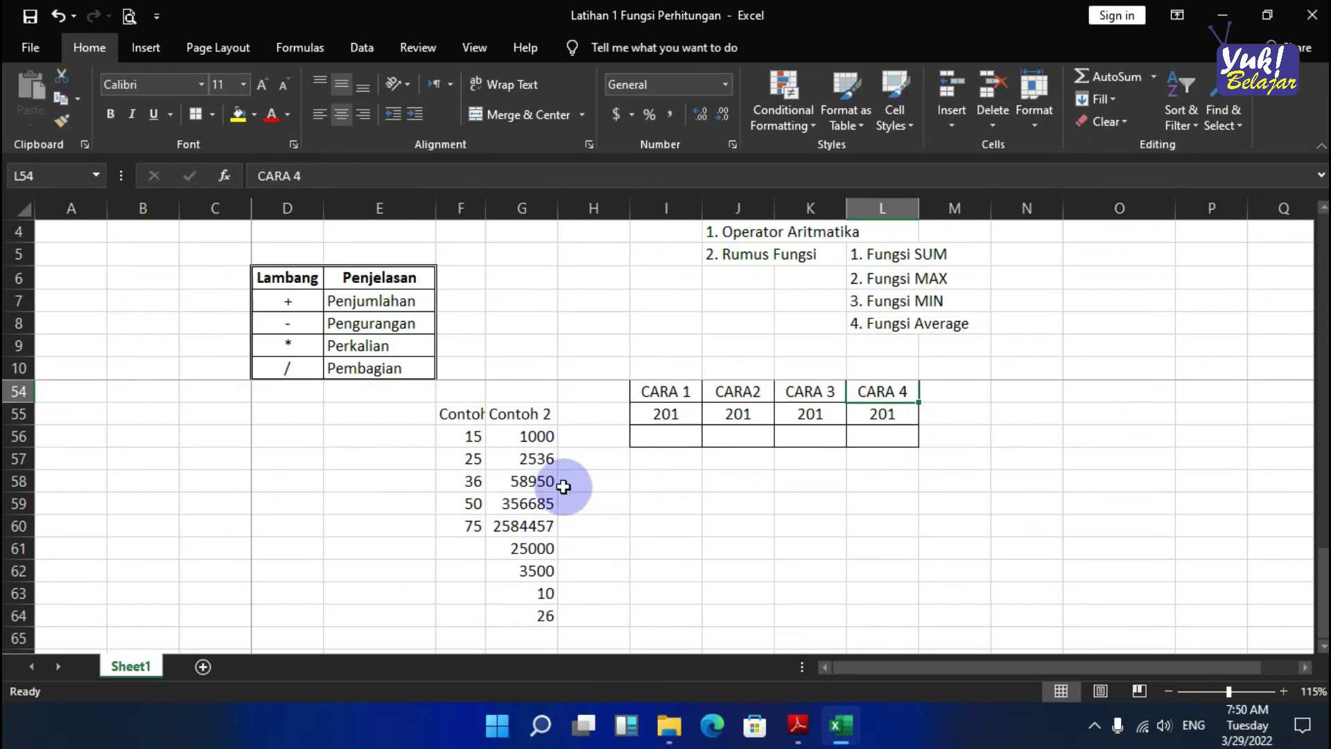
pyautogui.moveTo(528, 435); pyautogui.dragTo(521, 614)
pyautogui.scroll(-2, 672, 533)
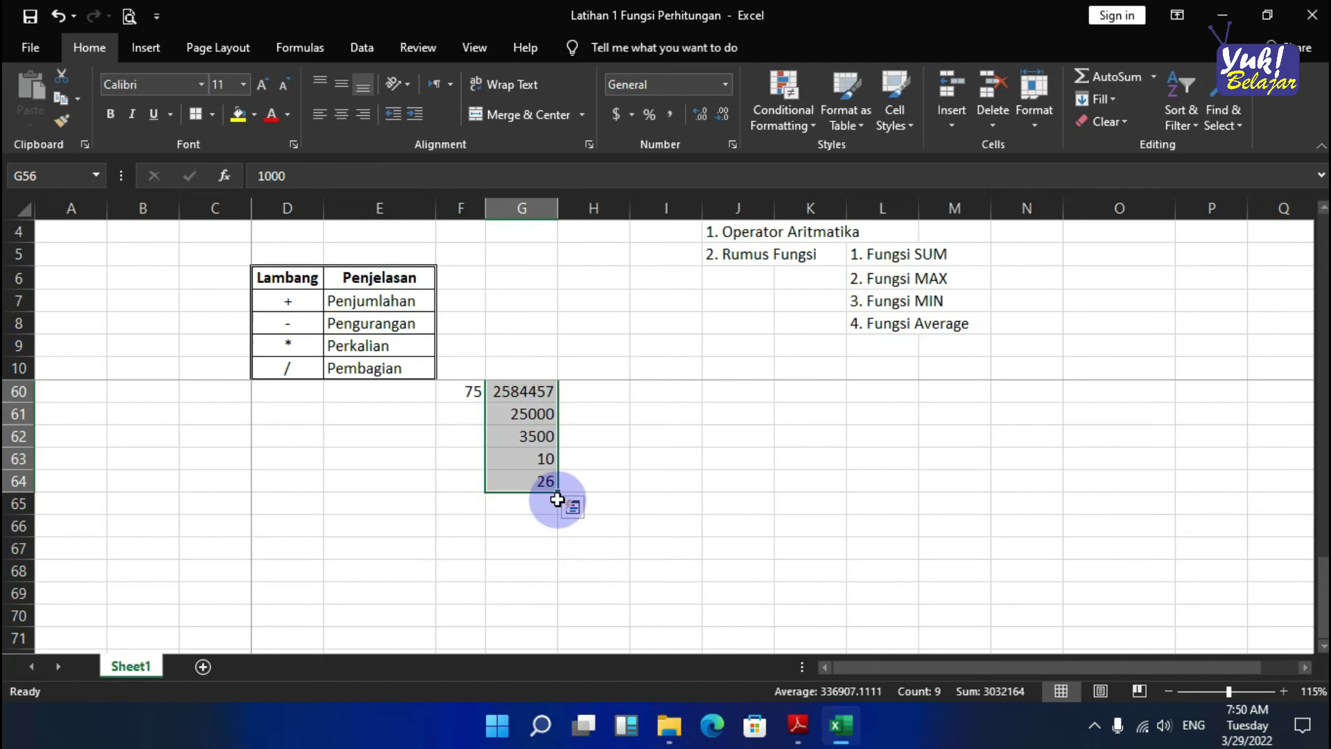
pyautogui.moveTo(556, 493); pyautogui.dragTo(539, 613)
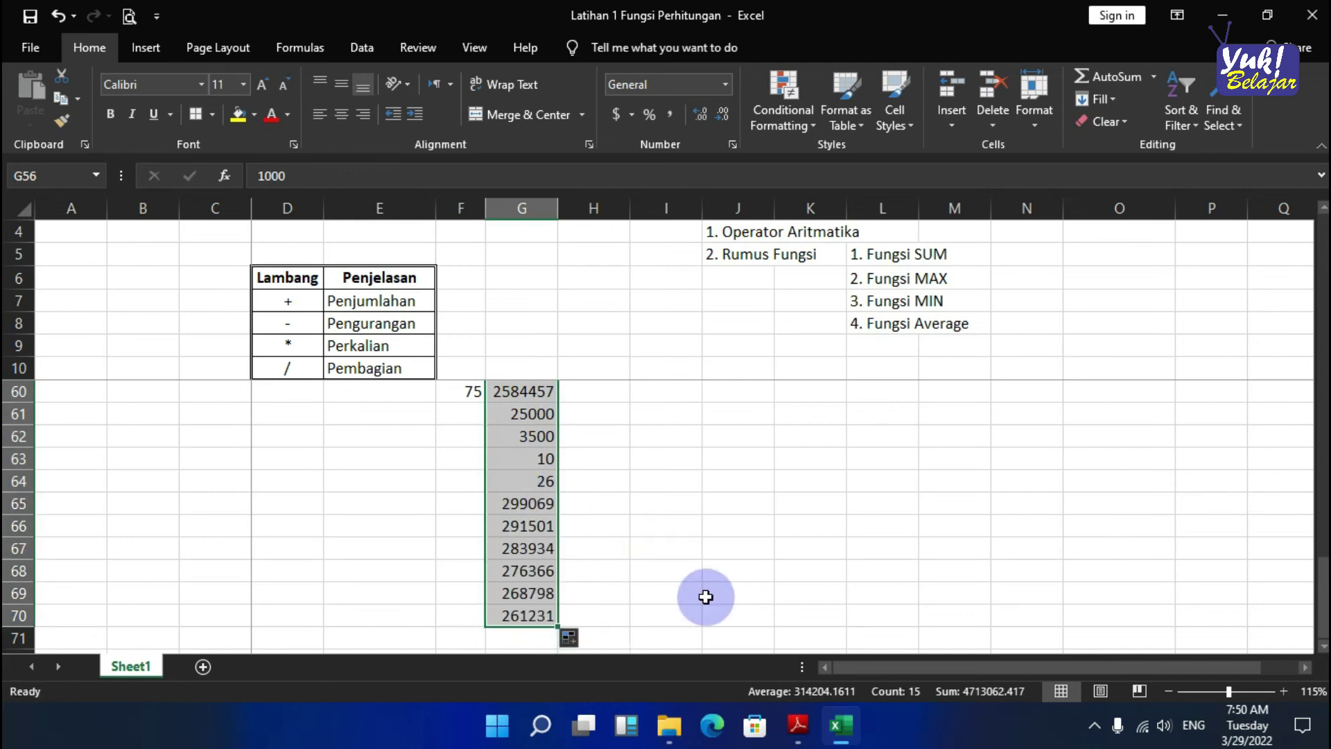
pyautogui.scroll(3, 705, 598)
pyautogui.scroll(-3, 705, 597)
pyautogui.scroll(1, 580, 471)
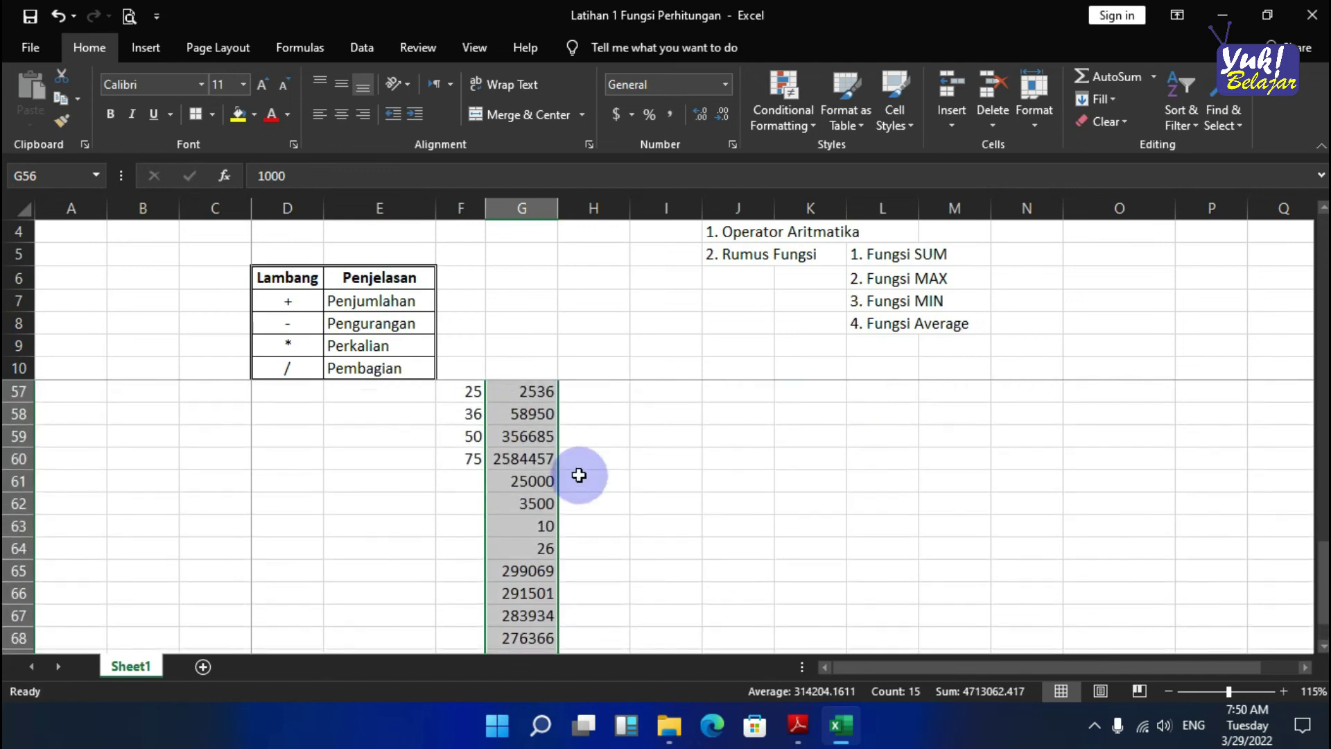
# - Total the Contoh 2 values under CARA 4 by entering =SUM(G56:G70) in cell L56
pyautogui.scroll(2, 557, 406)
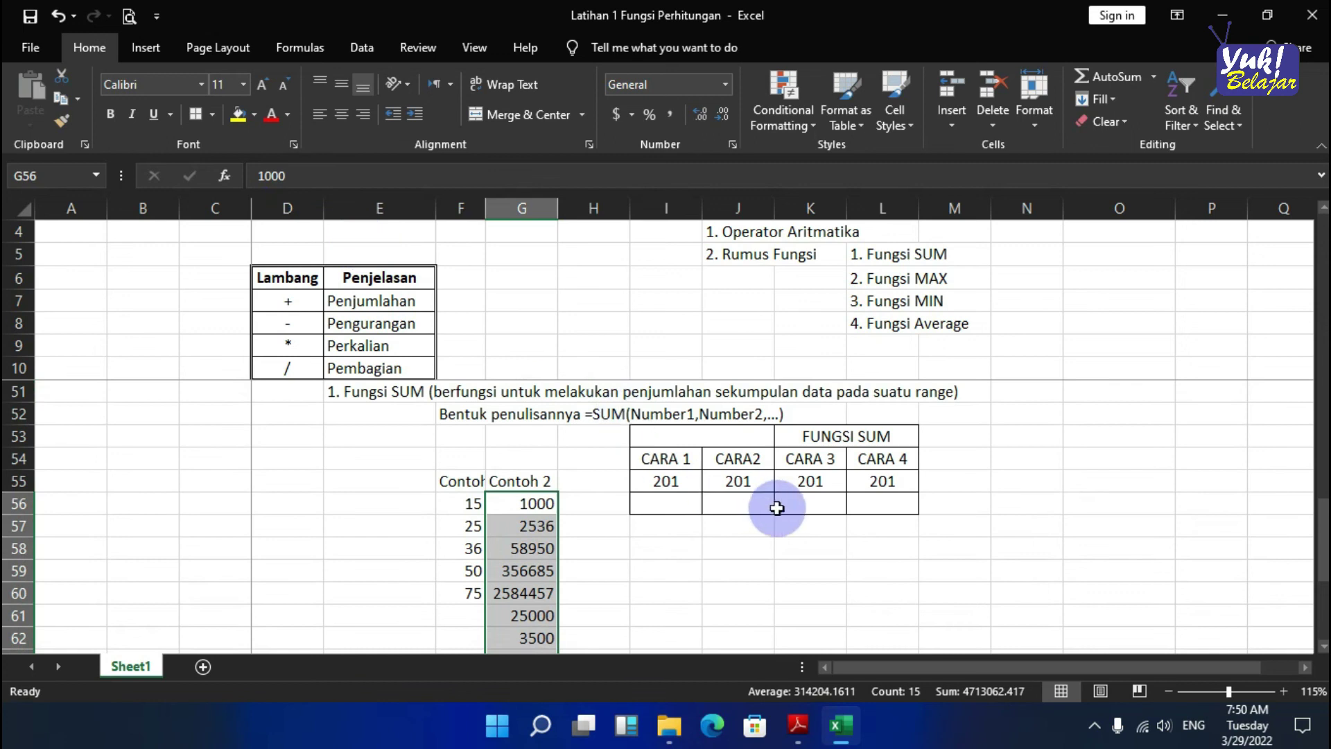
pyautogui.scroll(-3, 776, 509)
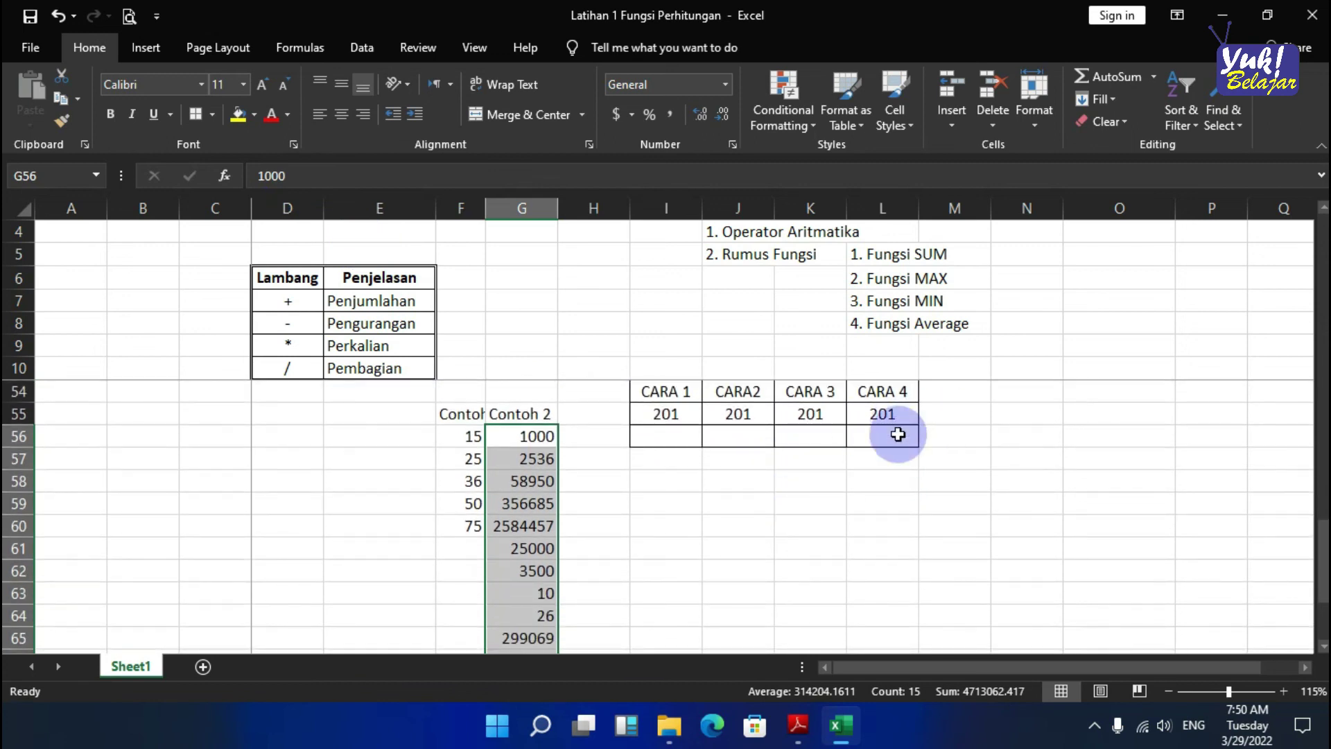
pyautogui.scroll(1, 901, 441)
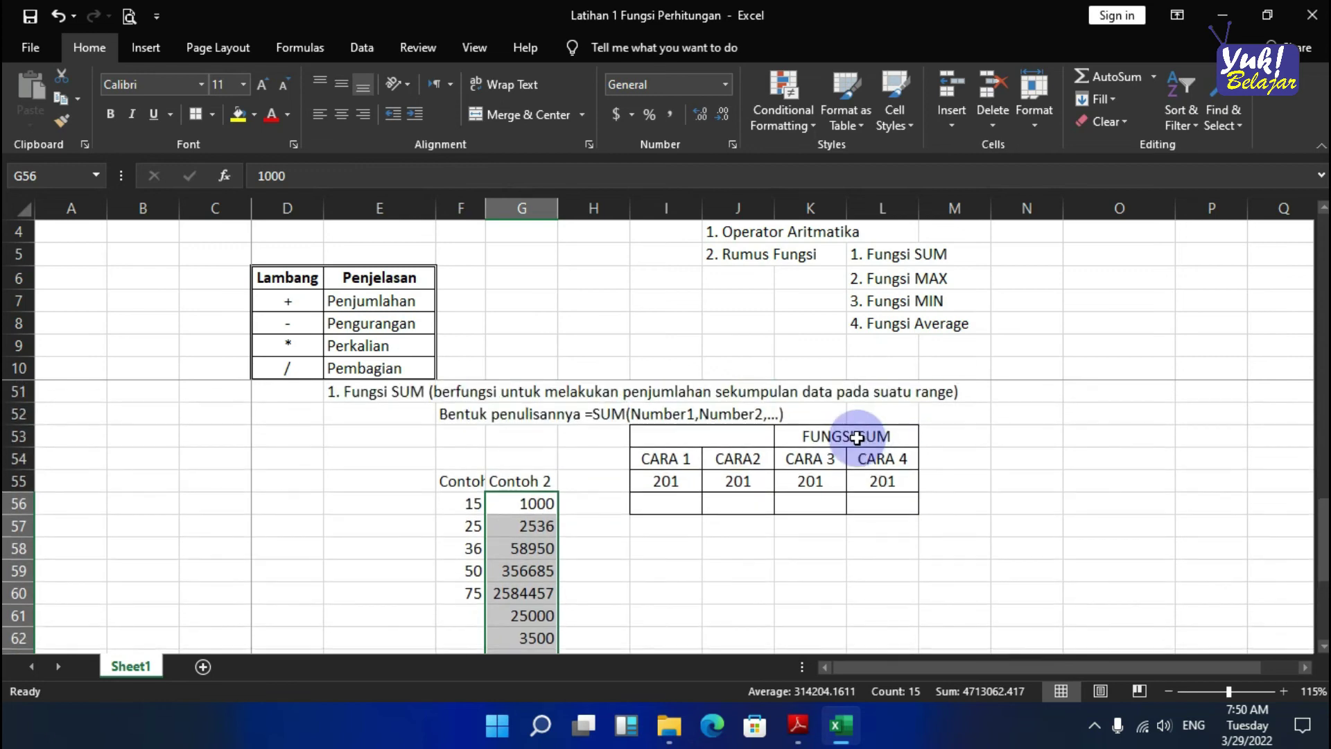
pyautogui.click(868, 502)
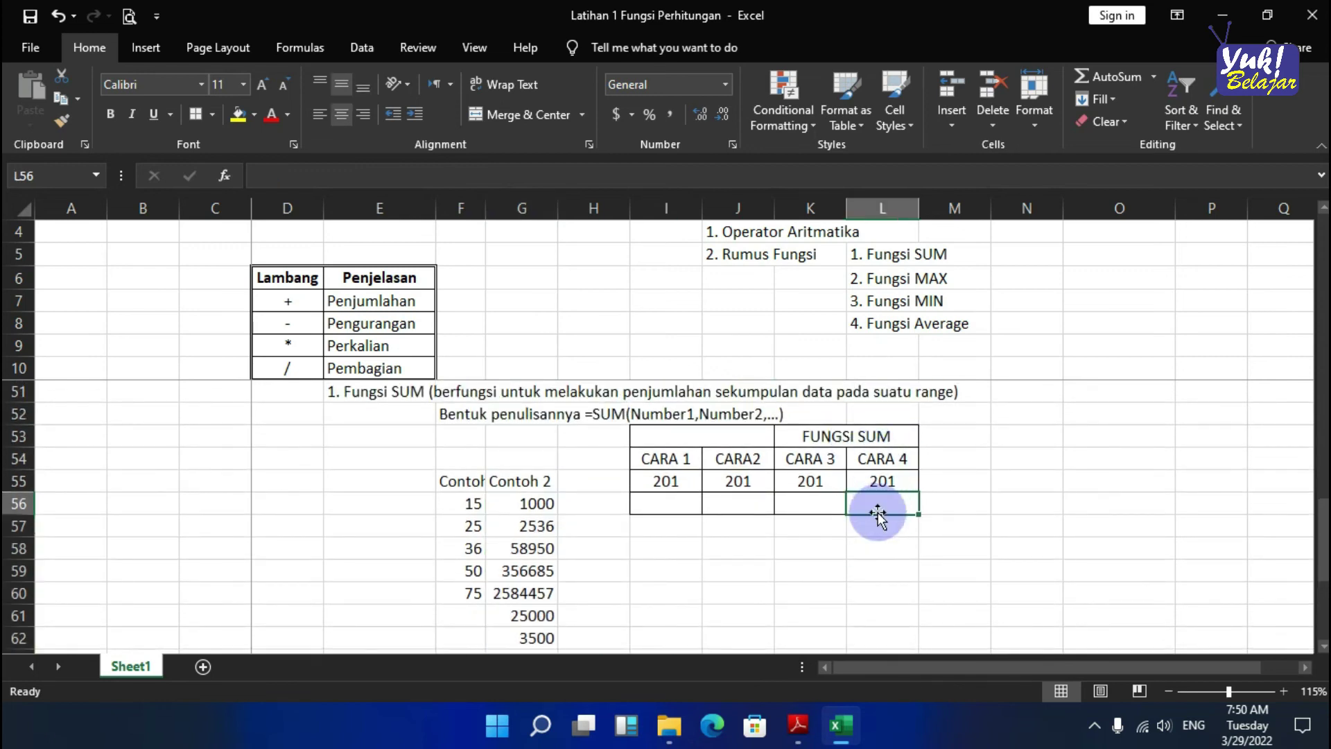
pyautogui.write('=')
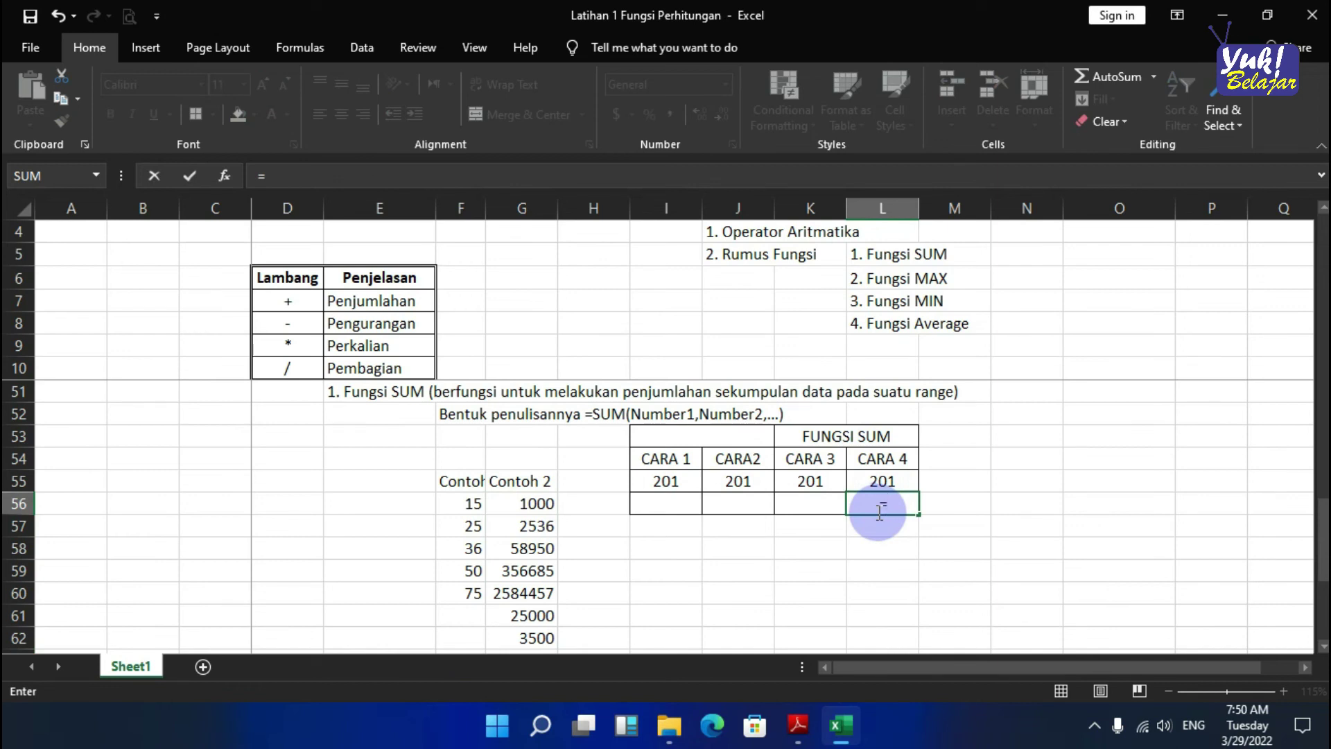
pyautogui.write('SUM')
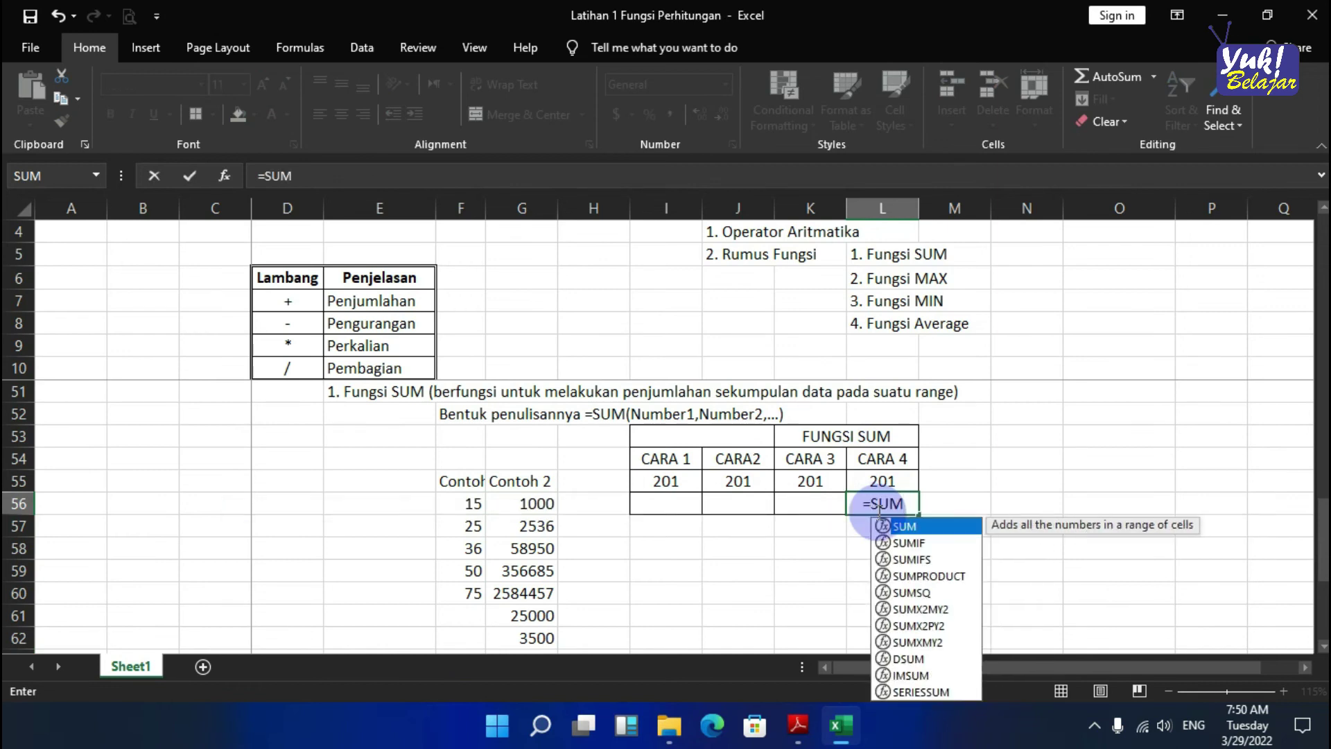
pyautogui.doubleClick(903, 527)
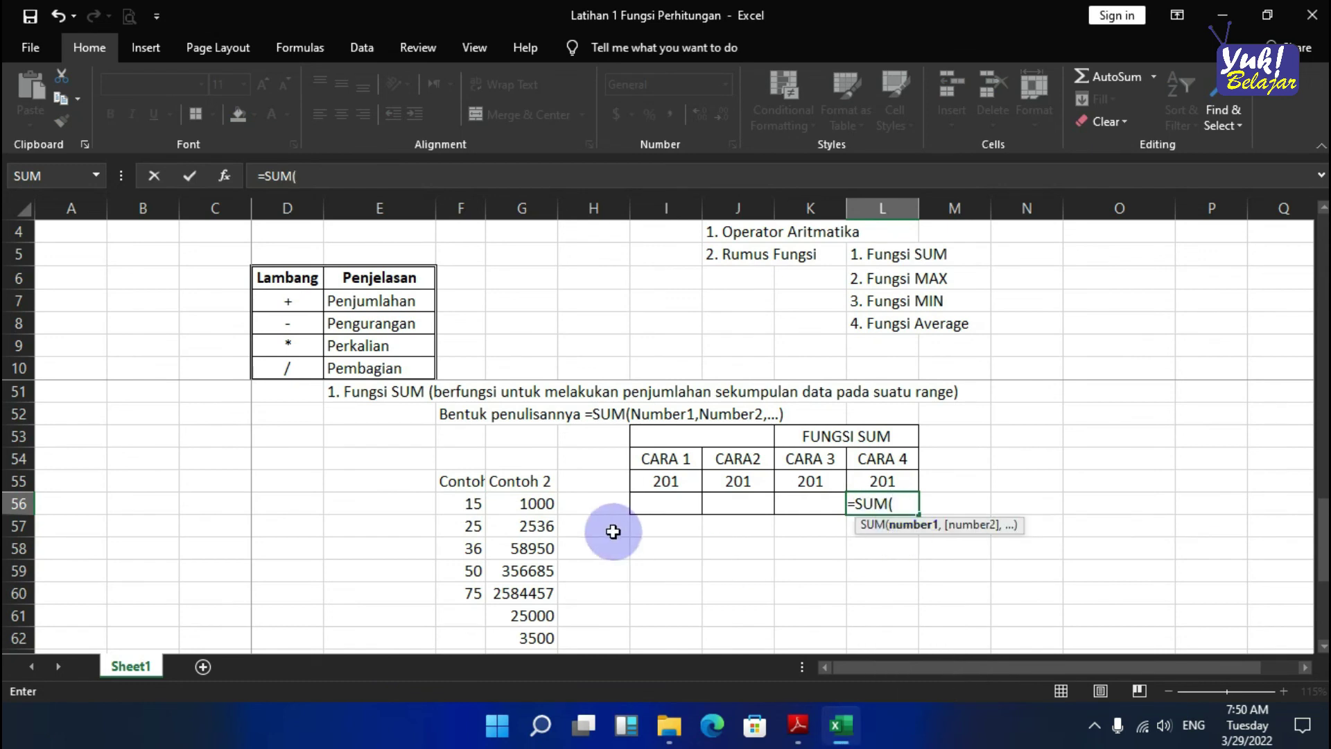
pyautogui.moveTo(539, 498); pyautogui.dragTo(538, 571)
pyautogui.scroll(3, 550, 511)
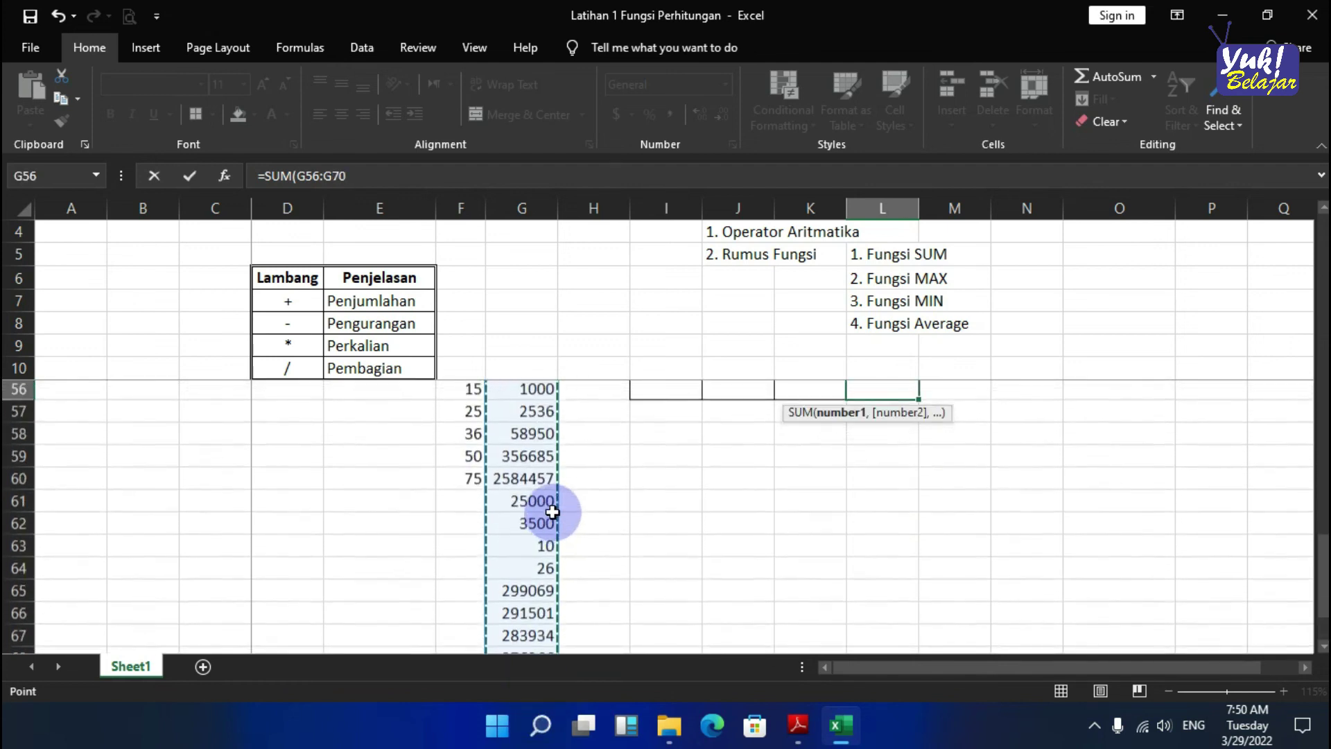
pyautogui.scroll(-1, 553, 511)
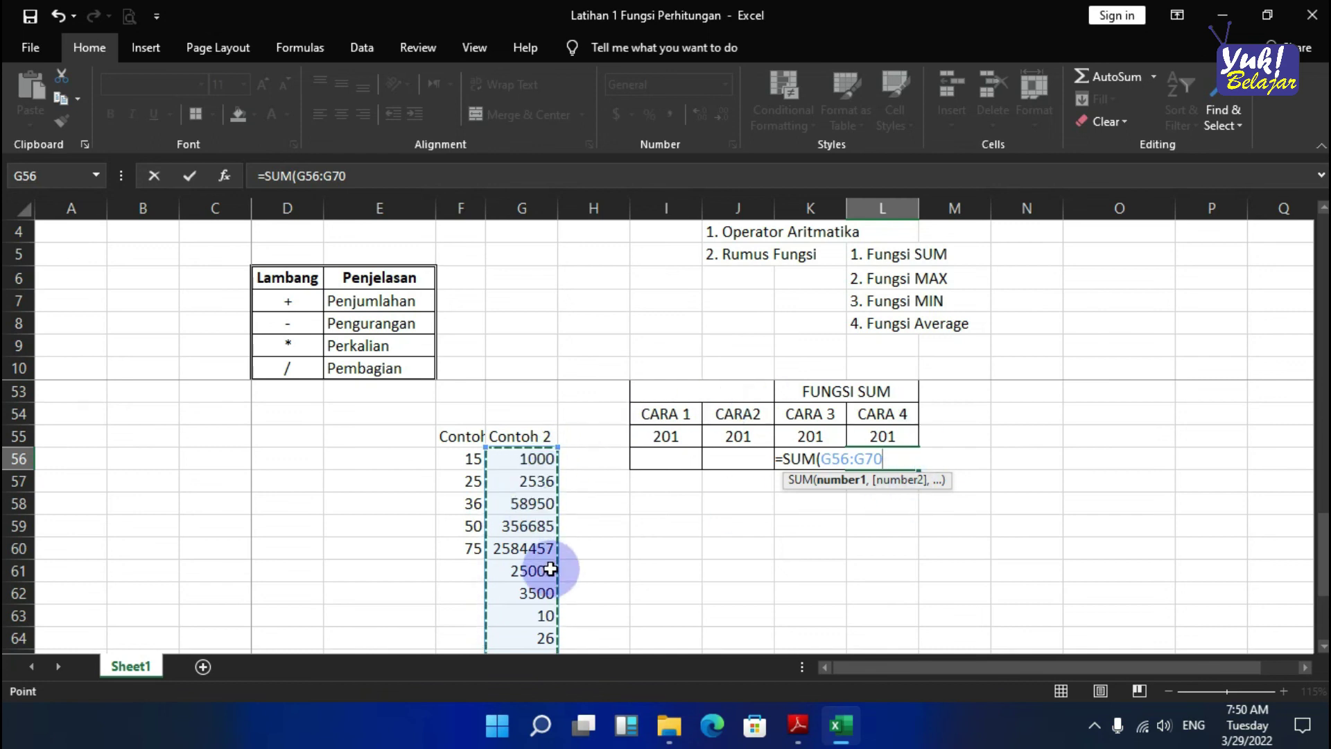
pyautogui.scroll(-3, 550, 569)
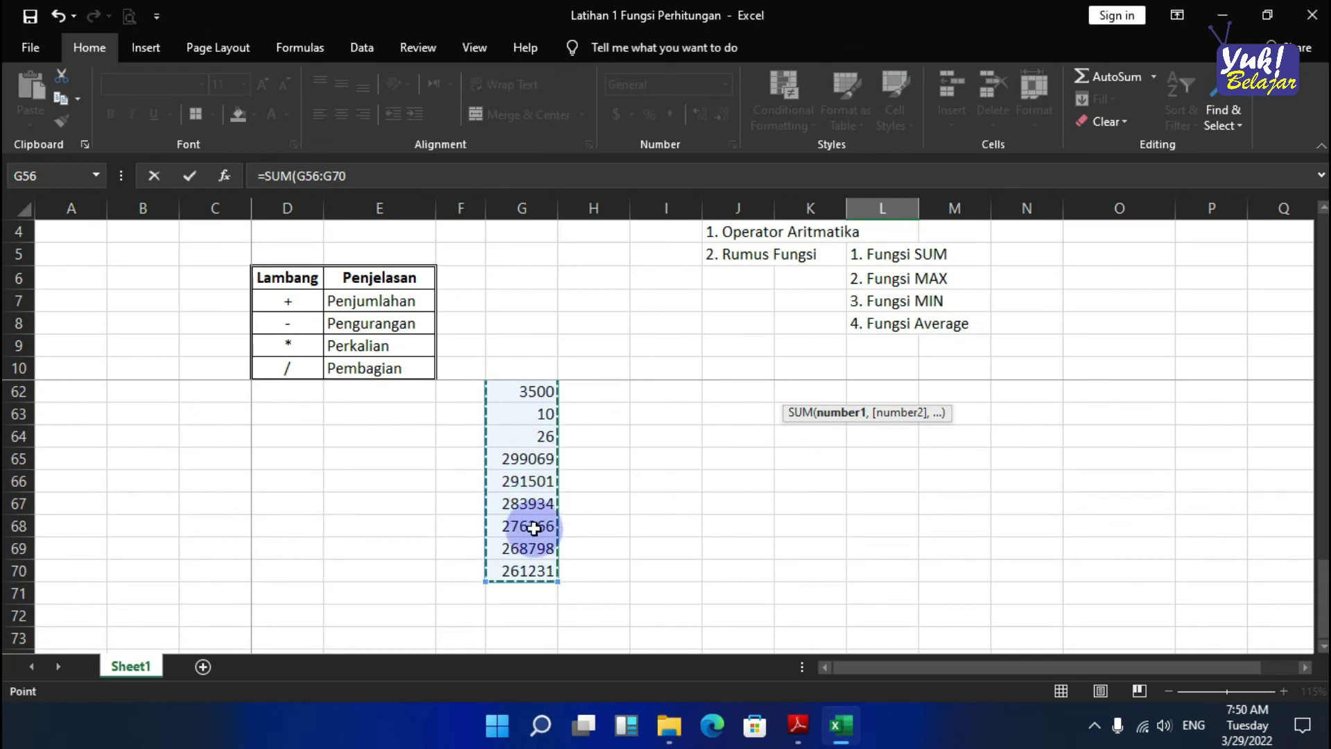
pyautogui.scroll(4, 530, 553)
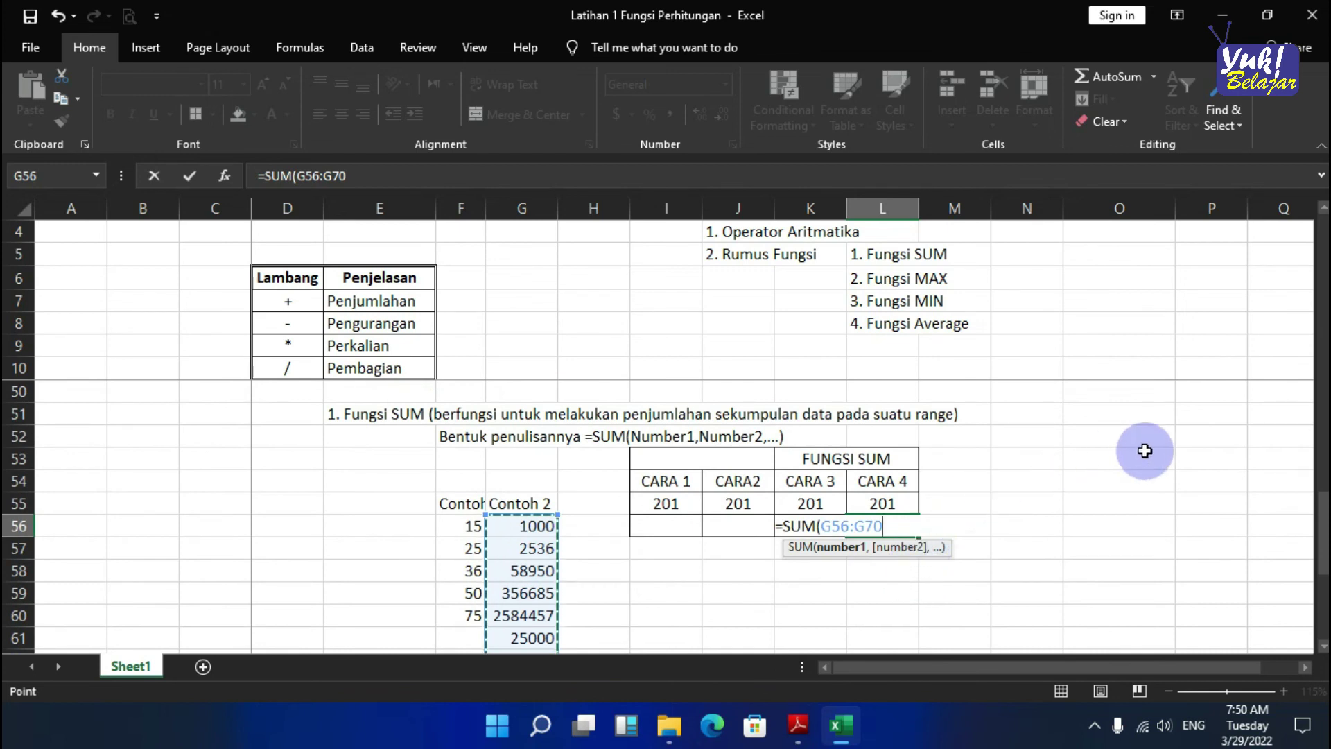
pyautogui.write(')')
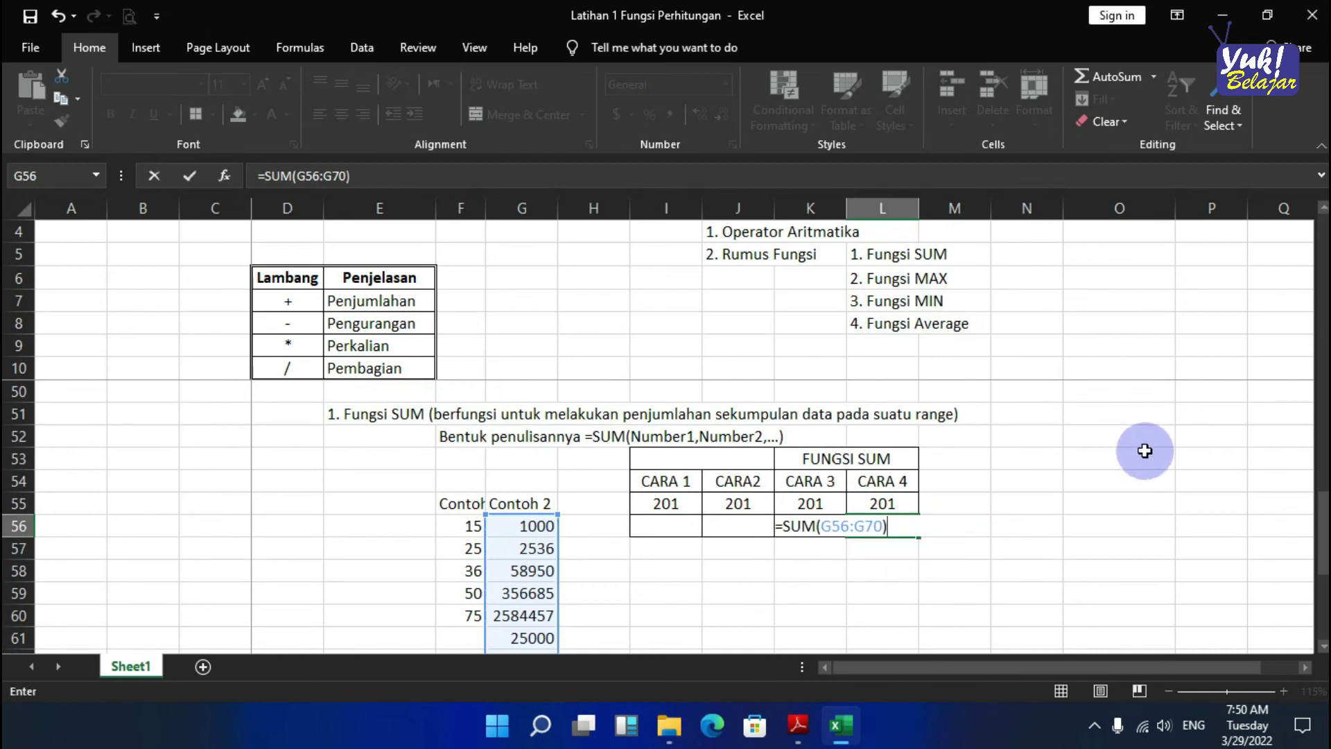
pyautogui.press('Return')
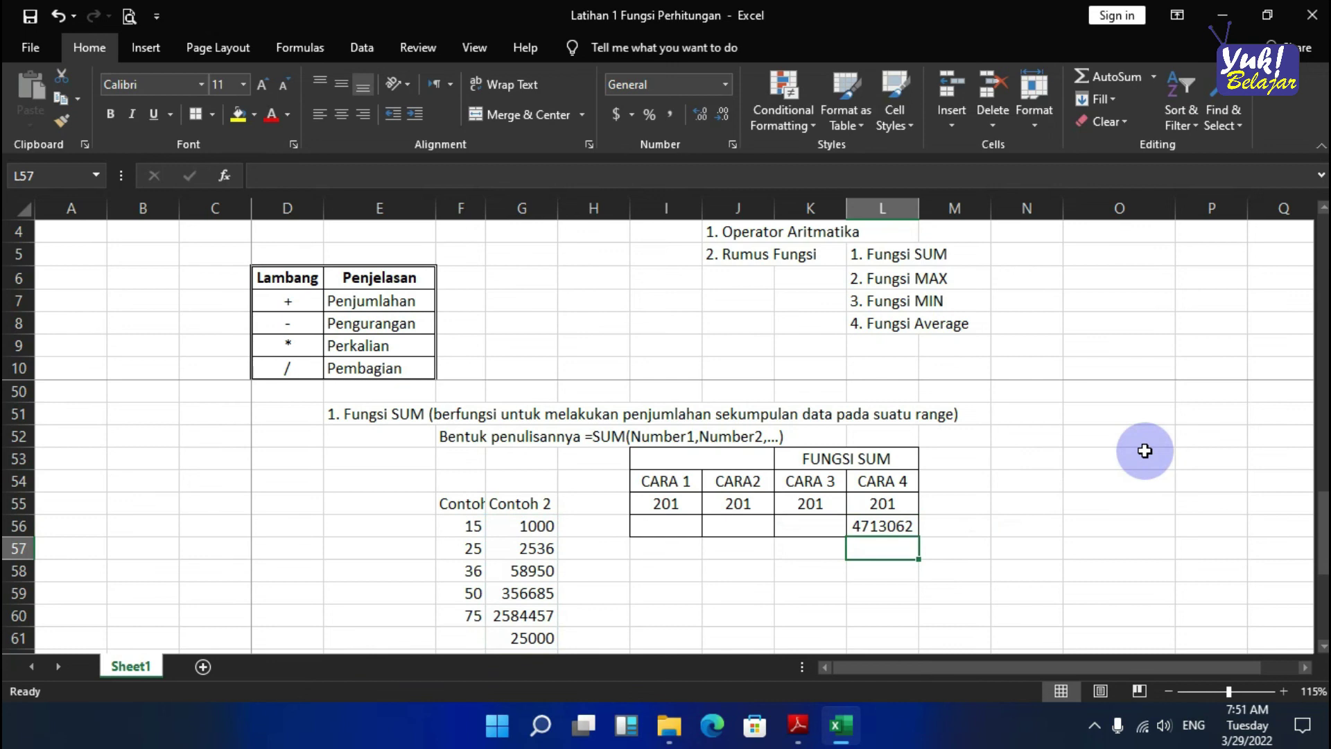
# - Review the SUM formula in L56 against the Contoh 2 values it covers
pyautogui.click(828, 524)
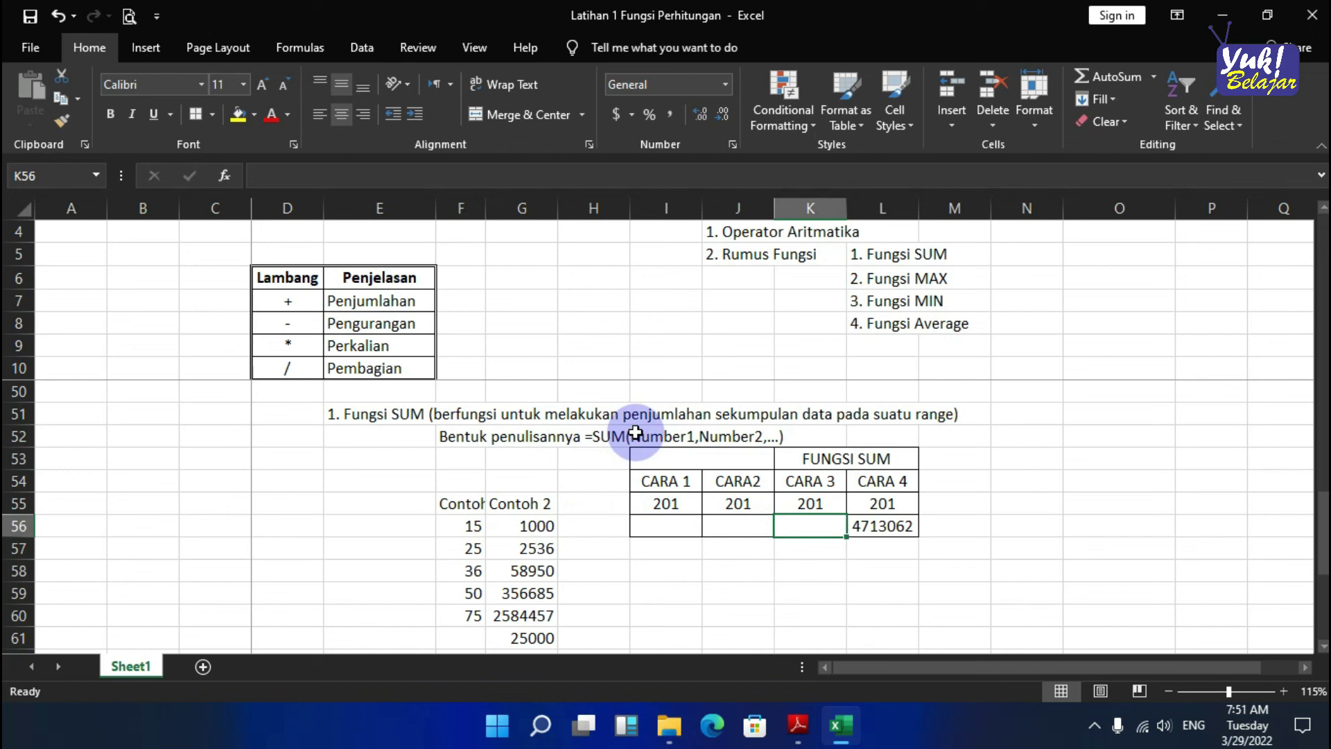
pyautogui.click(893, 528)
pyautogui.scroll(-1, 934, 544)
pyautogui.scroll(-3, 934, 544)
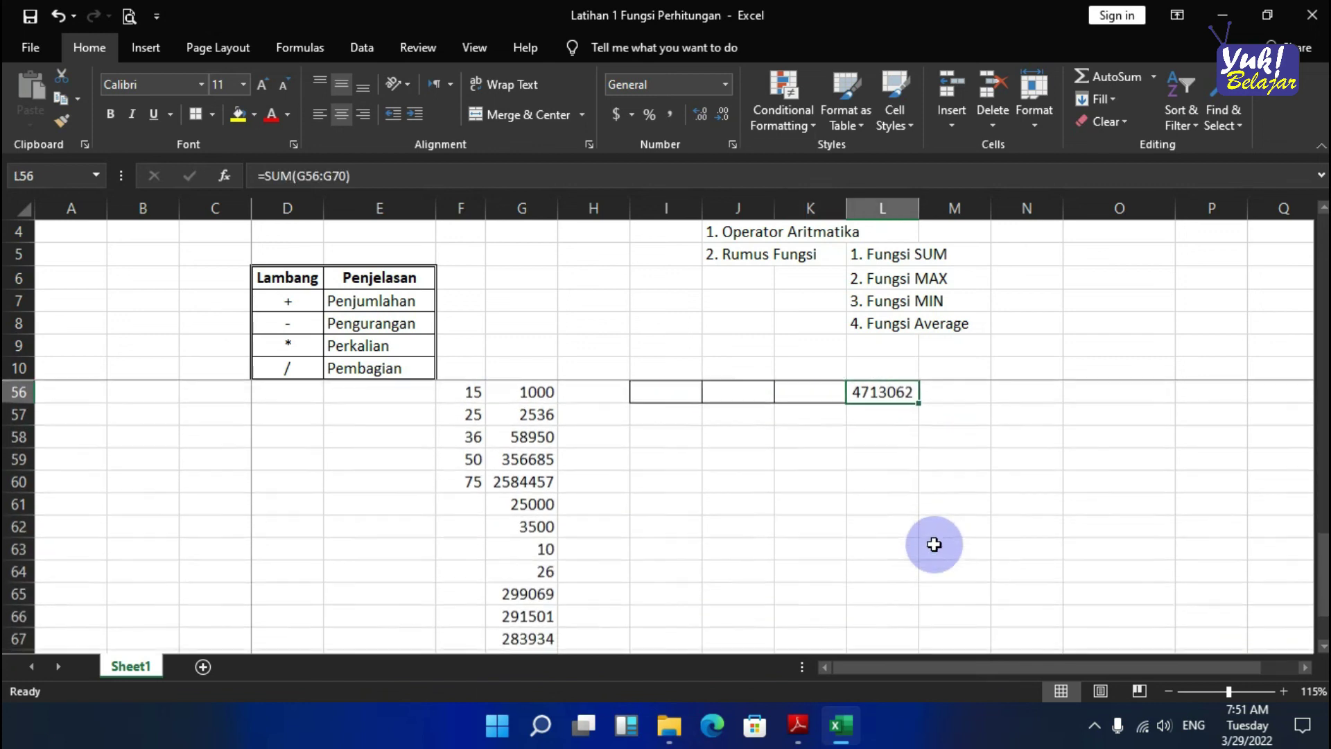
# - Review the CARA 1 to CARA 4 totals table and the SUM, MAX, MIN and Average function list in L5:L8
pyautogui.scroll(-2, 935, 544)
pyautogui.scroll(6, 935, 544)
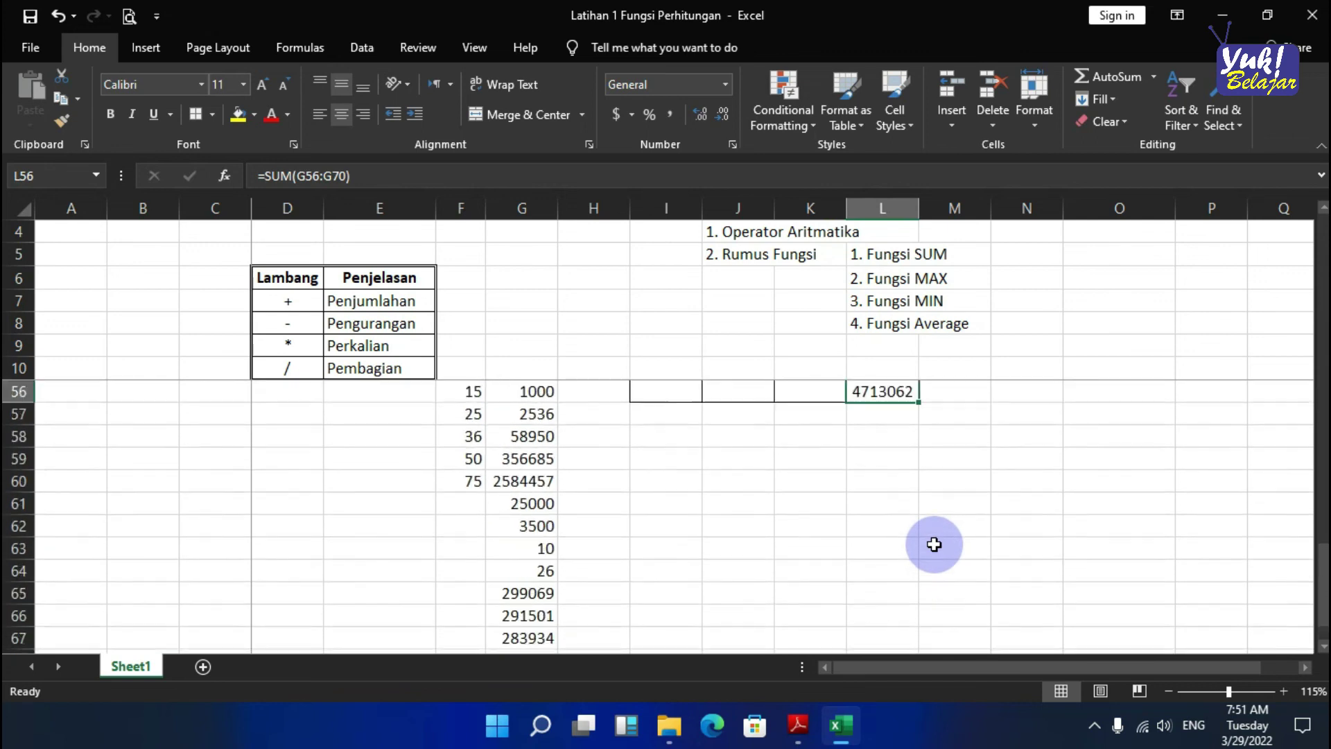
pyautogui.scroll(1, 935, 544)
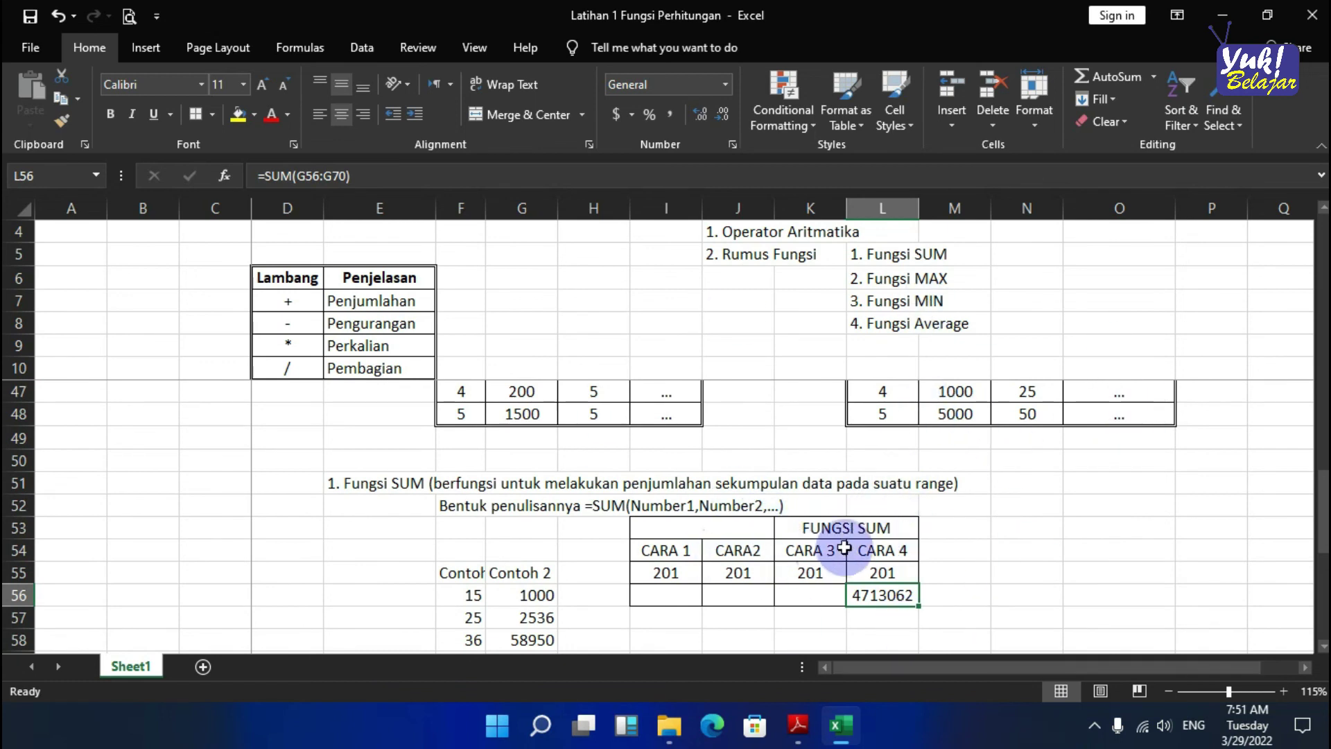
pyautogui.click(924, 253)
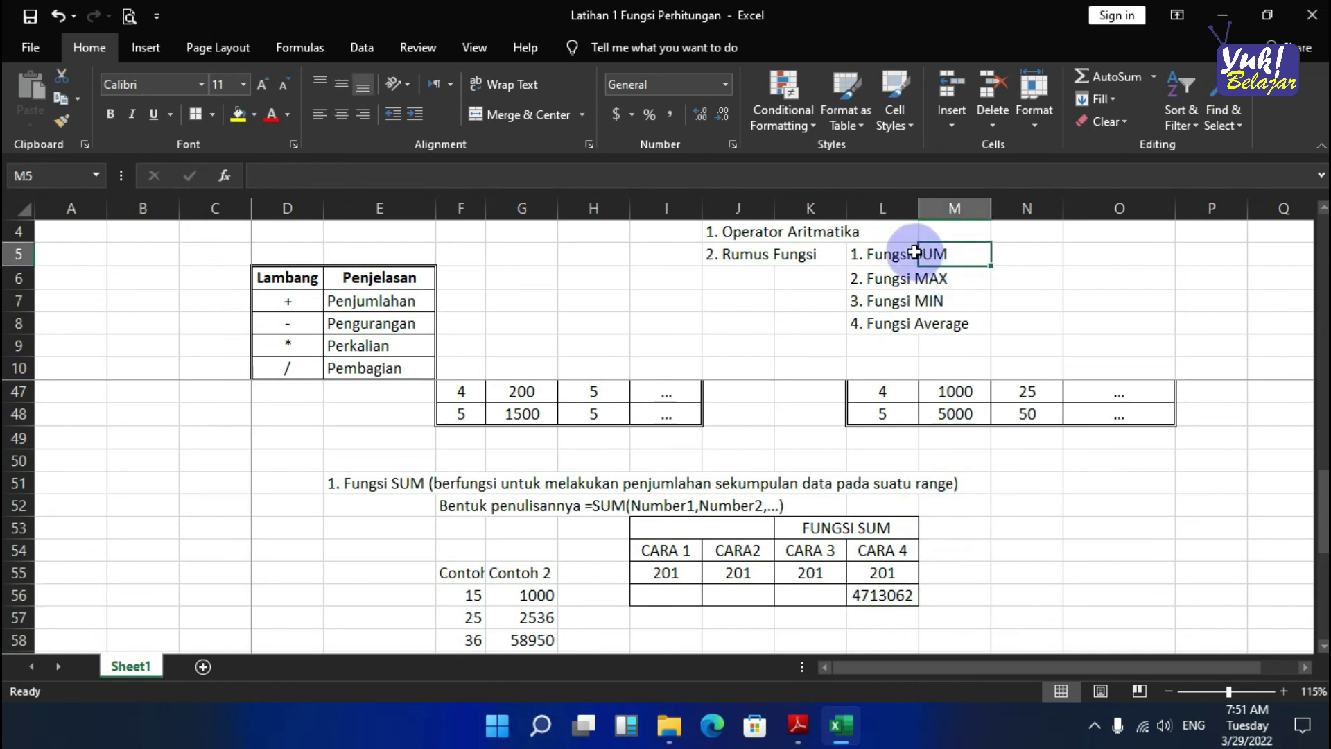
pyautogui.click(898, 257)
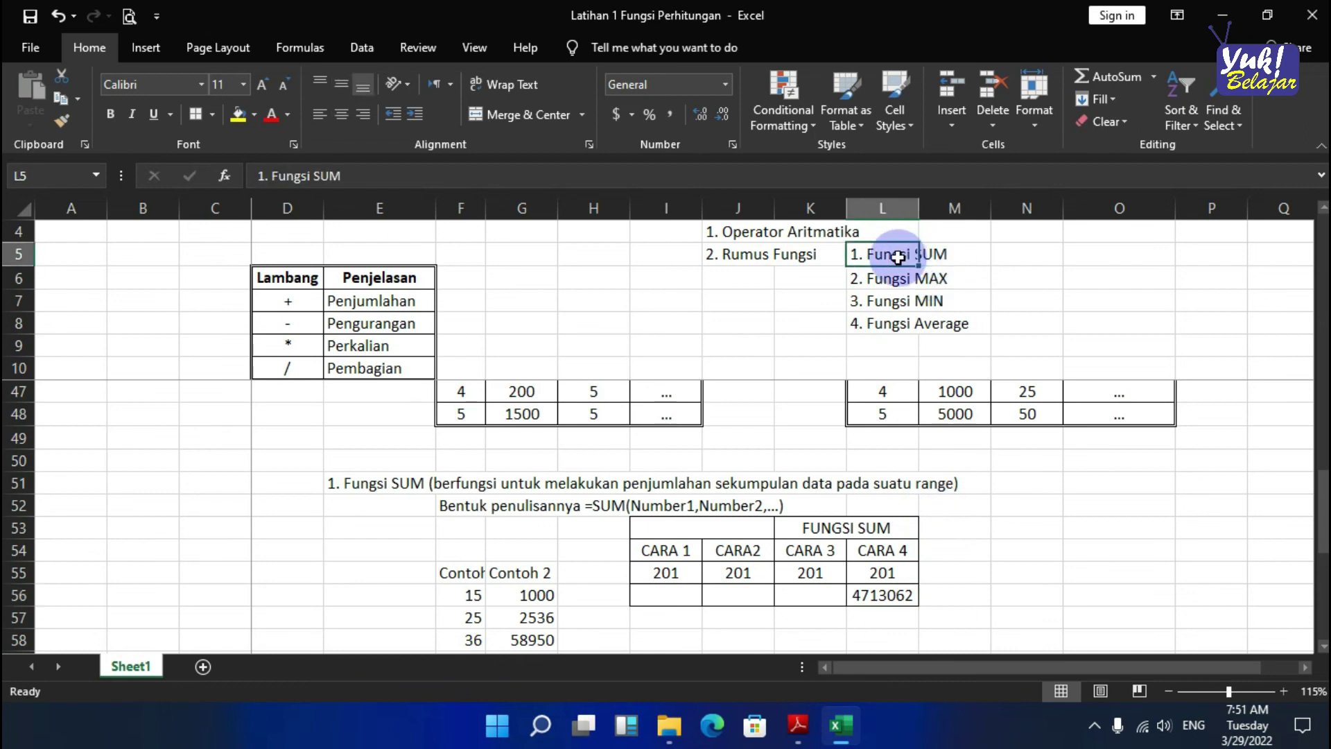
pyautogui.click(872, 277)
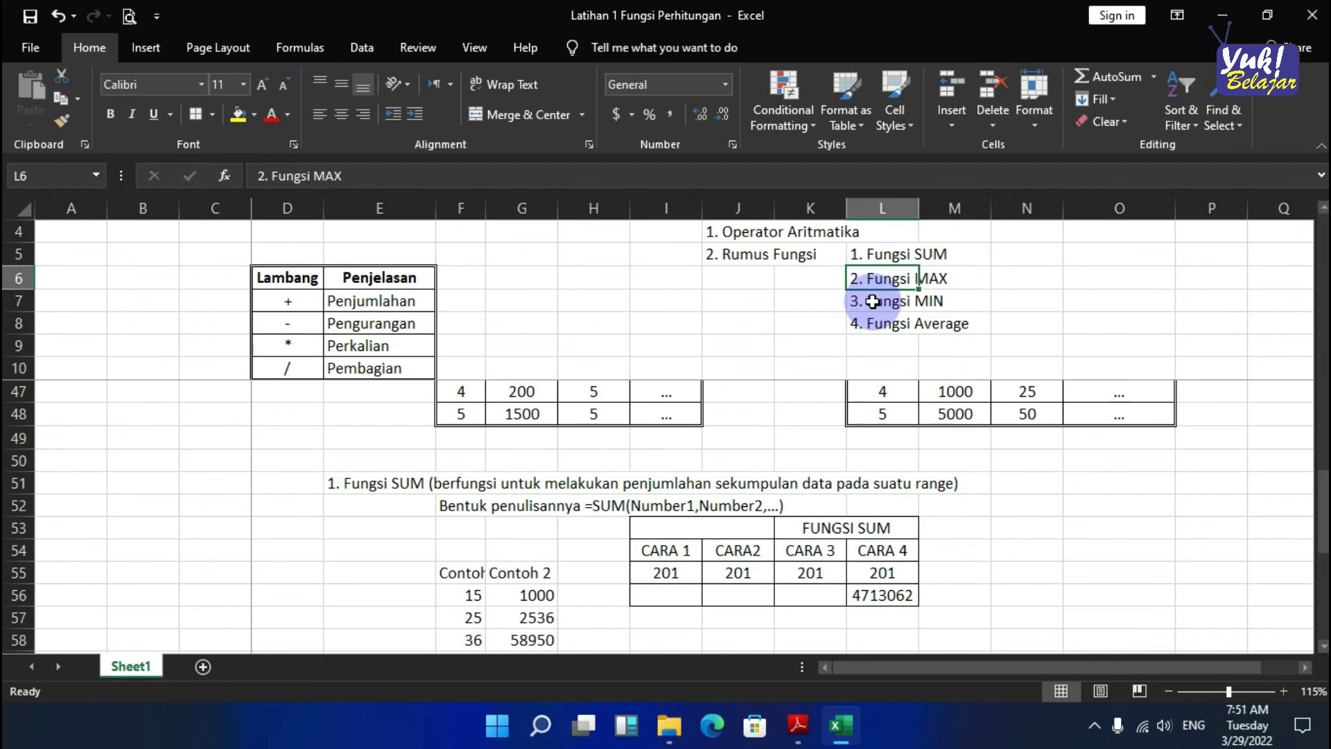
pyautogui.click(879, 300)
pyautogui.click(876, 331)
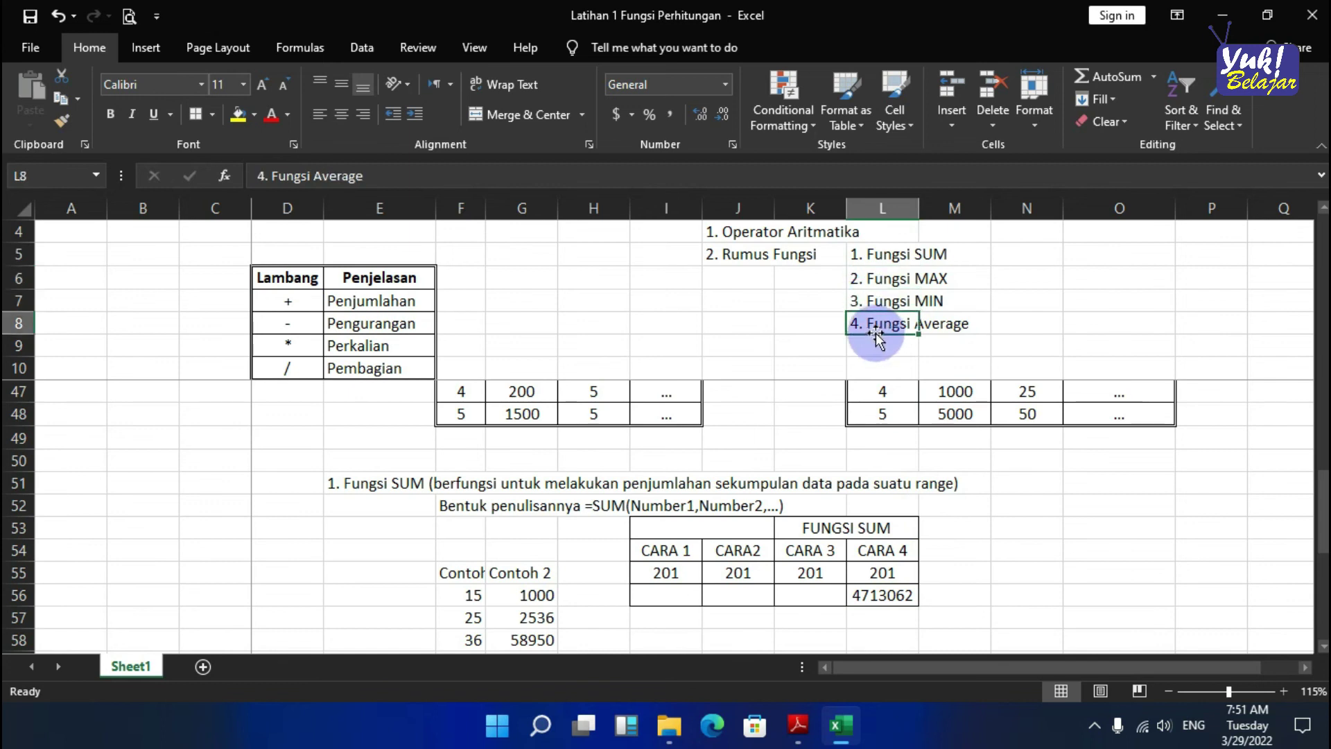
# - Save the Latihan 1 Fungsi Perhitungan workbook with the merged cell I53 selected and close it
pyautogui.click(769, 533)
pyautogui.scroll(-1, 767, 531)
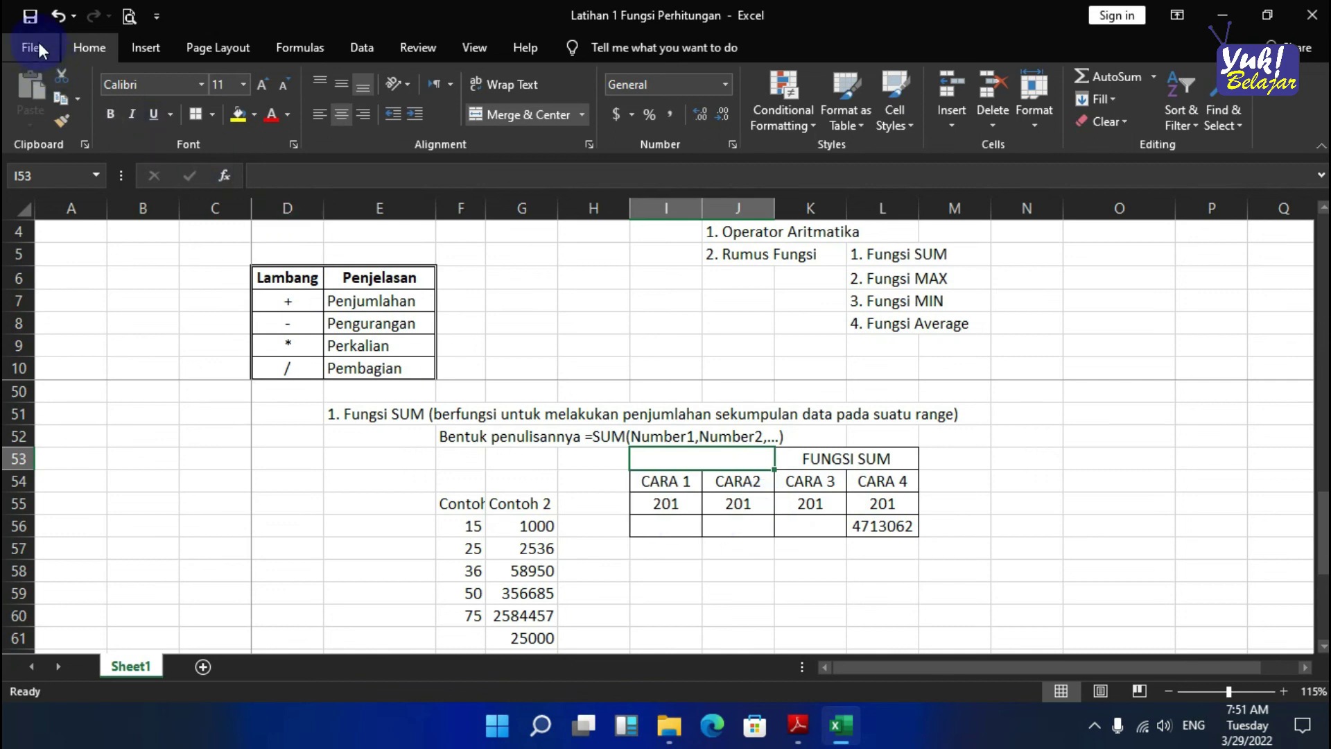
pyautogui.click(30, 17)
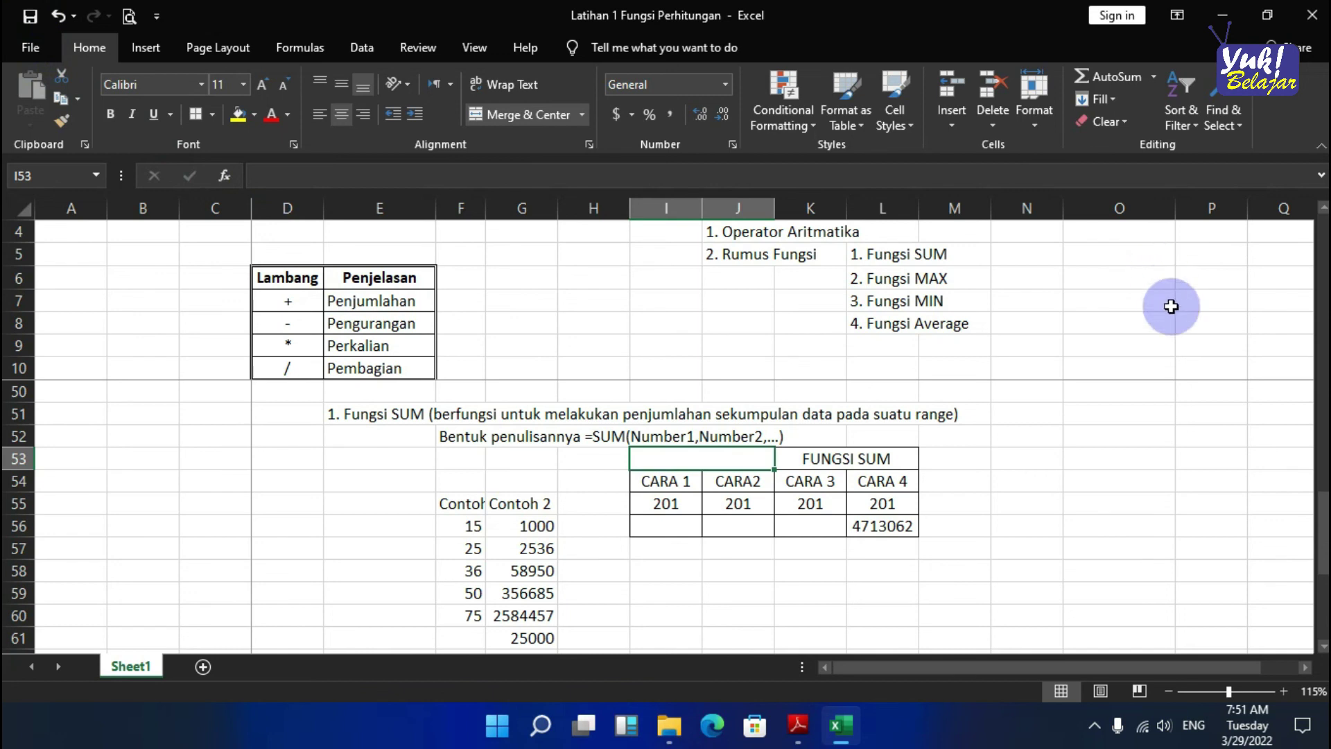
pyautogui.click(1313, 21)
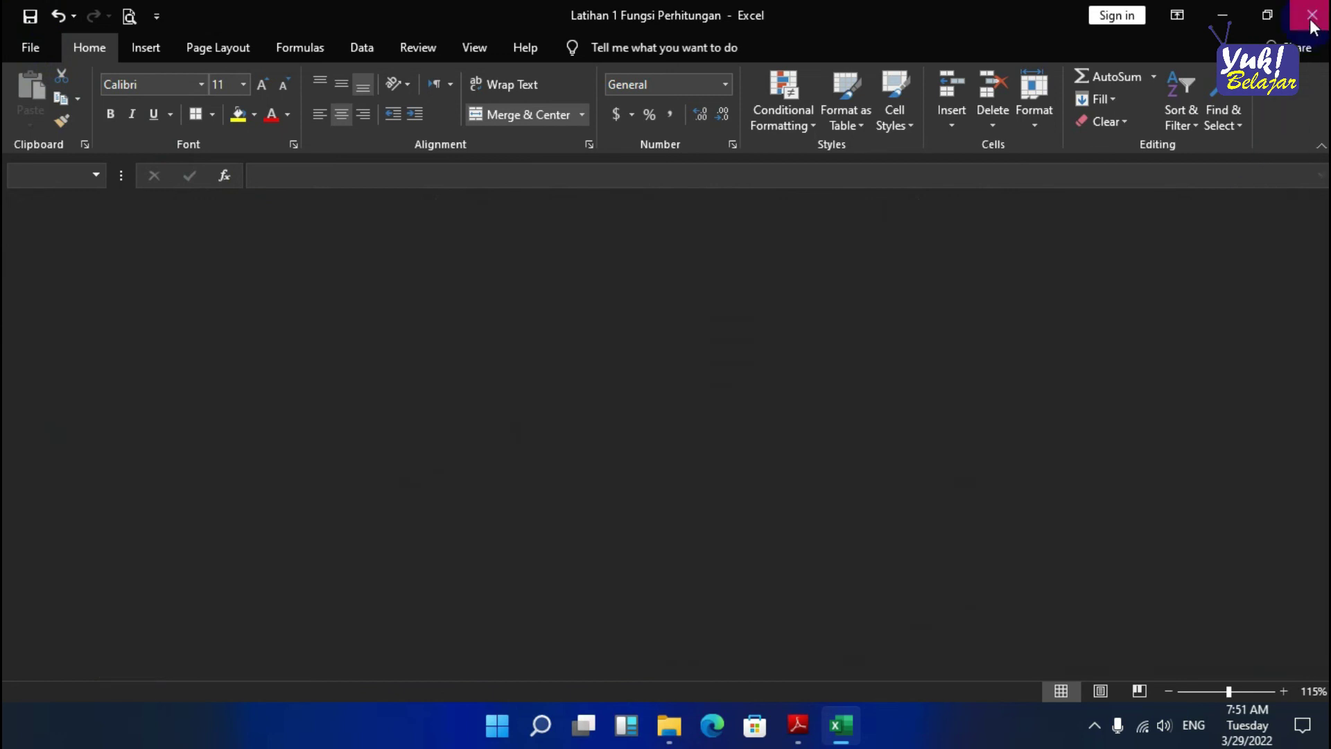